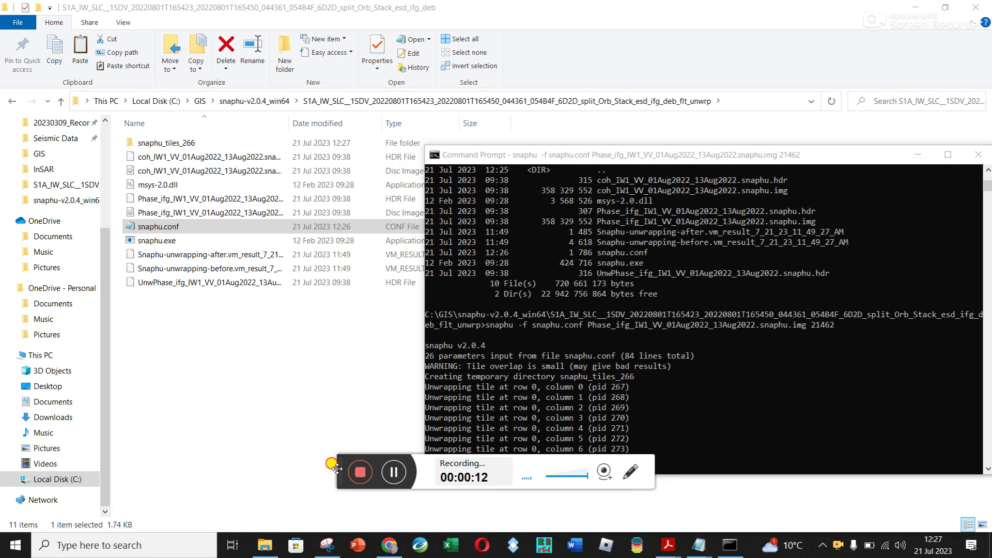
# Step: Search Windows for "snap" and launch SNAP Desktop
pyautogui.moveTo(337, 468); pyautogui.dragTo(344, 500)
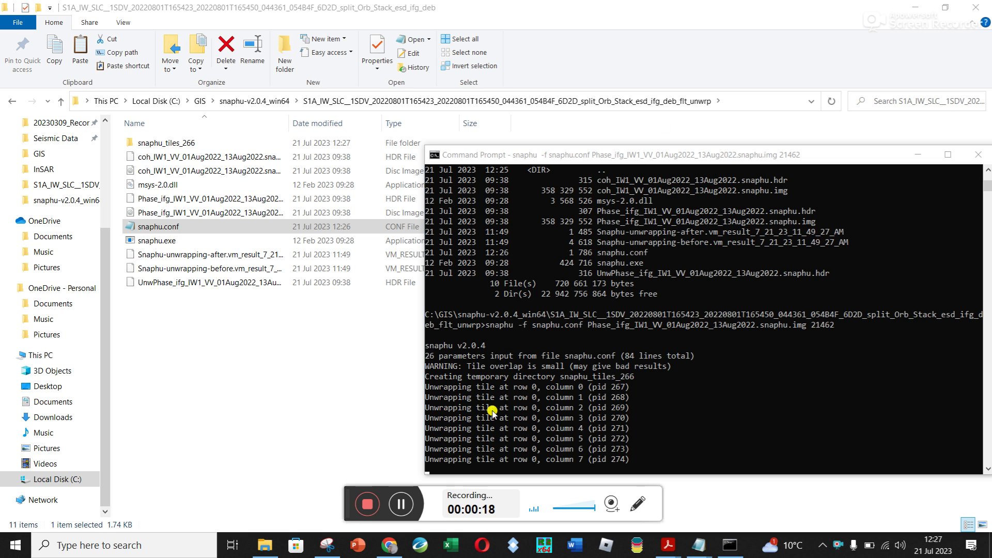
pyautogui.click(71, 543)
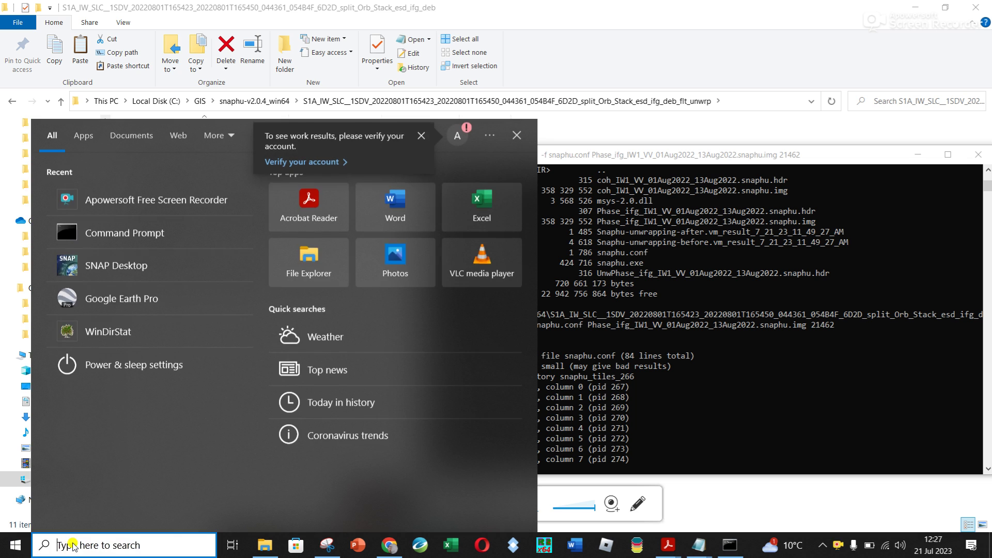
pyautogui.write('snap')
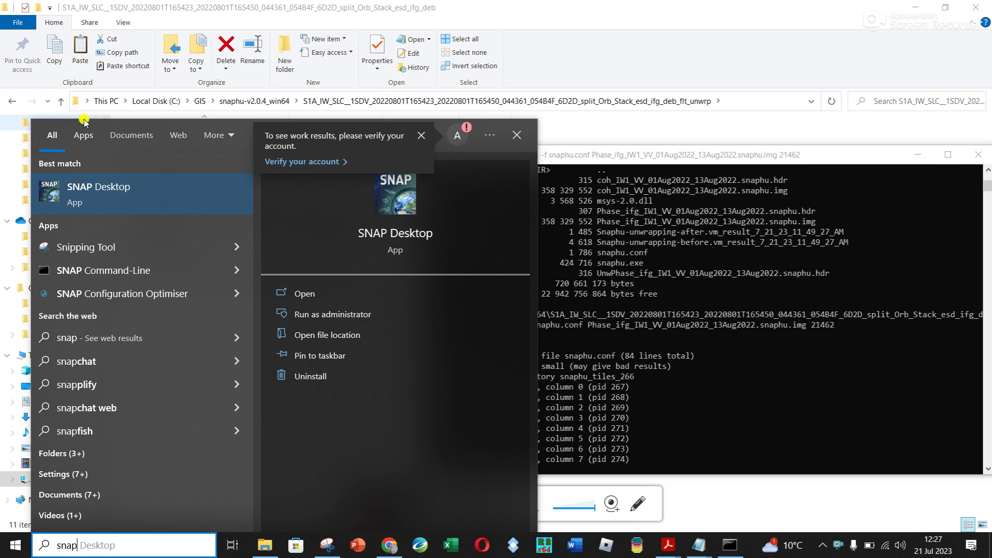
pyautogui.click(89, 202)
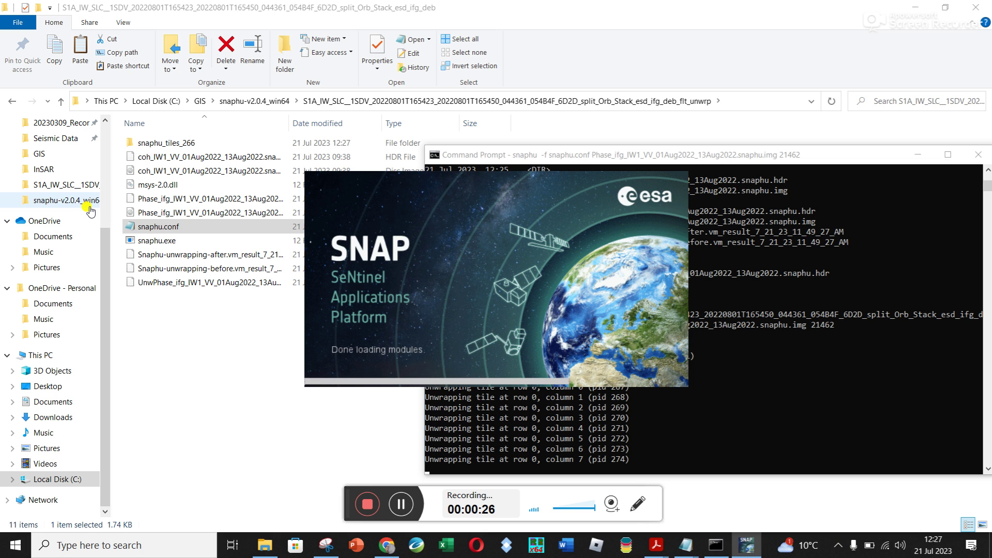
# Step: Read the Phase Unwrapping section of the ESA InSAR ERS PDF and check the running snaphu job in Command Prompt
pyautogui.moveTo(655, 543)
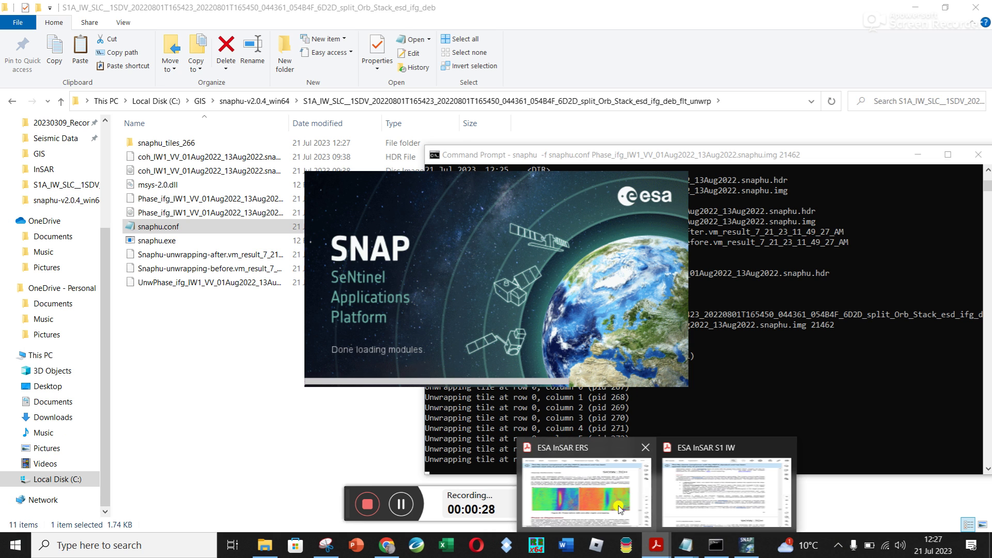
pyautogui.click(620, 509)
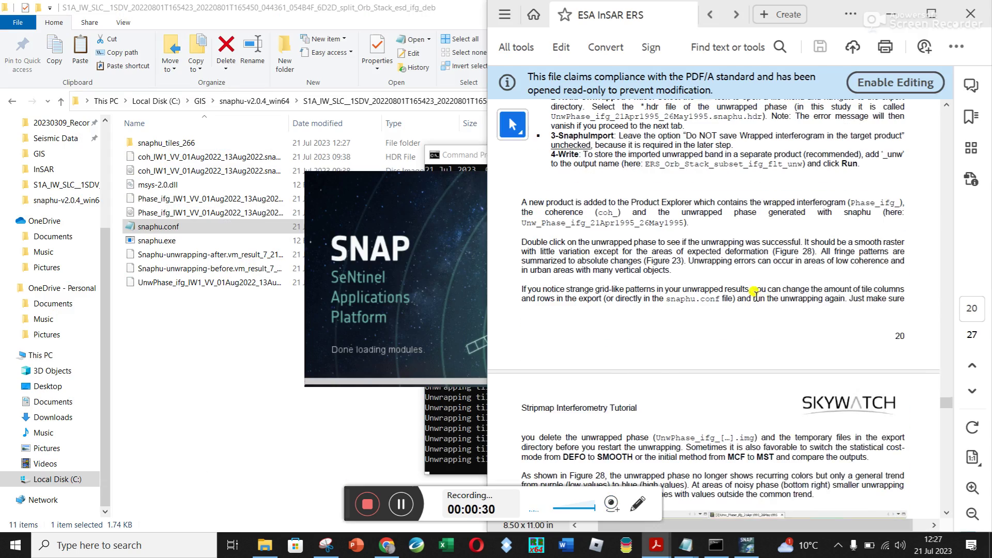
pyautogui.scroll(15, 756, 293)
pyautogui.scroll(15, 756, 293)
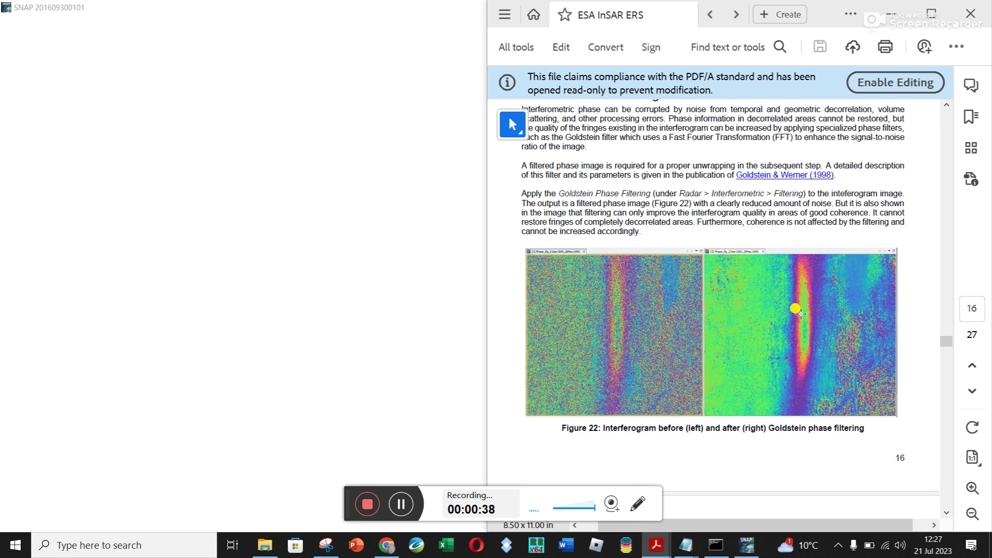
pyautogui.scroll(-8, 798, 311)
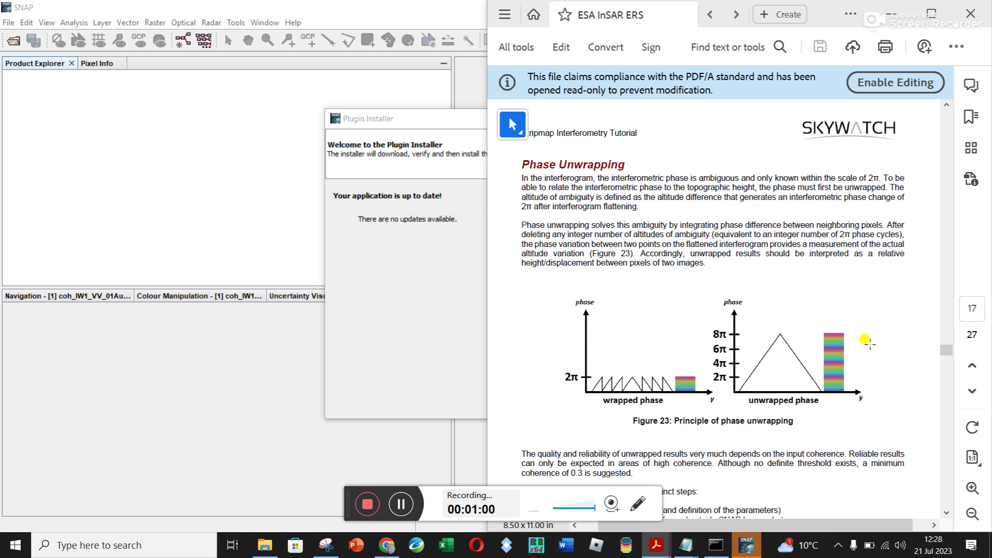
pyautogui.scroll(-3, 871, 345)
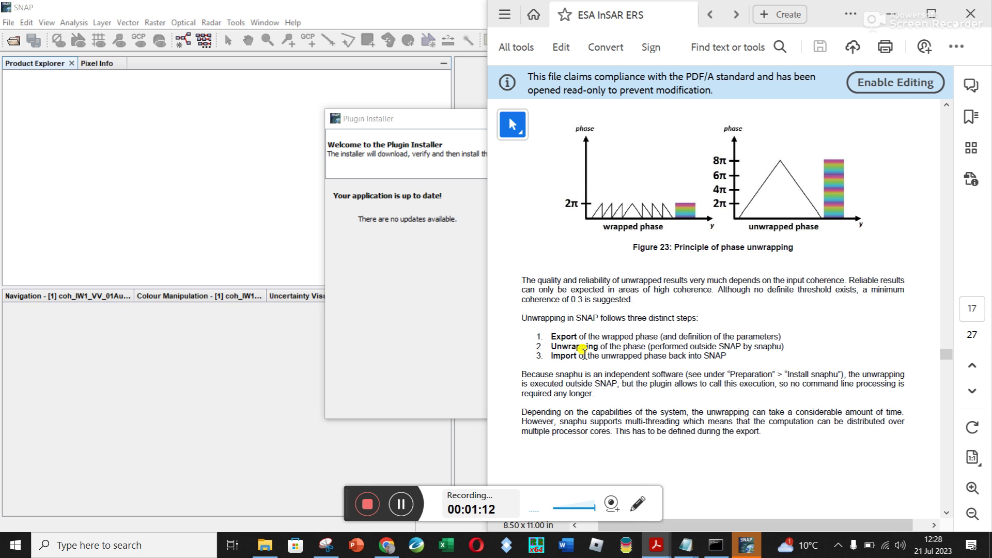
pyautogui.click(715, 545)
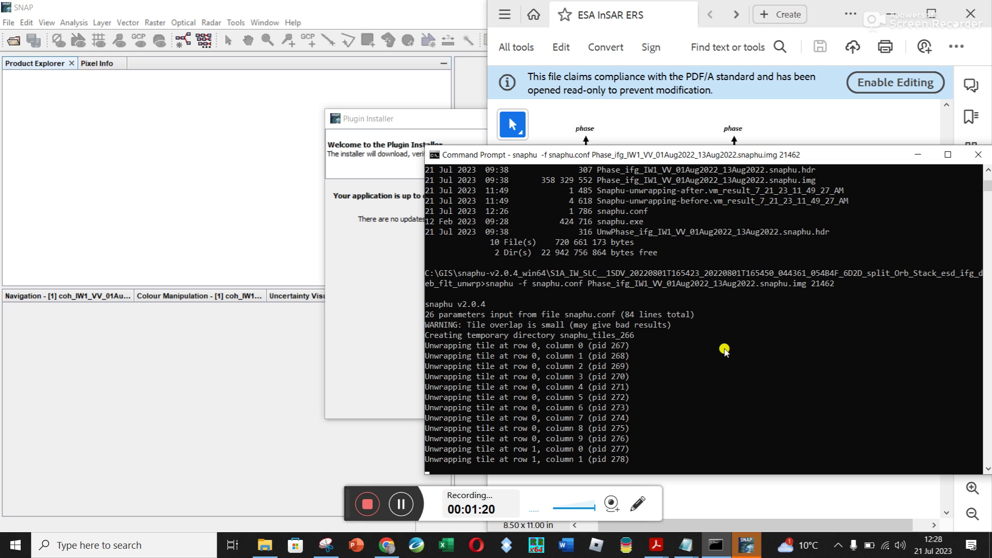
pyautogui.click(825, 16)
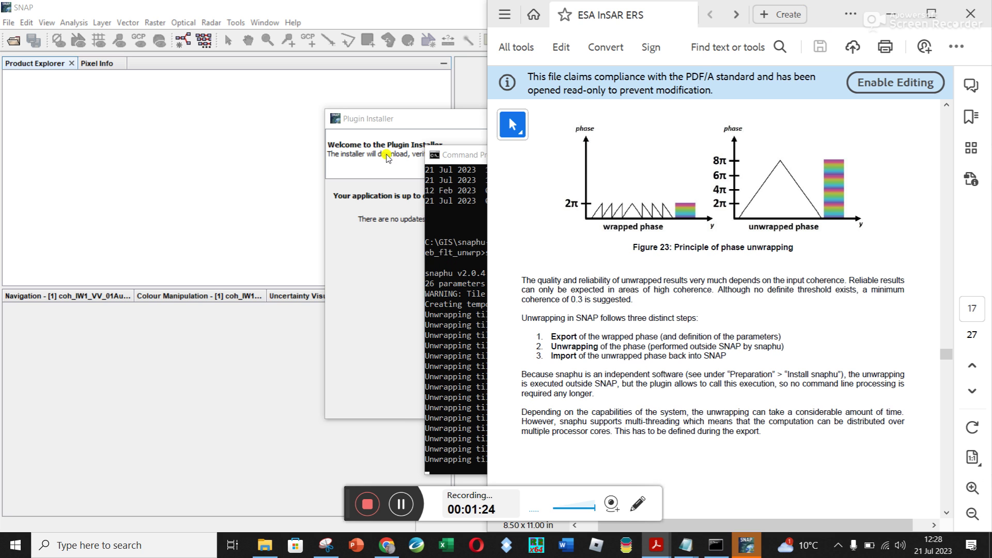
# Step: Minimize the Command Prompt window, return to SNAP and dismiss its Plugin Installer
pyautogui.click(476, 159)
pyautogui.click(917, 154)
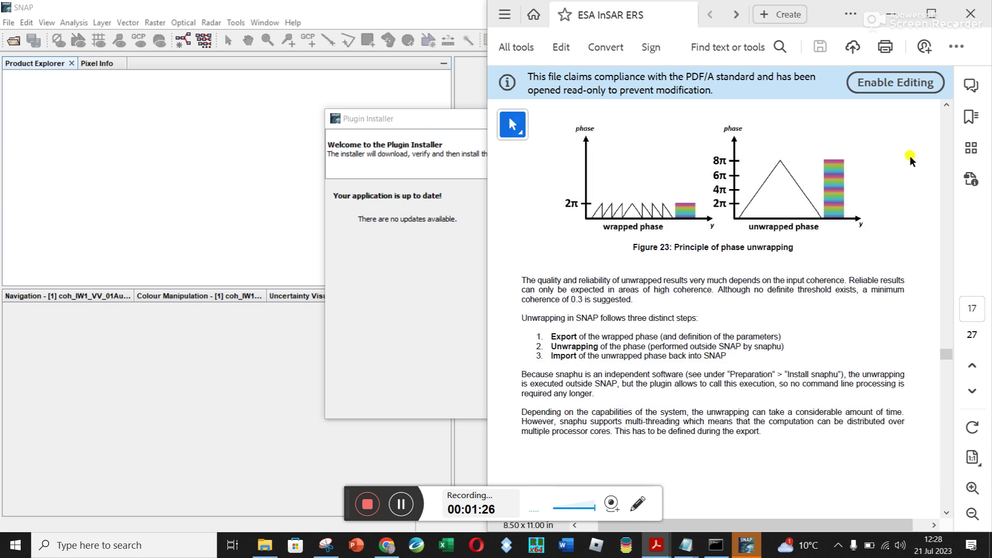
pyautogui.click(428, 122)
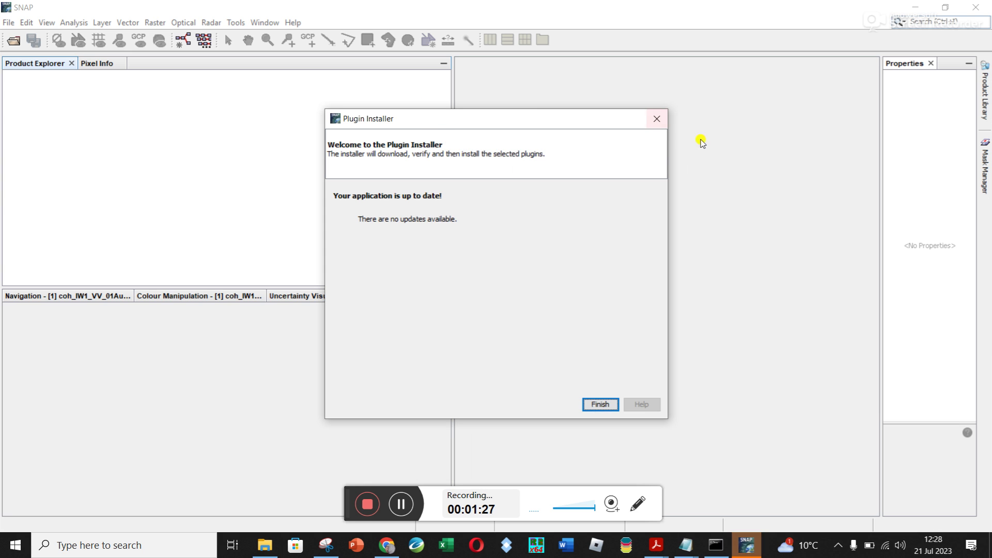
pyautogui.click(601, 404)
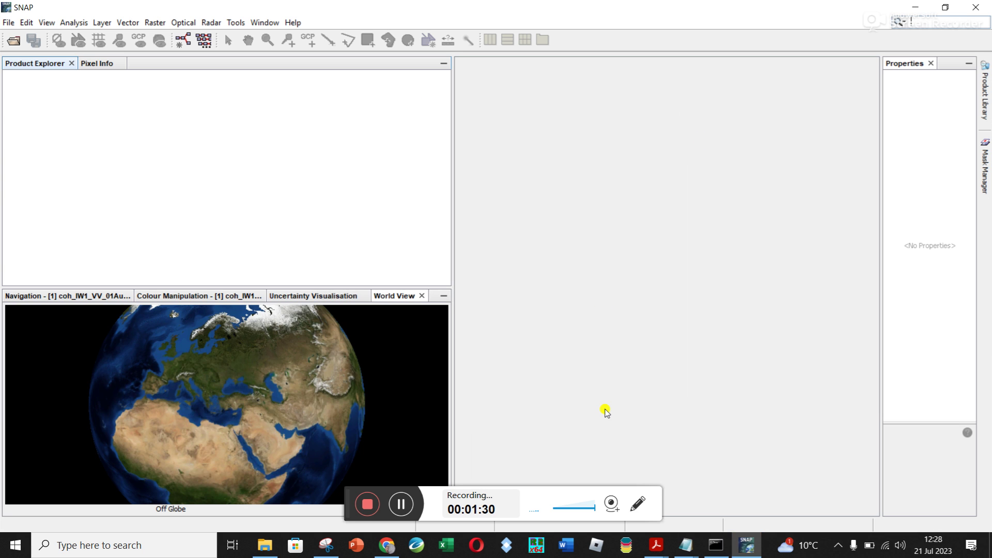
# Step: Open the product S1A_IW_SLC__1SDV_20220801T165423_20220801T165450_044361_054B4F_6D2D_split_Orb_Stack_esd_ifg_deb_flt.dim from C:\GIS
pyautogui.click(14, 46)
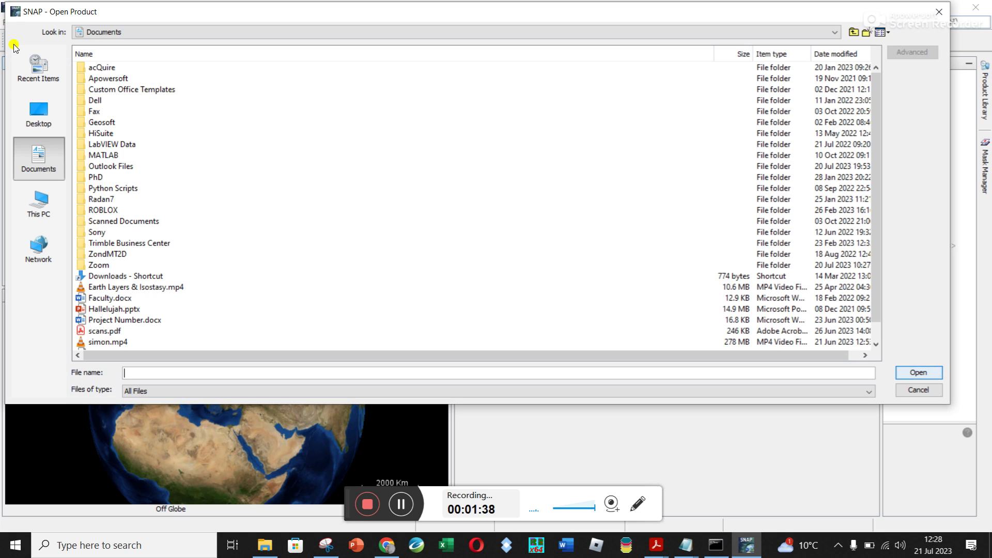
pyautogui.click(44, 206)
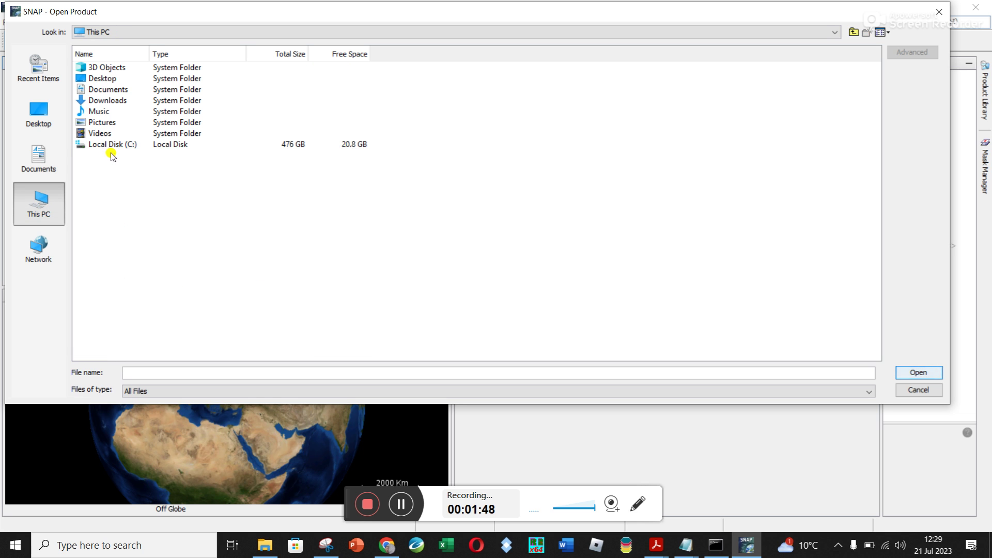
pyautogui.click(117, 144)
pyautogui.doubleClick(116, 145)
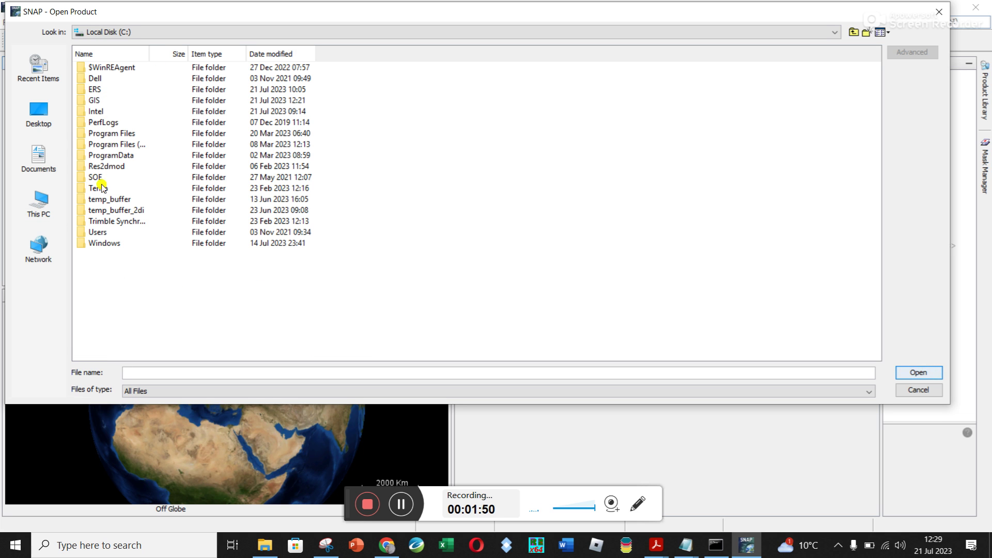
pyautogui.click(98, 100)
pyautogui.doubleClick(98, 101)
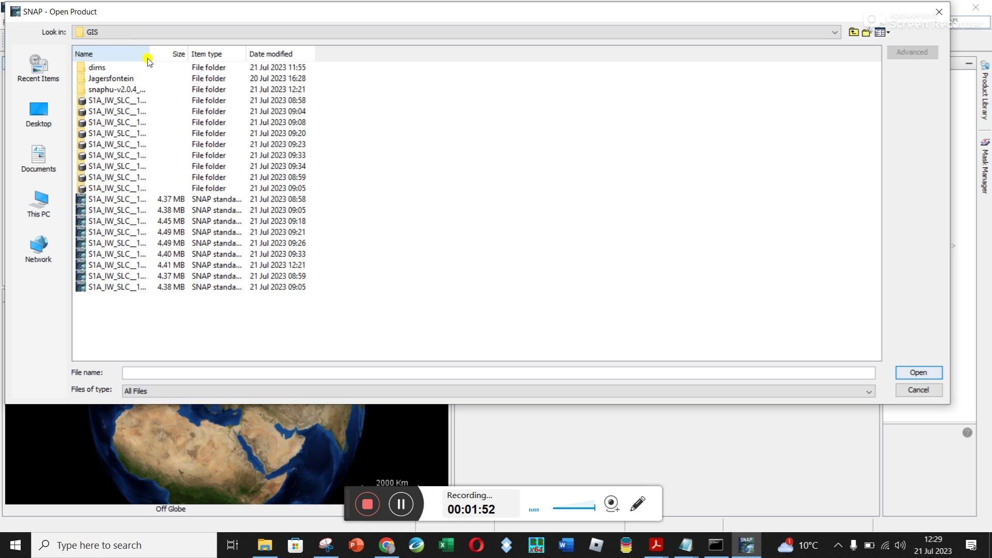
pyautogui.moveTo(149, 54); pyautogui.dragTo(596, 55)
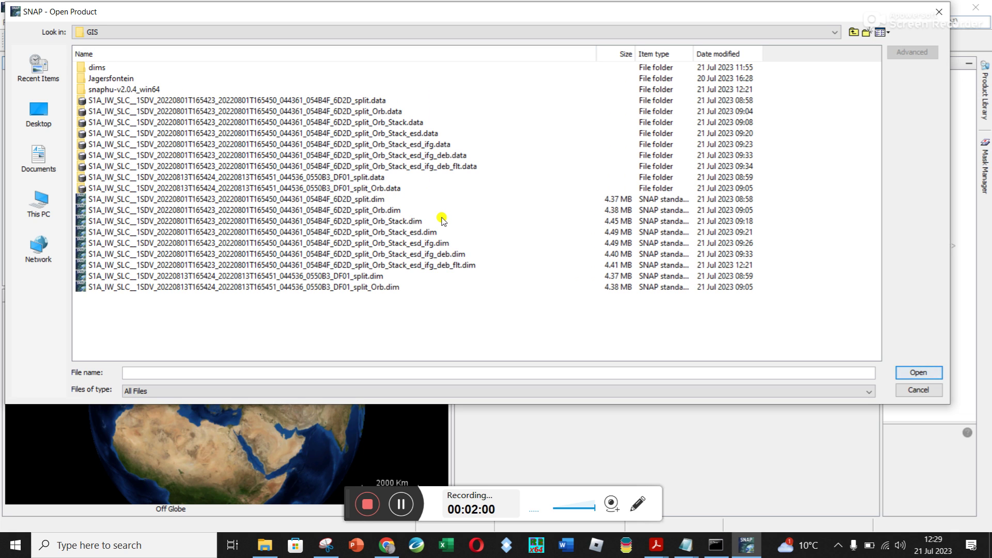
pyautogui.click(453, 266)
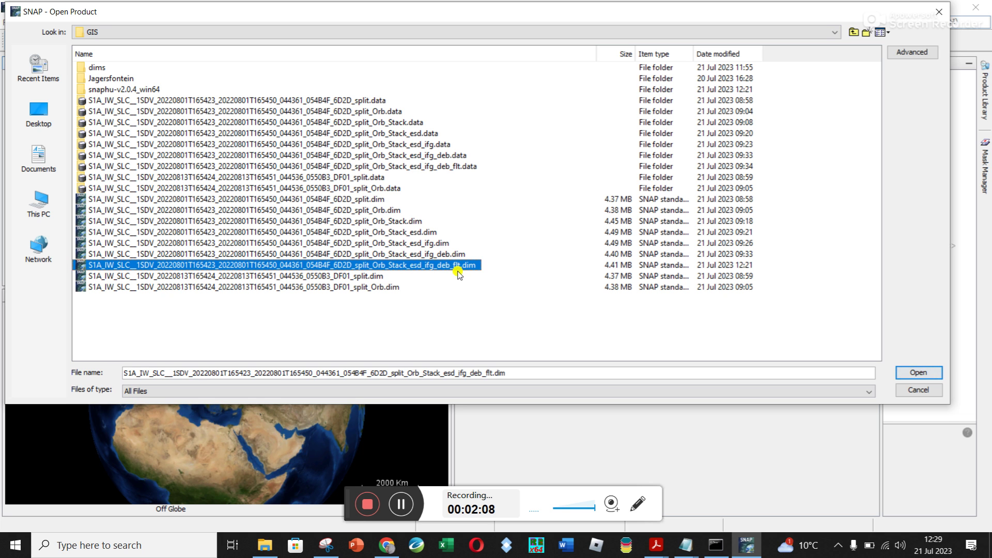
pyautogui.click(909, 373)
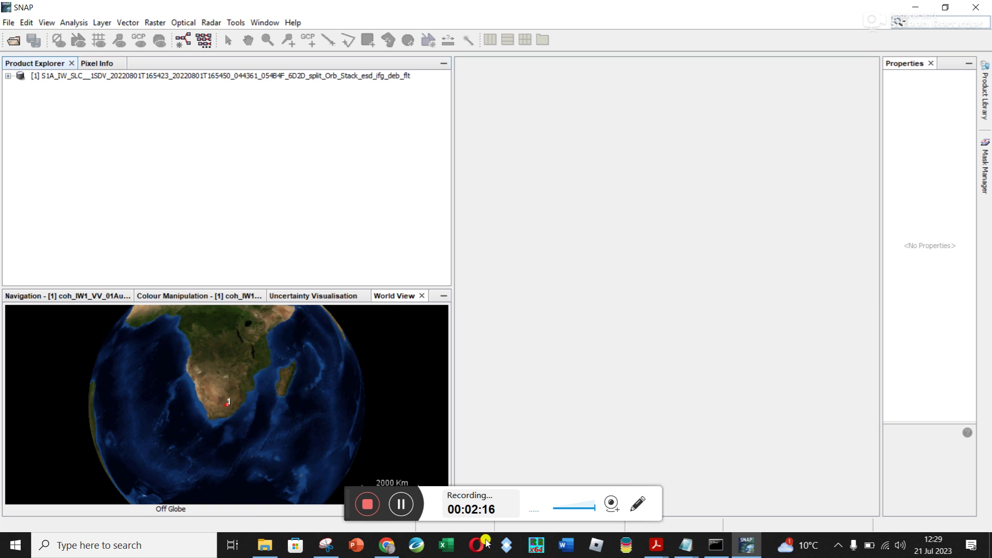
# Step: Display the Phase_ifg_IW1_VV_01Aug2022_13Aug2022 band of the filtered product, then collapse its Bands group
pyautogui.click(7, 76)
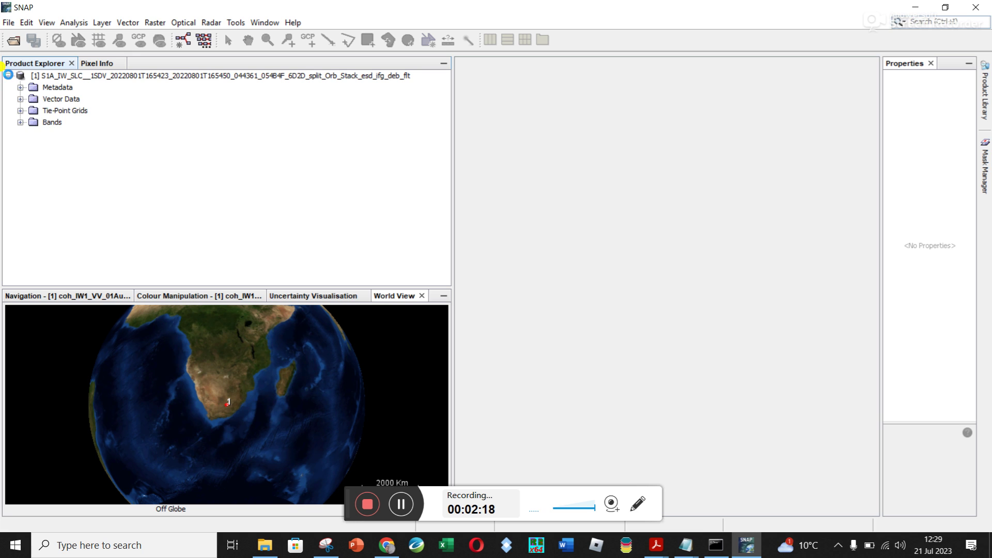
pyautogui.click(20, 122)
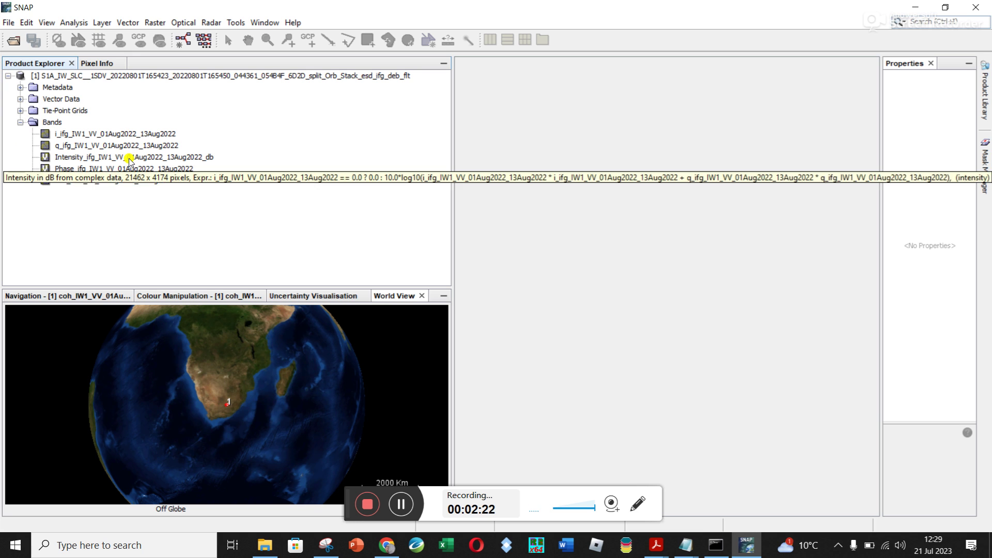
pyautogui.click(76, 169)
pyautogui.doubleClick(76, 169)
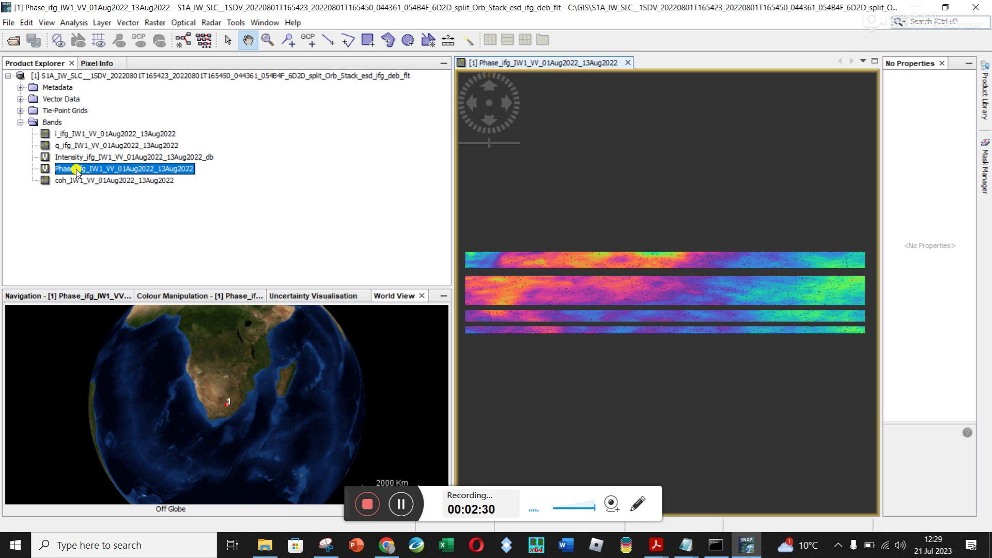
pyautogui.click(629, 181)
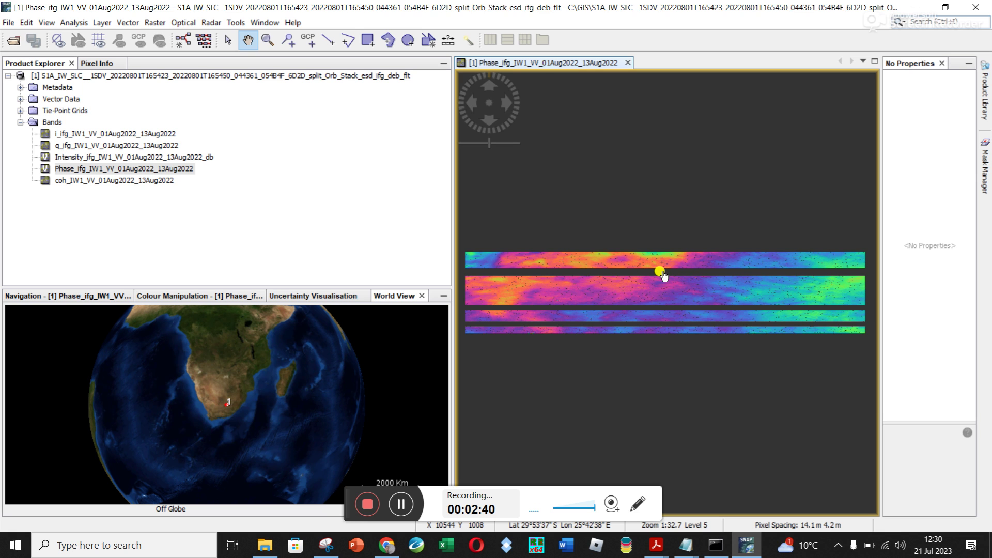
pyautogui.click(19, 121)
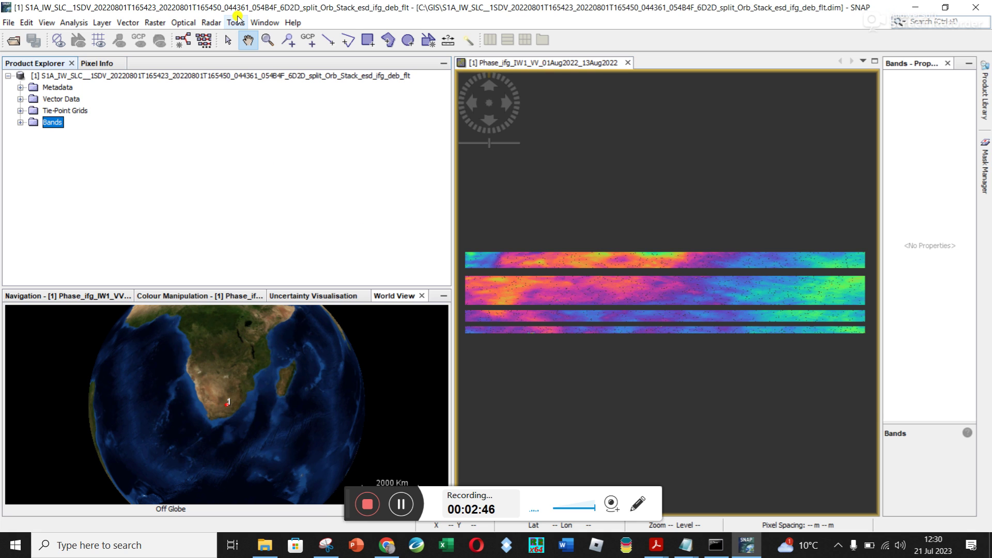
# Step: Start Snaphu Export under interferometric unwrapping and select the esd_ifg_deb_flt product as its source
pyautogui.click(209, 23)
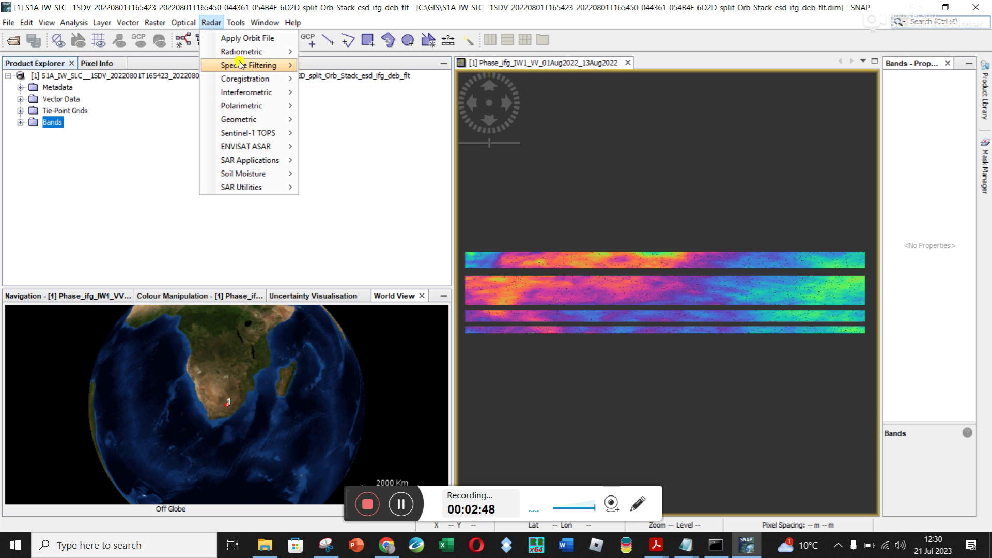
pyautogui.moveTo(257, 92)
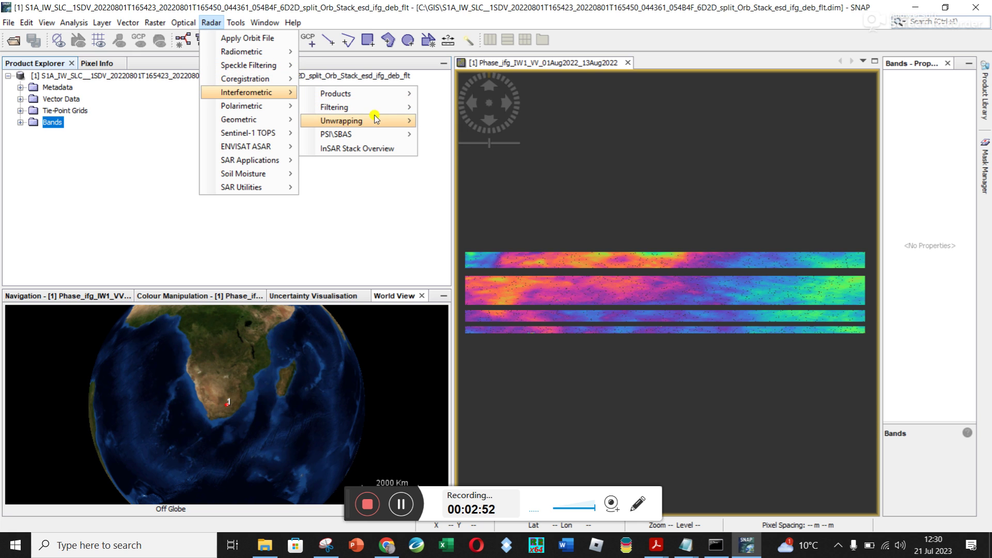
pyautogui.moveTo(375, 123)
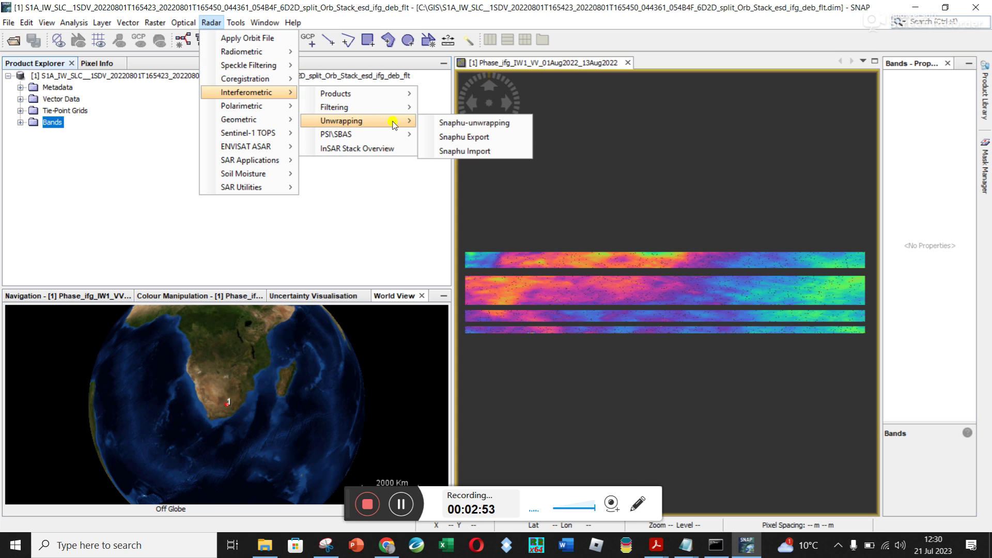
pyautogui.click(476, 137)
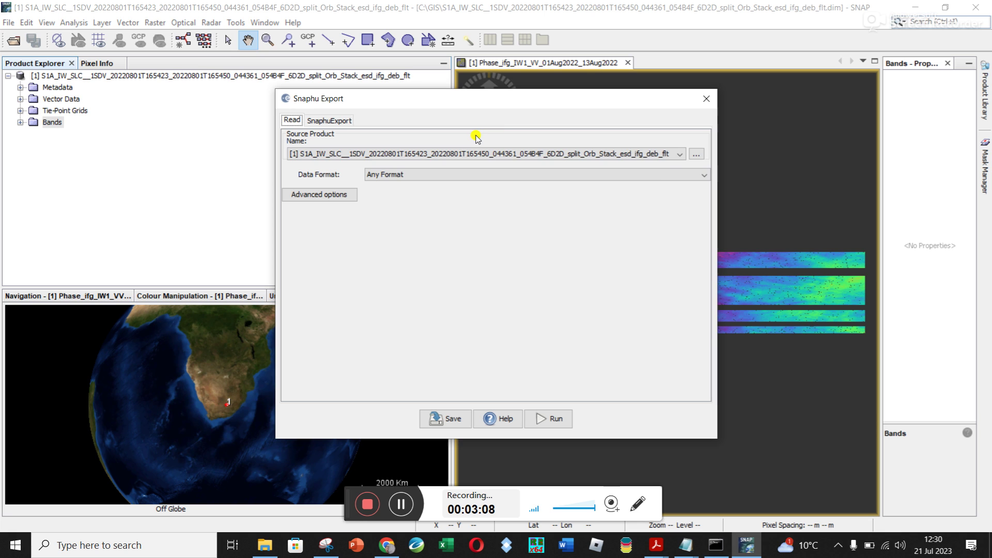
pyautogui.click(679, 155)
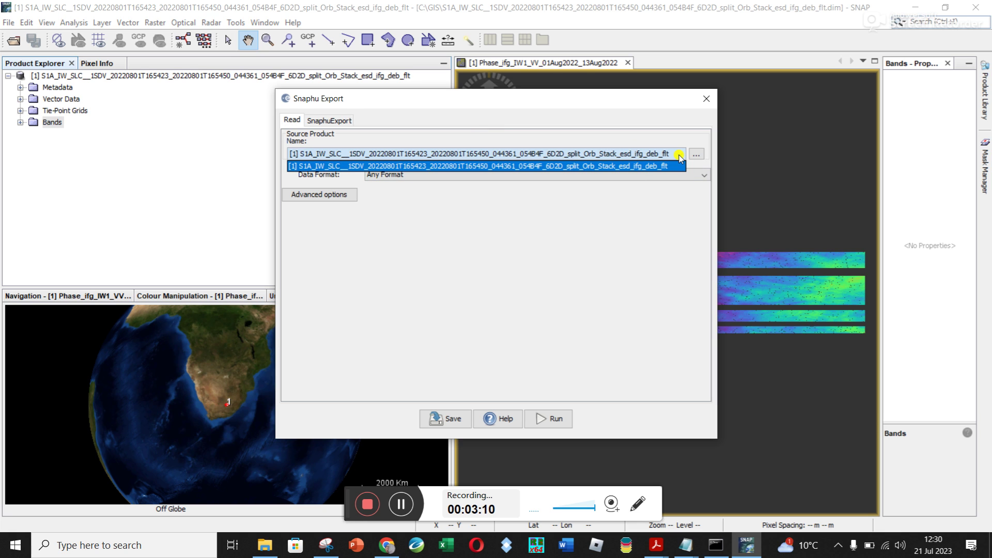
pyautogui.click(641, 167)
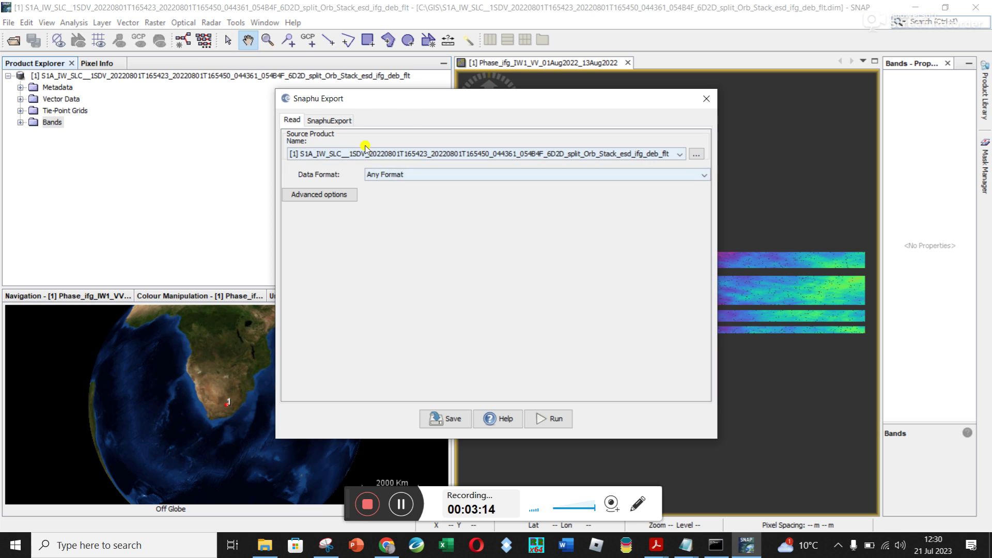
# Step: Show the SnaphuExport parameters, then switch to File Explorer and copy the name of the esd_ifg_deb_flt.data folder in C:\GIS
pyautogui.click(330, 121)
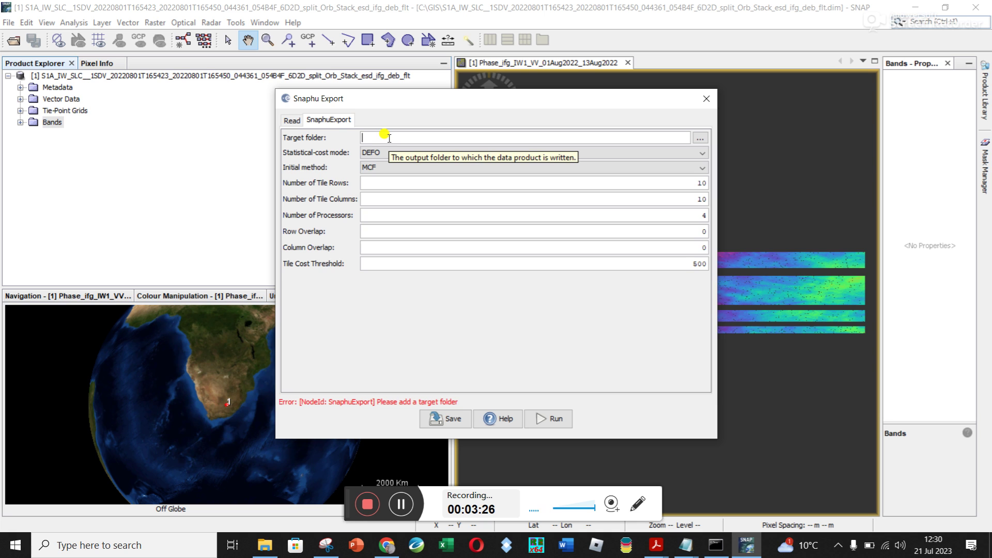
pyautogui.click(268, 548)
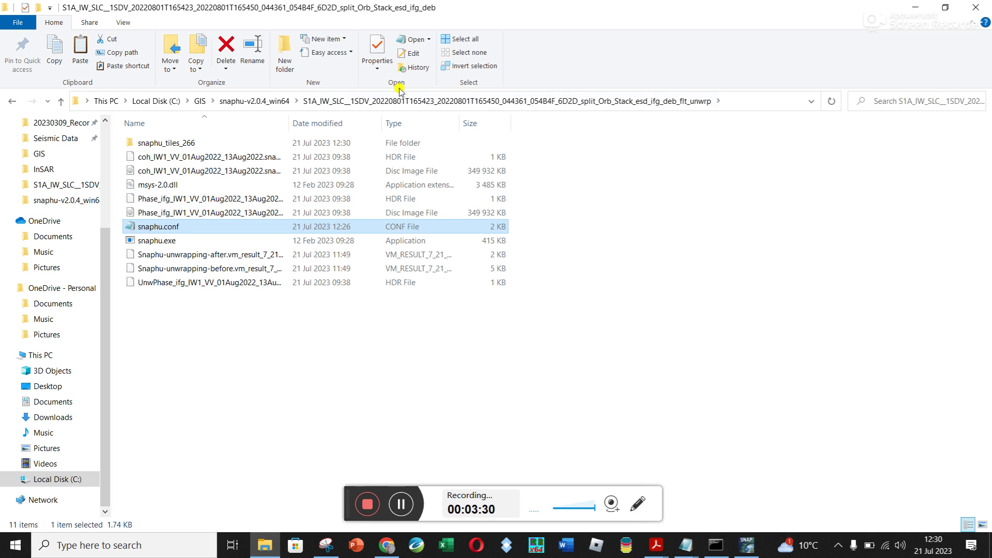
pyautogui.click(202, 102)
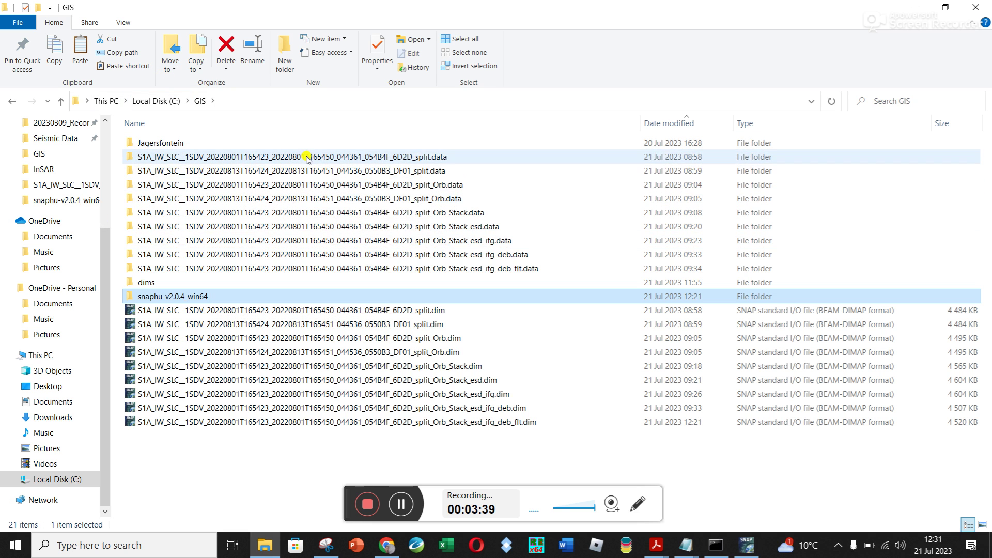
pyautogui.click(338, 266)
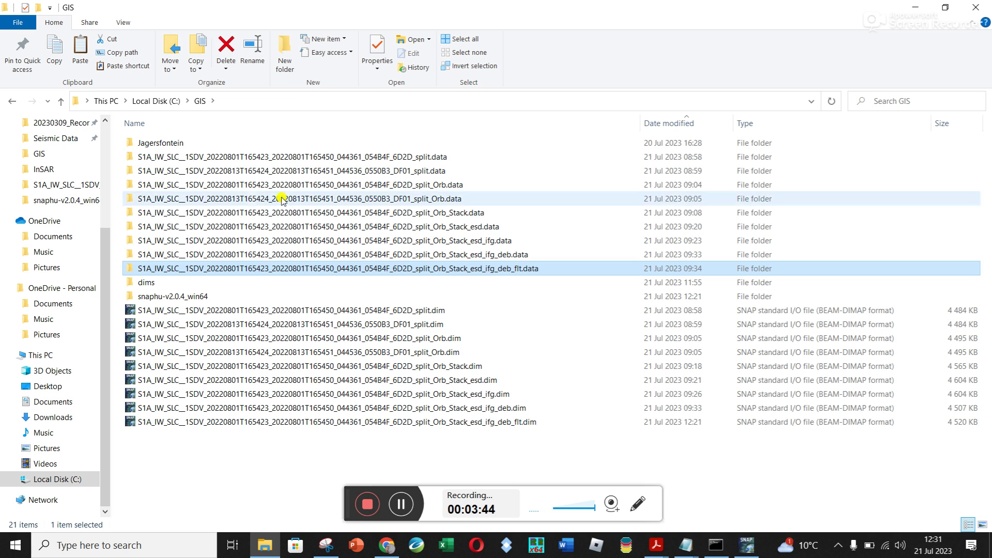
pyautogui.click(288, 269)
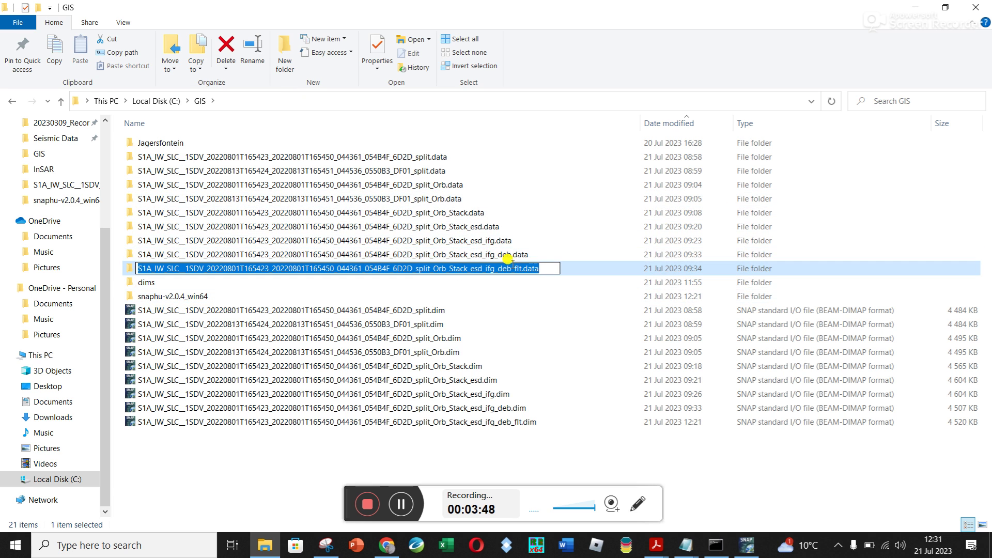
pyautogui.press('Return')
# Step: Create a folder named S1A_IW_SLC__1SDV_20220801T165423_20220801T165450_044361_054B4F_6D2D_split_Orb_Stack_esd_ifg_deb_flt_UNWRAPPED in C:\GIS, and check inside it
pyautogui.click(284, 51)
pyautogui.hotkey('ctrl', 'v')
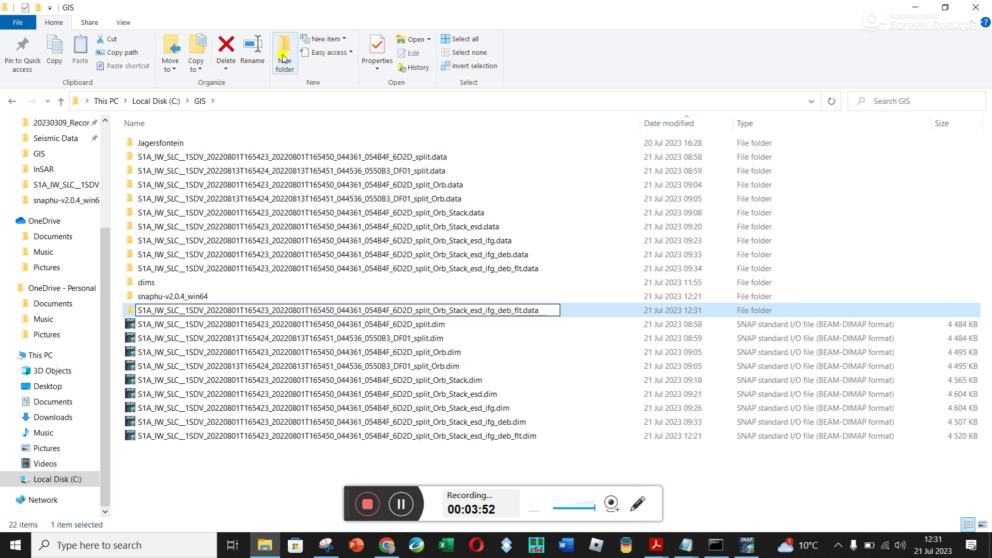
pyautogui.press('BackSpace')
pyautogui.press('BackSpace')
pyautogui.press('BackSpace')
pyautogui.press('BackSpace')
pyautogui.write('_UNWRAPPED')
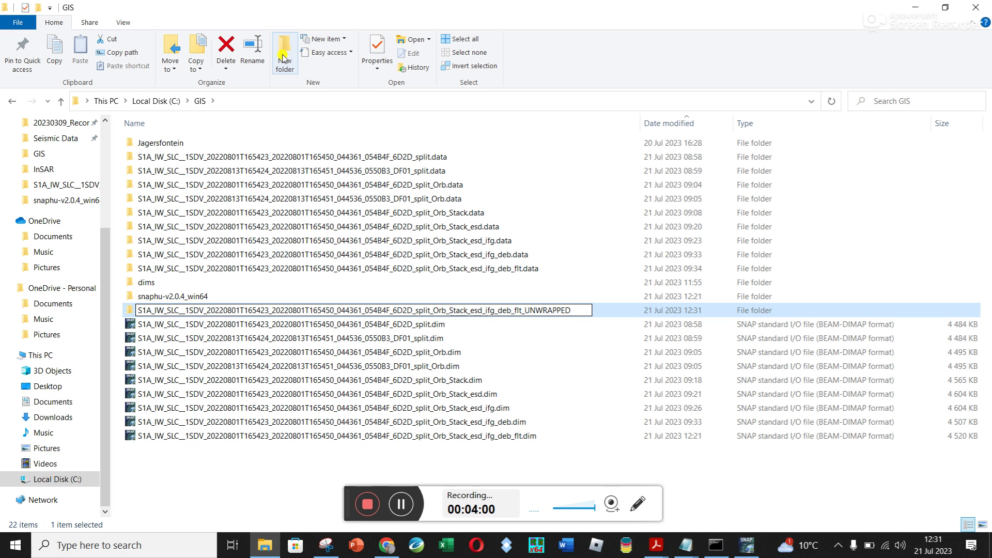
pyautogui.press('Return')
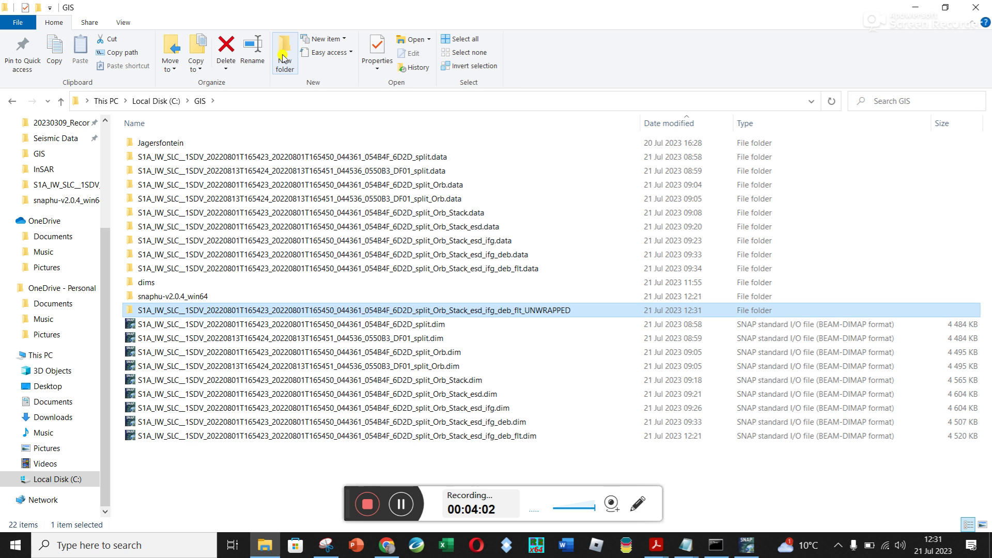
pyautogui.doubleClick(160, 310)
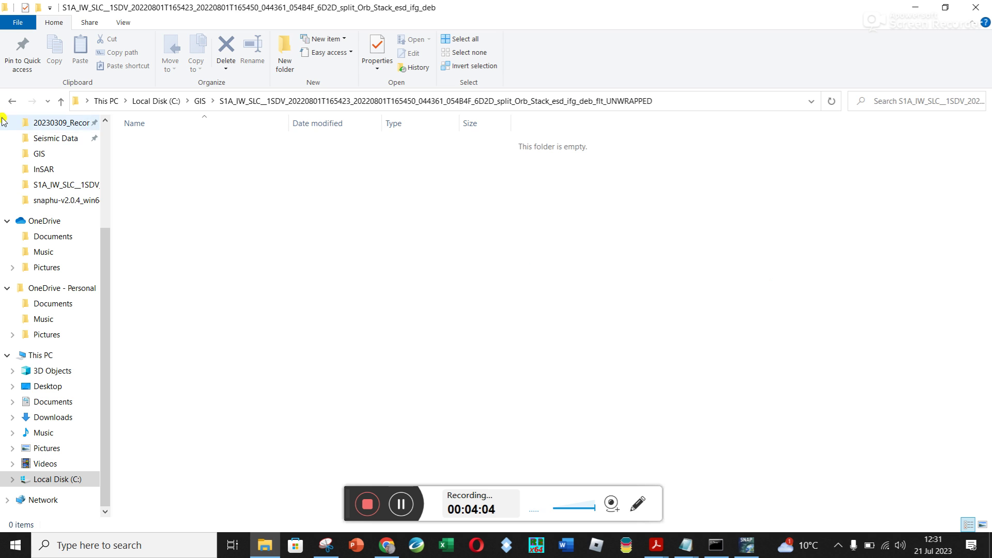
pyautogui.hotkey('alt', 'Left')
pyautogui.click(746, 545)
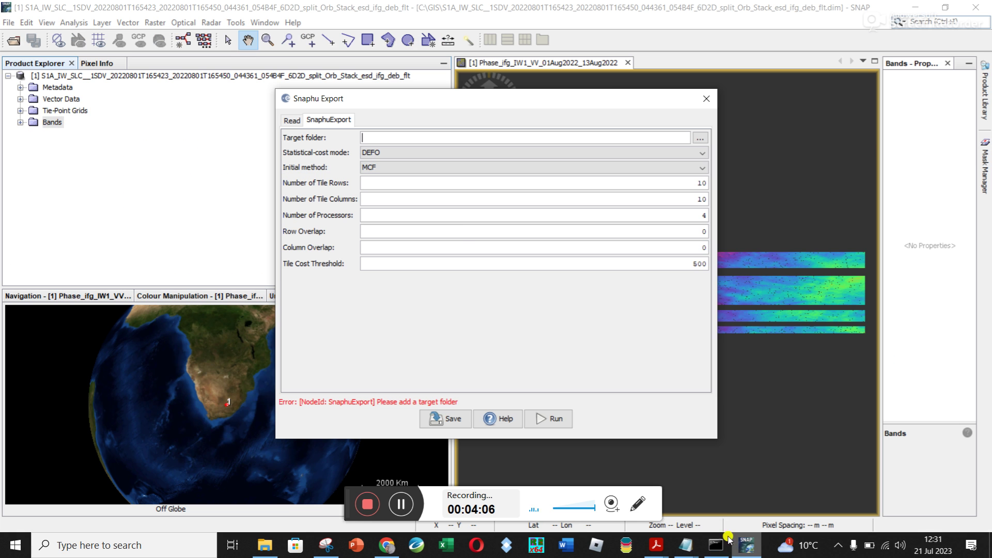
pyautogui.click(698, 138)
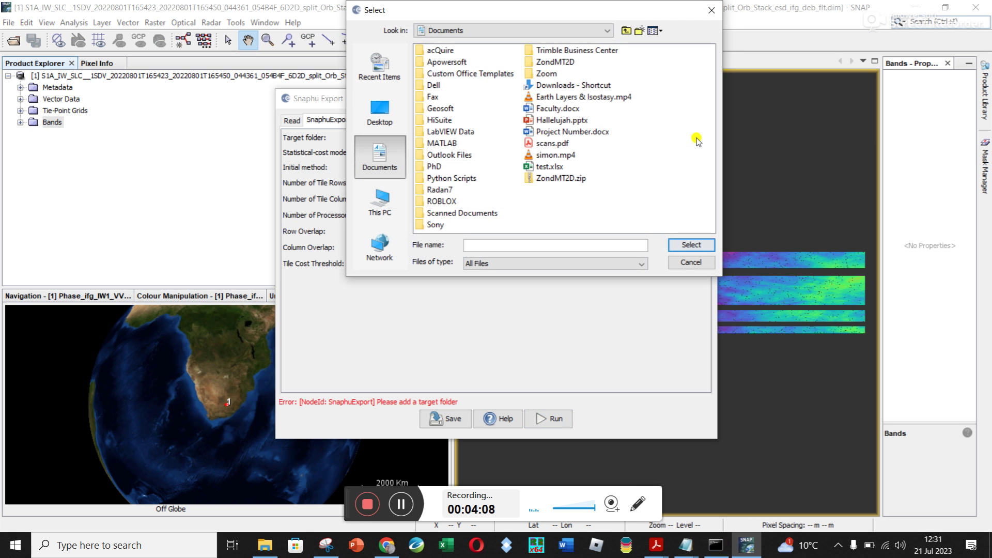
pyautogui.click(376, 208)
pyautogui.doubleClick(451, 127)
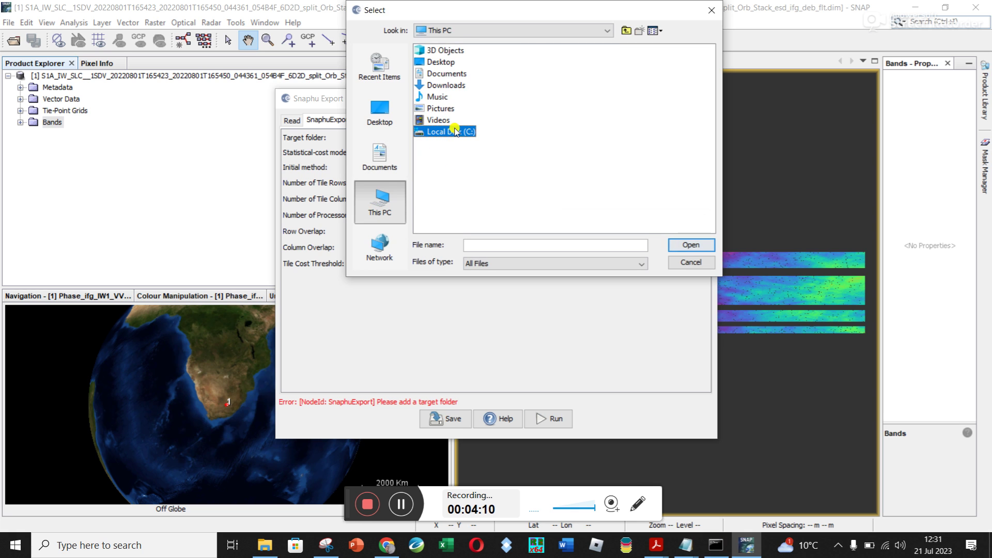
pyautogui.doubleClick(435, 86)
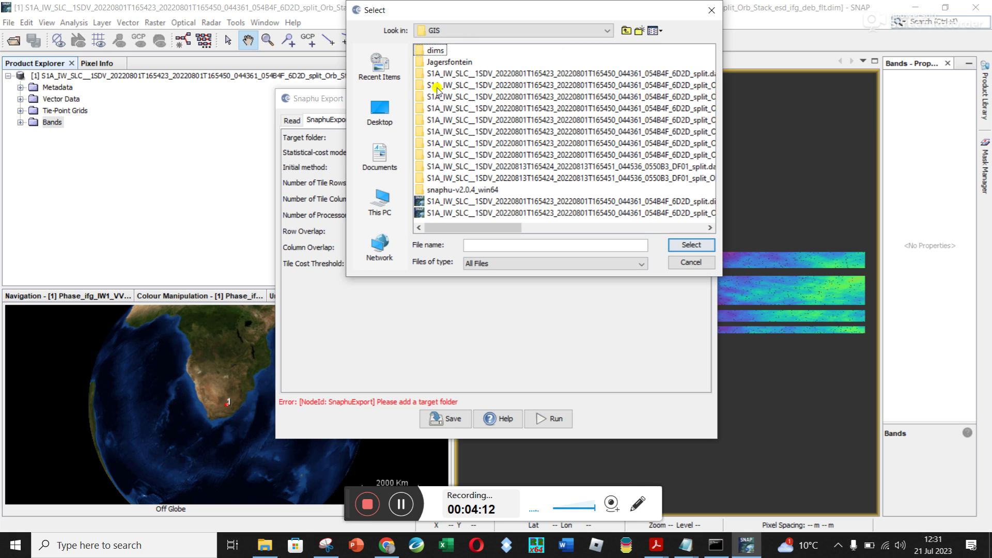
pyautogui.moveTo(465, 228); pyautogui.dragTo(601, 232)
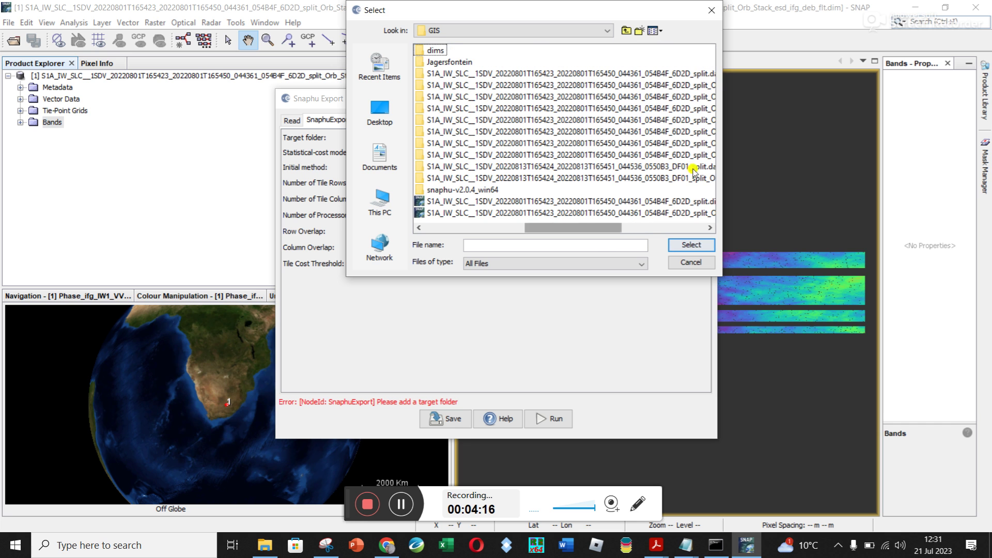
pyautogui.moveTo(721, 149); pyautogui.dragTo(984, 173)
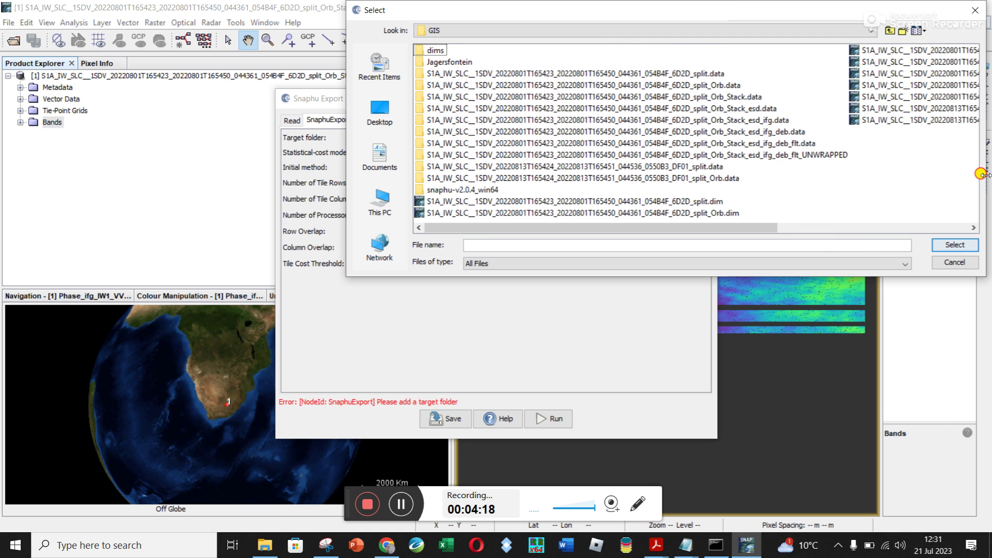
pyautogui.click(802, 155)
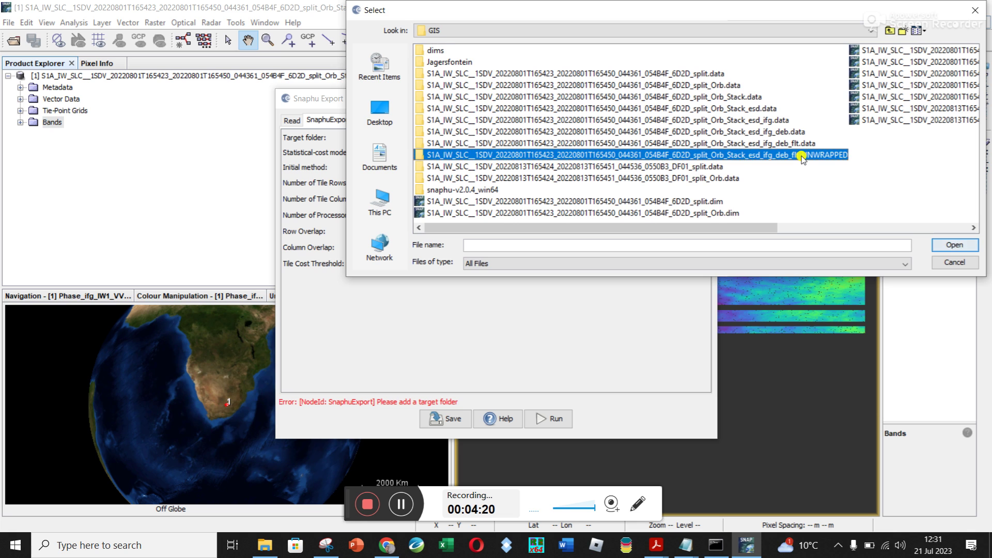
pyautogui.click(954, 245)
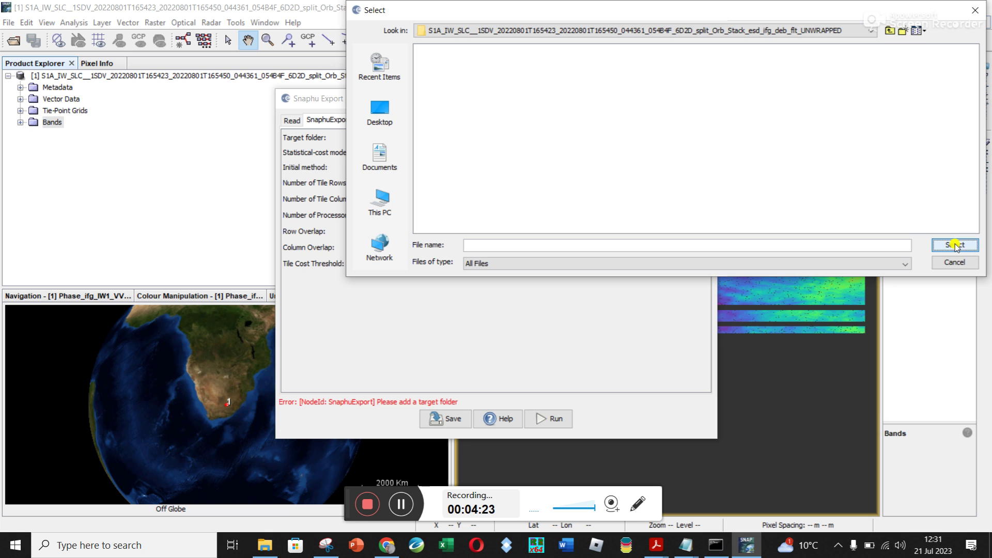
pyautogui.click(953, 262)
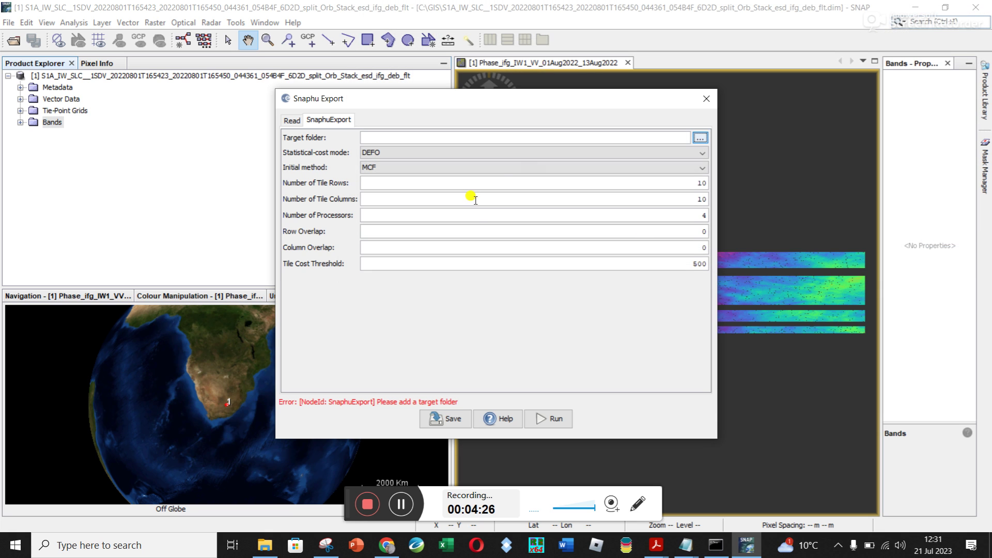
# Step: Switch to File Explorer, open the esd_ifg_deb_flt_UNWRAPPED folder in C:\GIS and copy its address
pyautogui.click(265, 545)
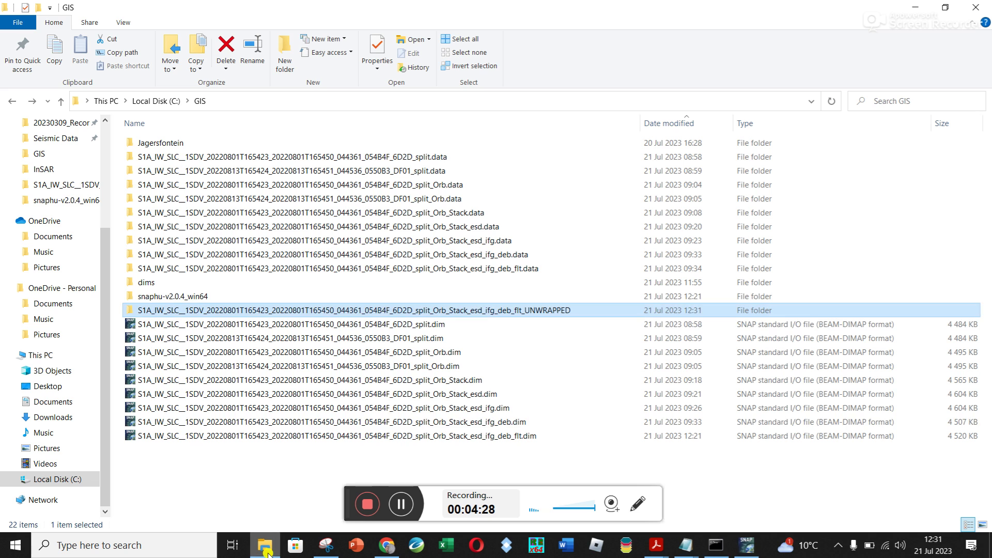
pyautogui.click(365, 310)
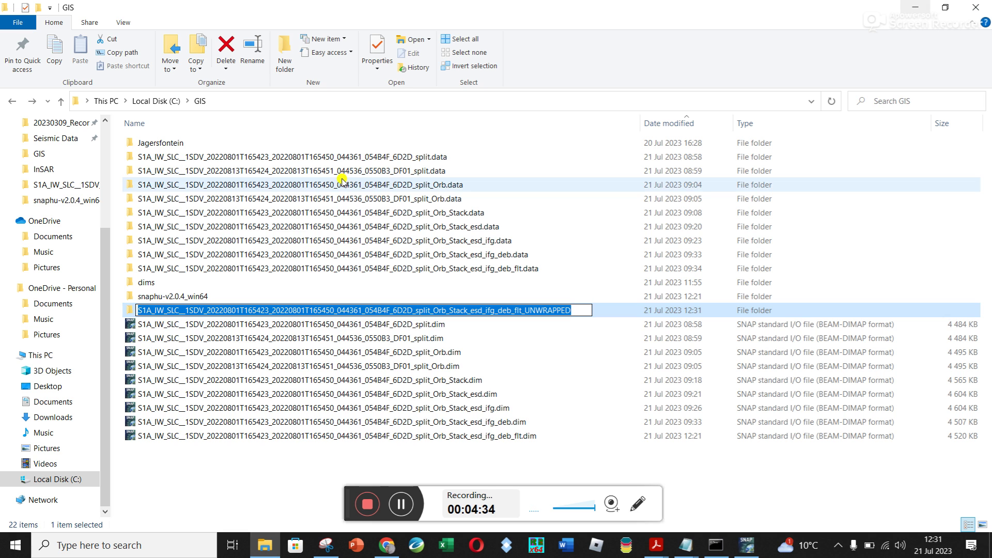
pyautogui.click(253, 366)
pyautogui.rightClick(292, 312)
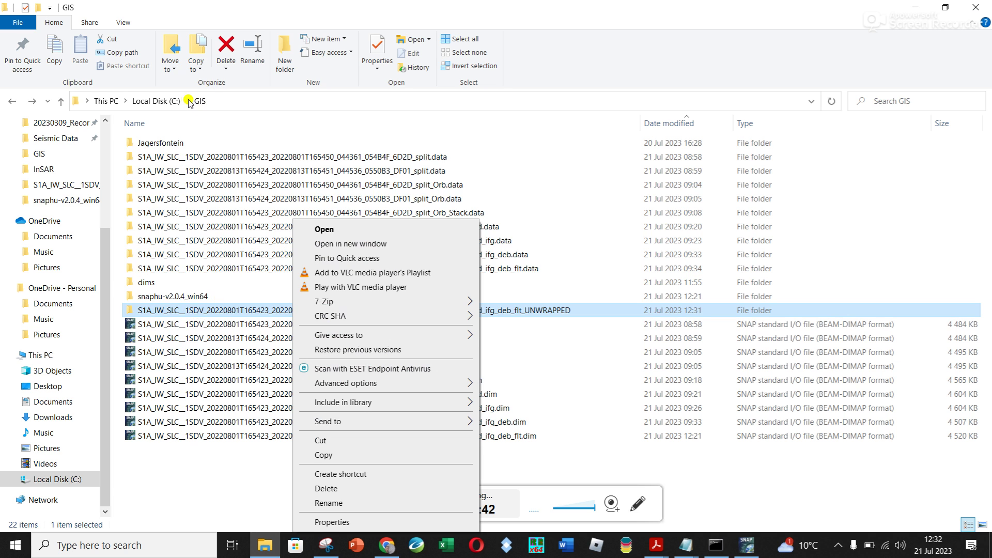
pyautogui.doubleClick(183, 312)
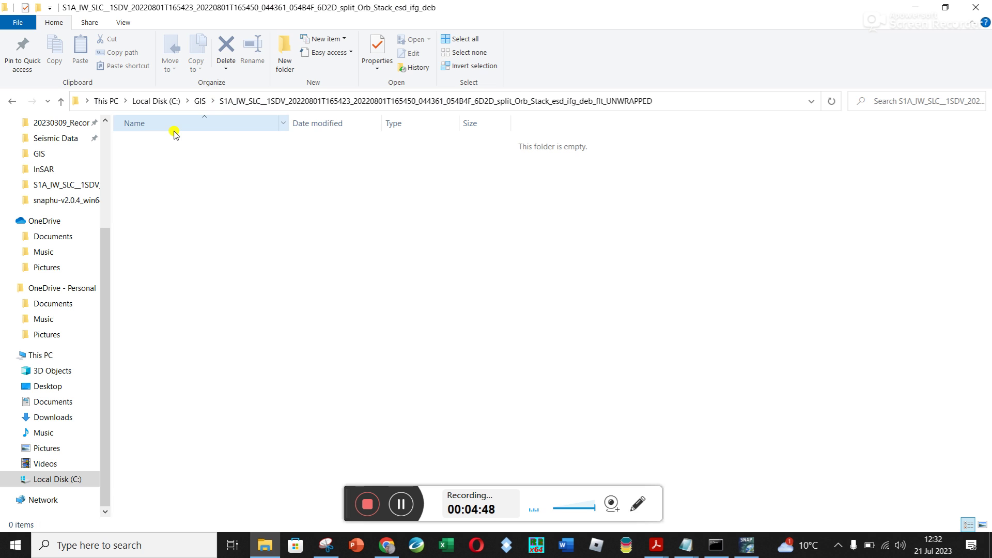
pyautogui.rightClick(383, 103)
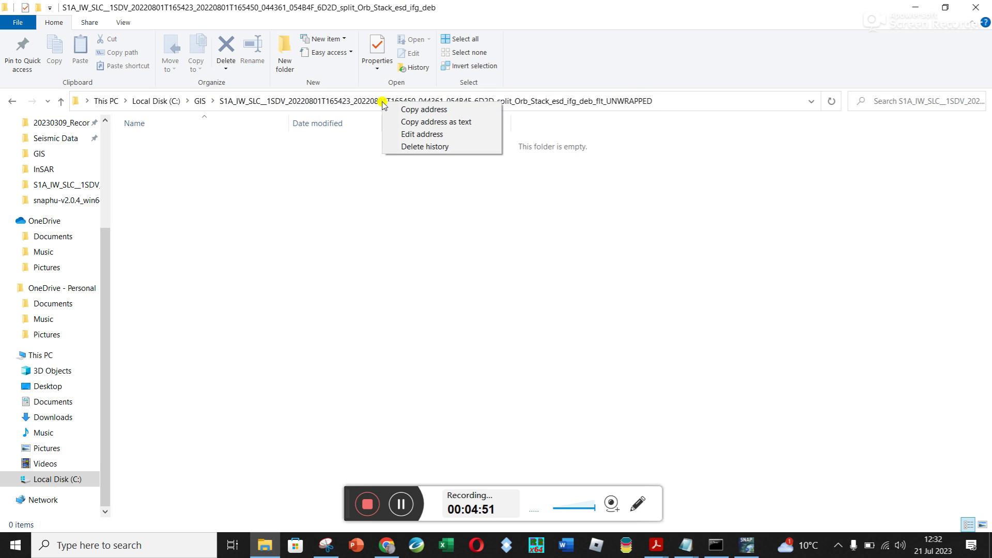
pyautogui.click(416, 111)
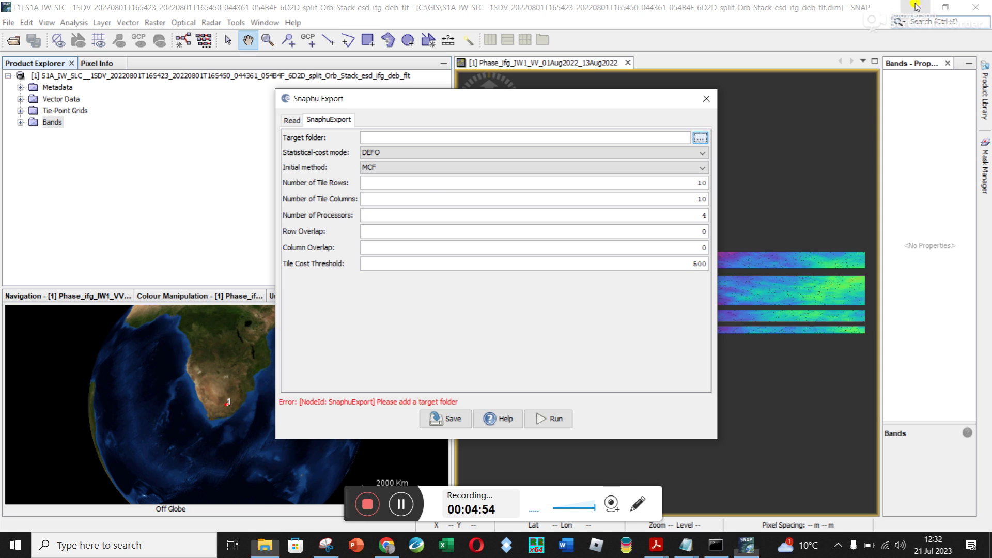
# Step: Return to SNAP and paste the copied UNWRAPPED folder path as the Snaphu Export target folder
pyautogui.hotkey('alt', 'Tab')
pyautogui.click(465, 137)
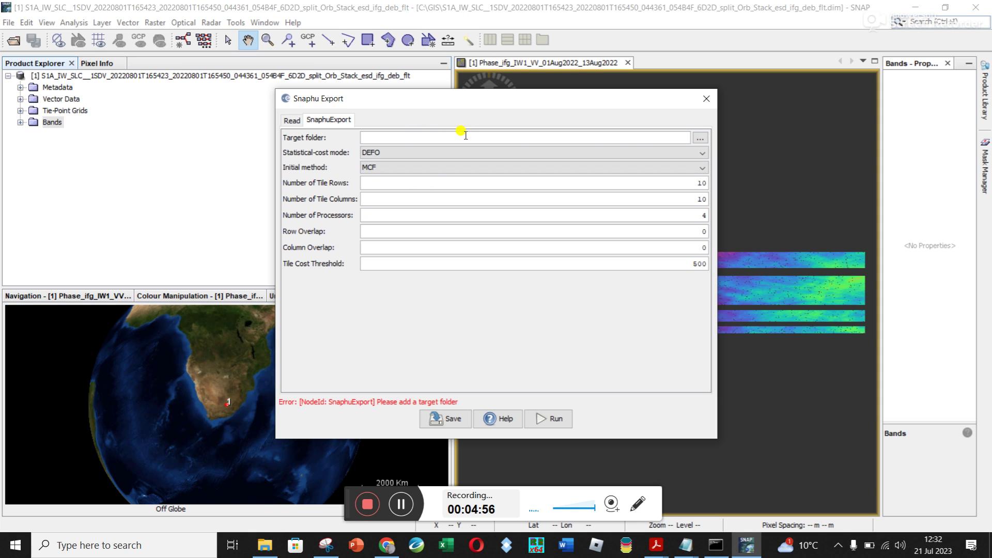
pyautogui.hotkey('ctrl', 'v')
pyautogui.moveTo(482, 135); pyautogui.dragTo(330, 135)
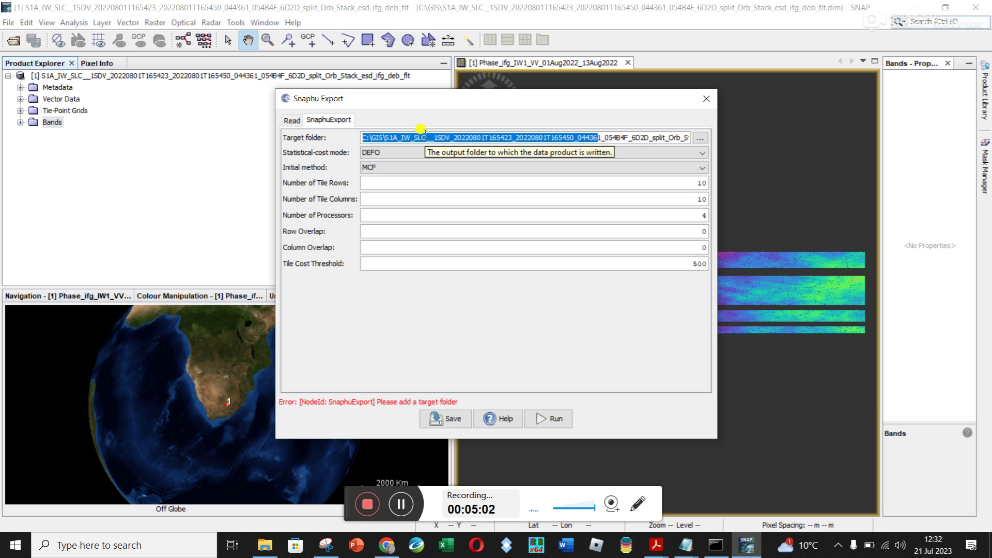
# Step: Switch to File Explorer and review the esd_ifg_deb_flt_UNWRAPPED folder's location in C:\GIS and its address copy options
pyautogui.click(265, 545)
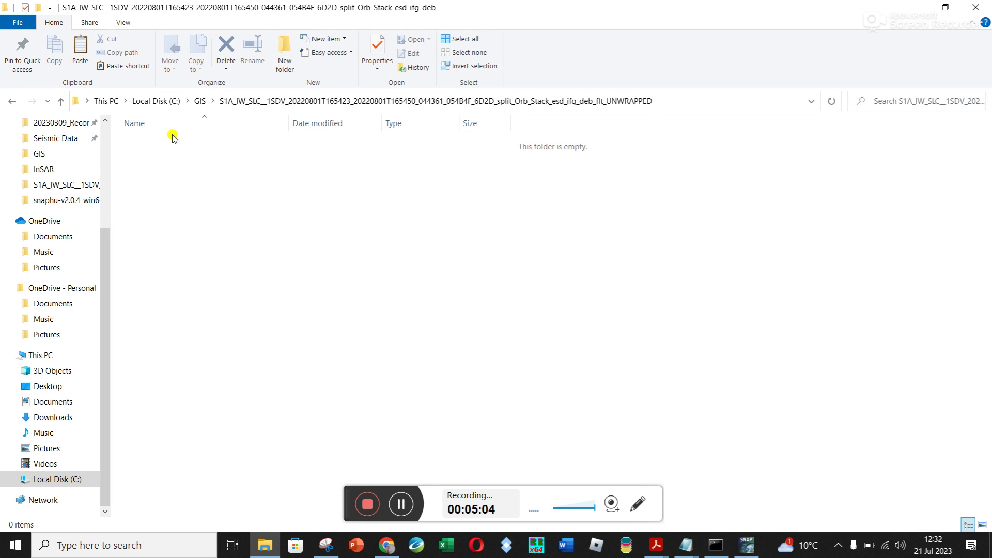
pyautogui.click(201, 101)
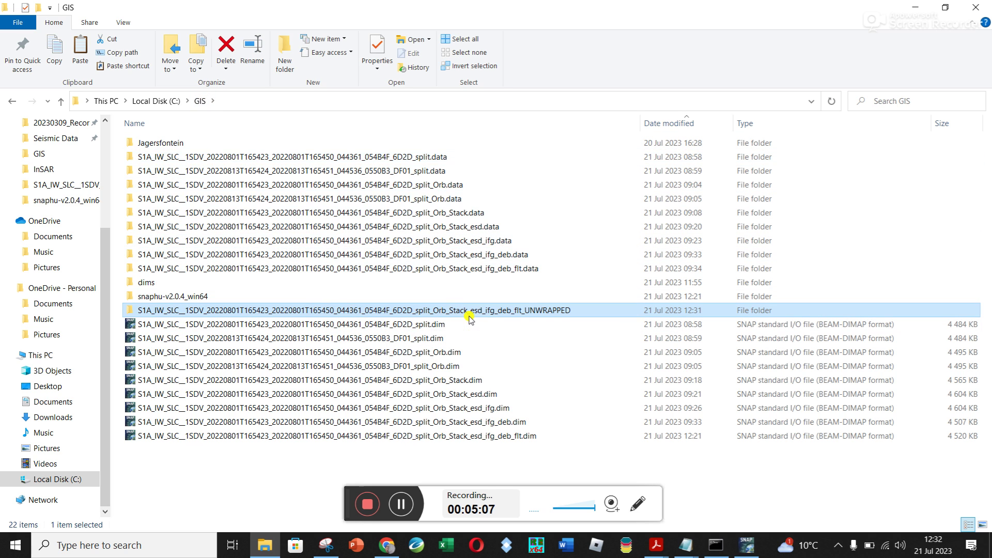
pyautogui.doubleClick(553, 310)
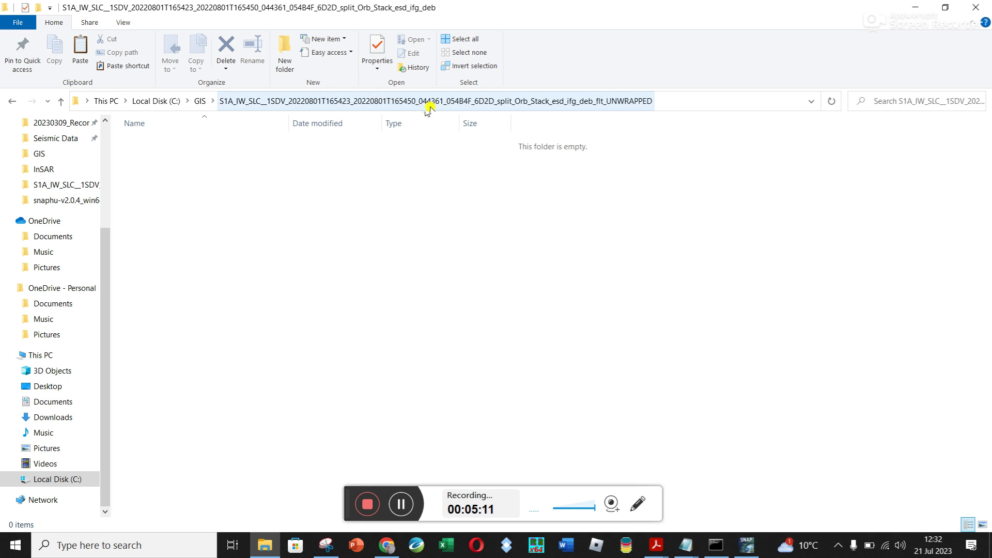
pyautogui.rightClick(448, 103)
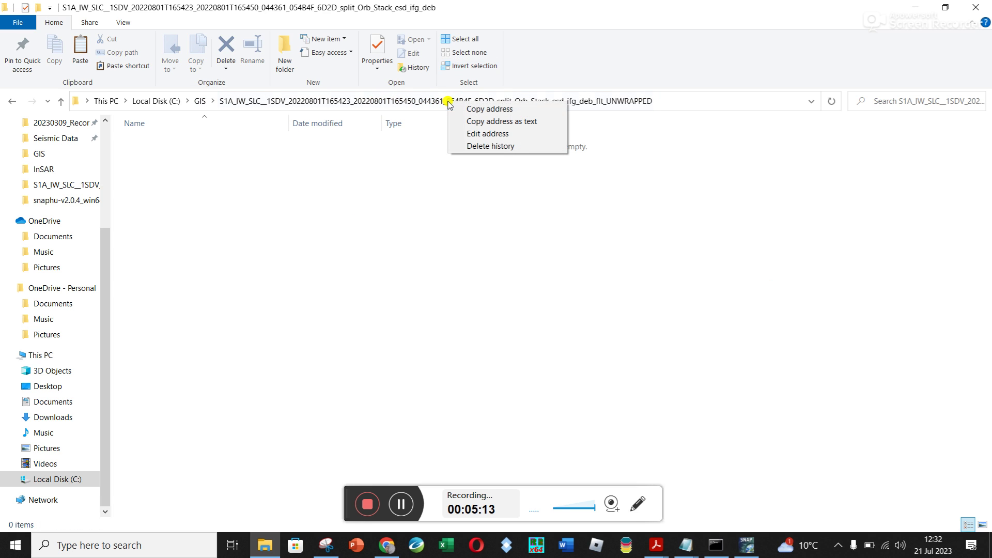
# Step: Return to SNAP and run the Snaphu Export with DEFO cost mode and the MCF initial method
pyautogui.click(754, 537)
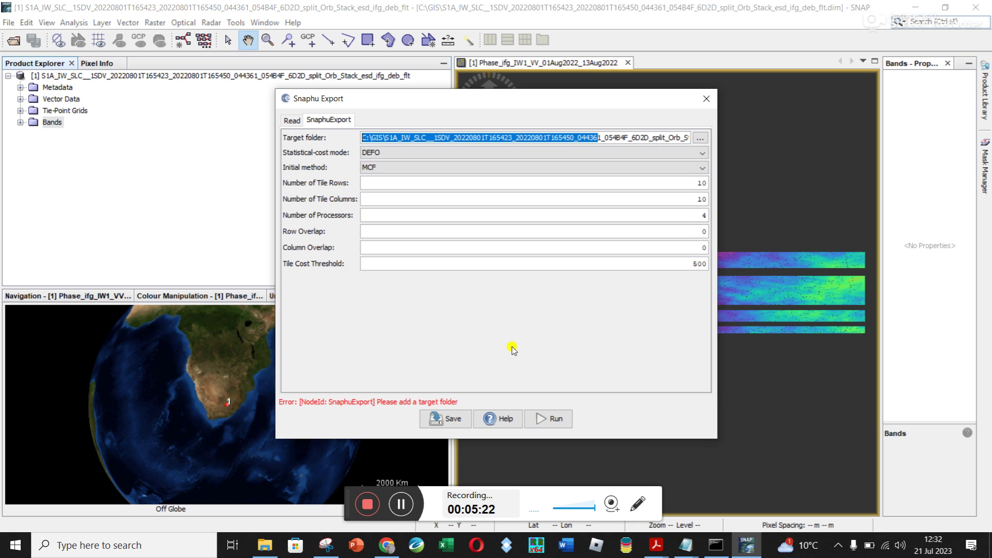
pyautogui.click(545, 421)
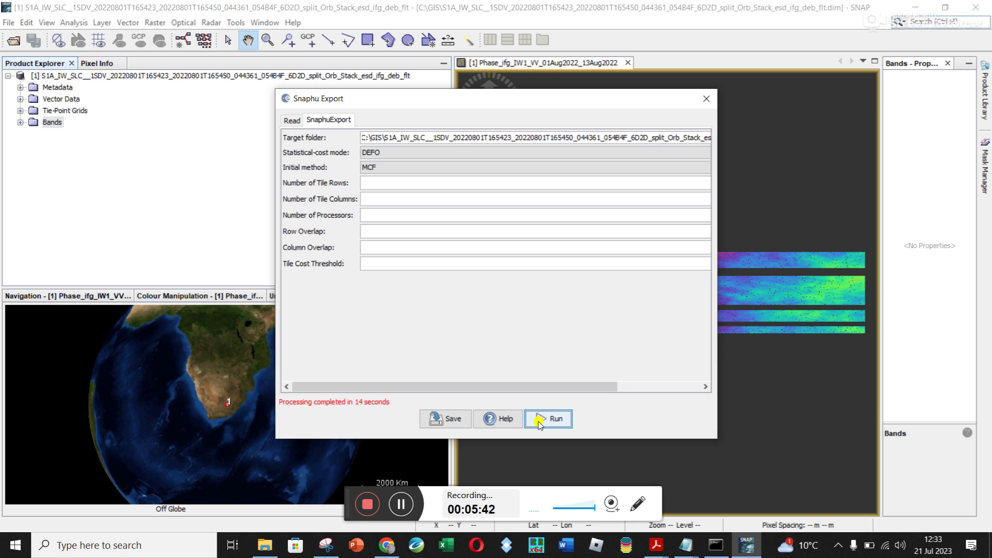
# Step: Check the export output inside the UNWRAPPED folder in File Explorer with its full name readable, then return to C:\GIS
pyautogui.click(268, 547)
pyautogui.click(443, 139)
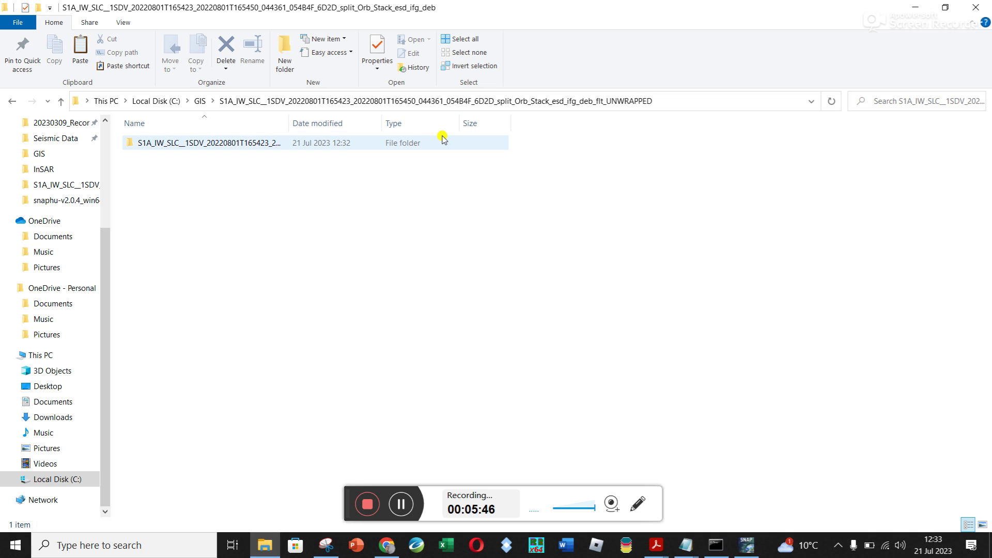
pyautogui.moveTo(291, 123); pyautogui.dragTo(701, 161)
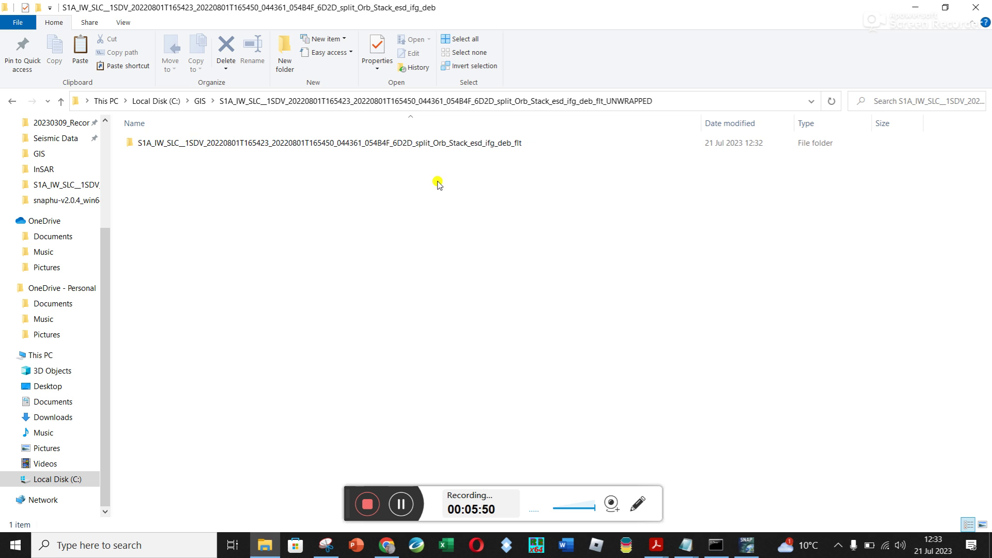
pyautogui.click(200, 101)
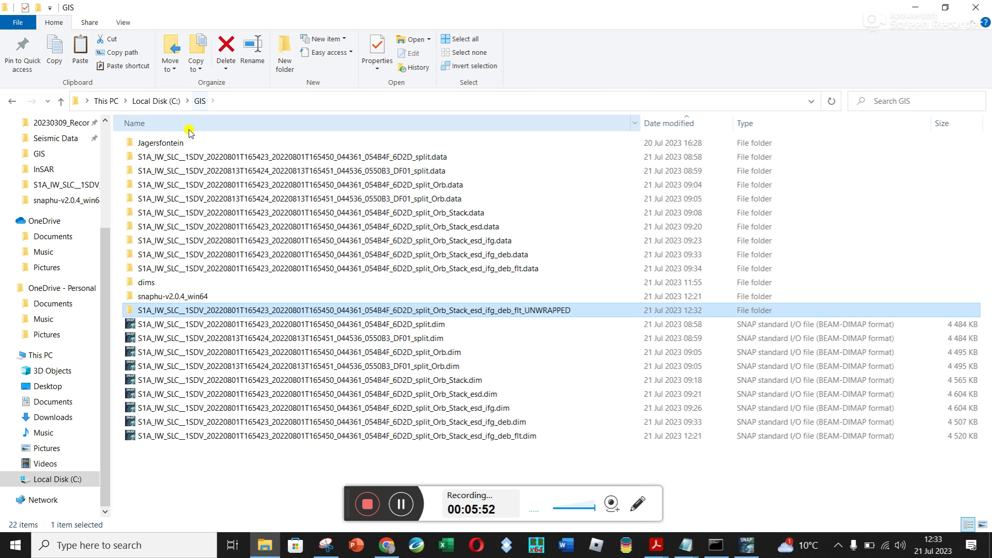
# Step: Open the exported product folder inside the UNWRAPPED folder, switch to SNAP and review the Snaphu Export target folder and source product
pyautogui.doubleClick(503, 311)
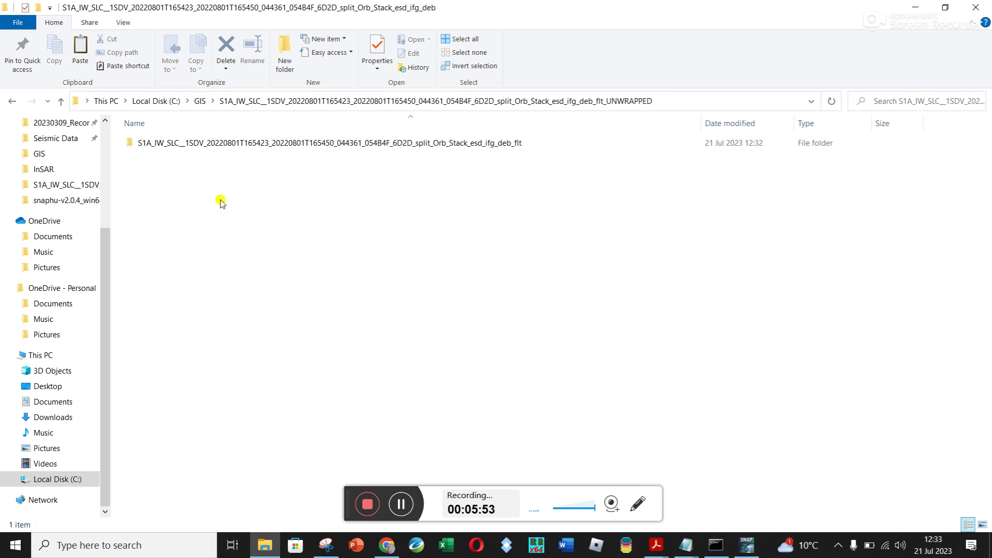
pyautogui.doubleClick(251, 143)
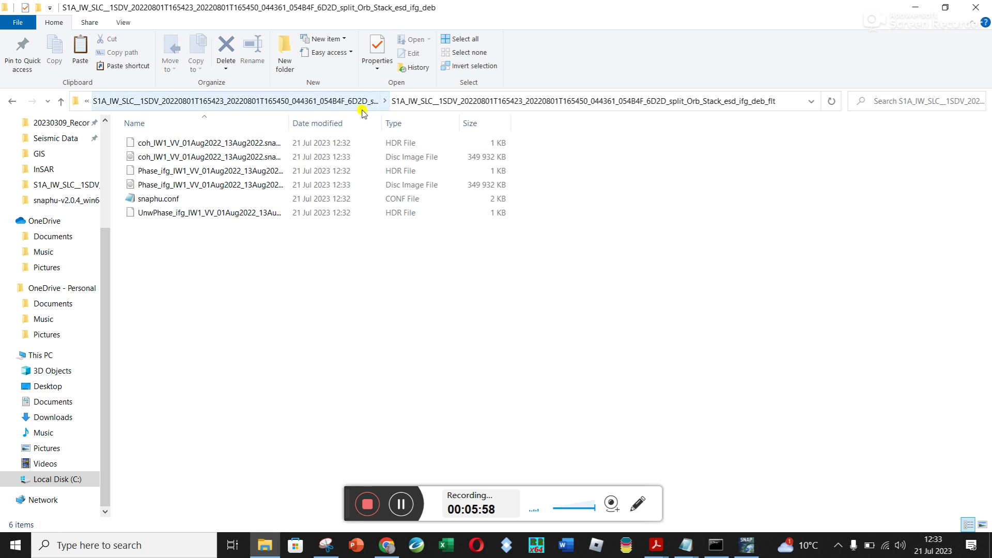
pyautogui.click(746, 546)
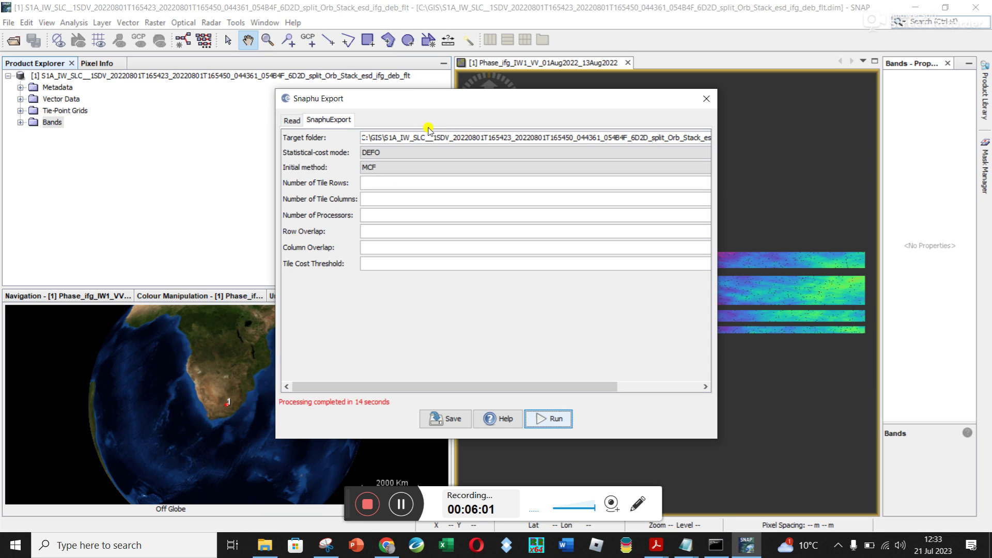
pyautogui.moveTo(429, 137); pyautogui.dragTo(720, 134)
pyautogui.click(692, 132)
pyautogui.click(726, 141)
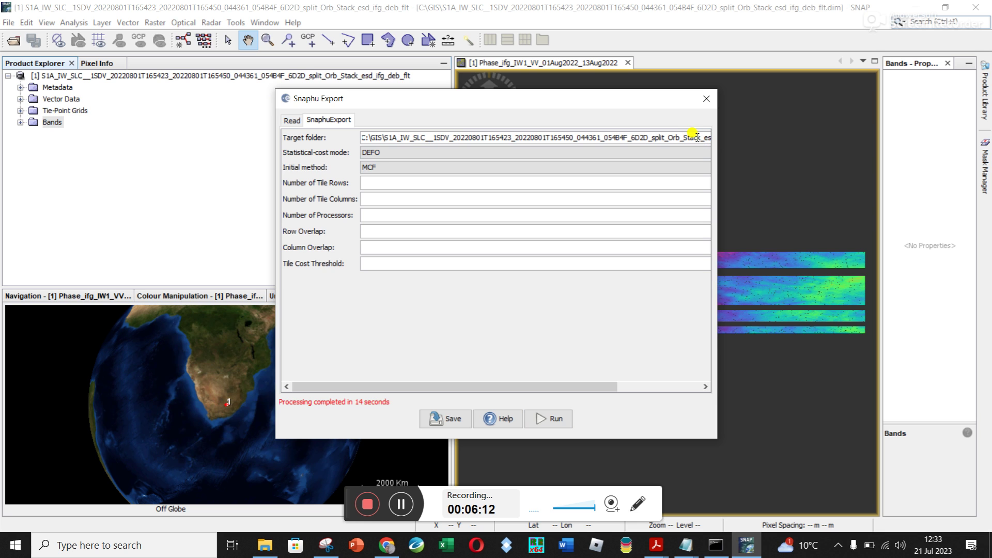
pyautogui.click(292, 120)
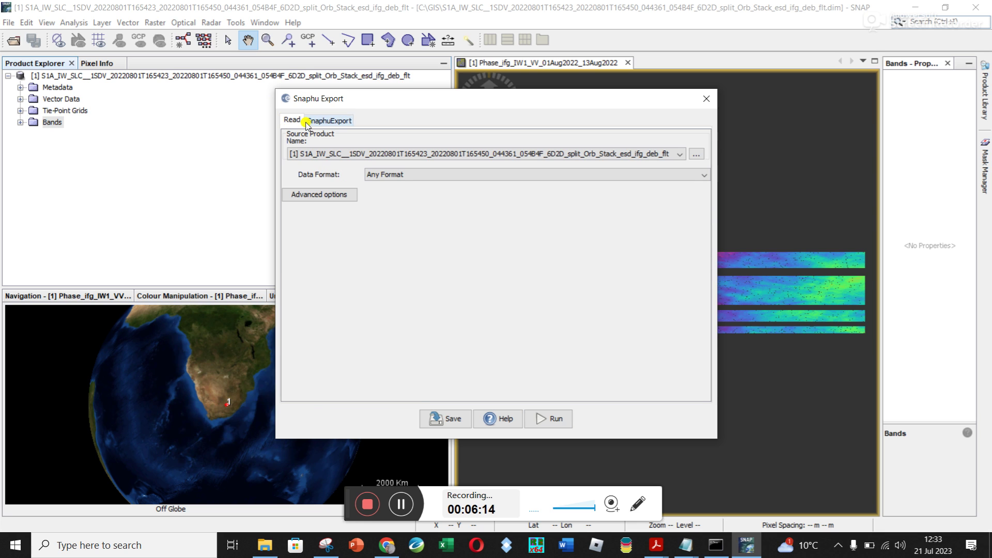
# Step: Switch to File Explorer and widen the Name column to read the full names of the exported snaphu files
pyautogui.click(264, 545)
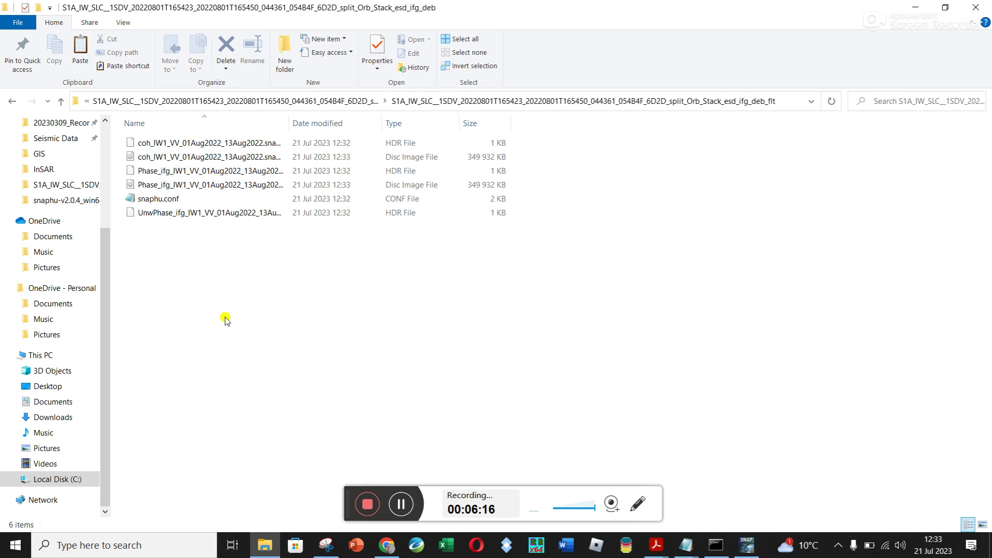
pyautogui.moveTo(288, 124); pyautogui.dragTo(486, 124)
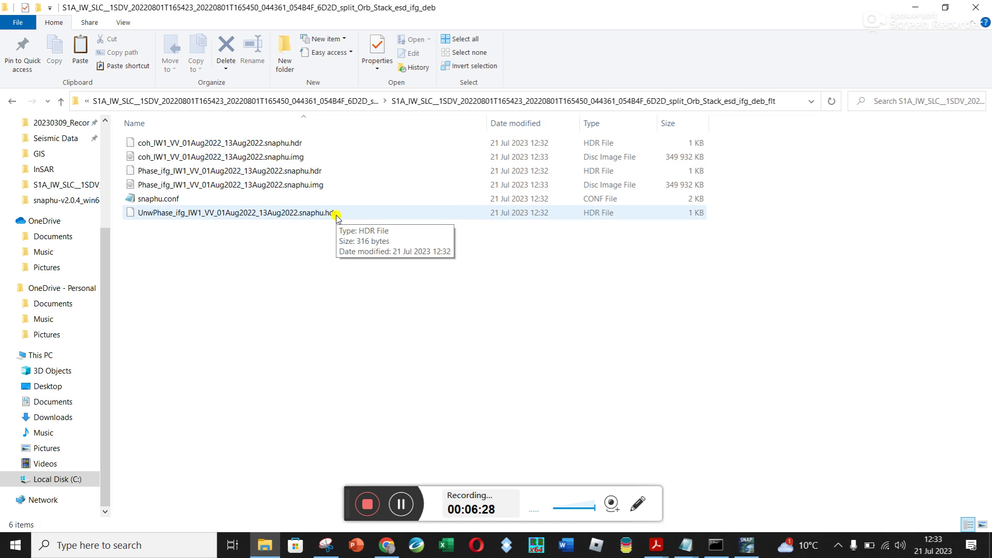
# Step: Return to SNAP, close the Snaphu Export dialog and open the Snaphu-unwrapping tool
pyautogui.click(738, 550)
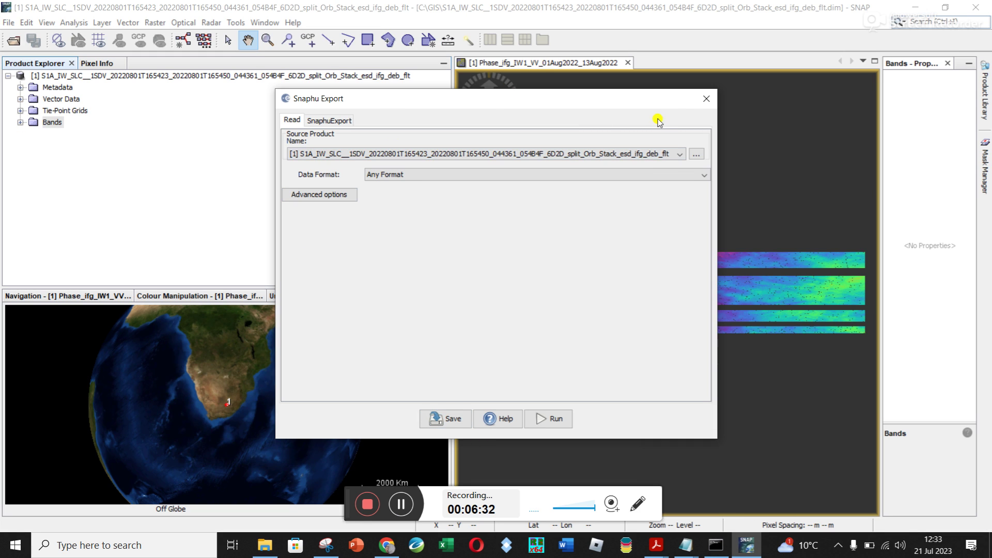
pyautogui.click(706, 99)
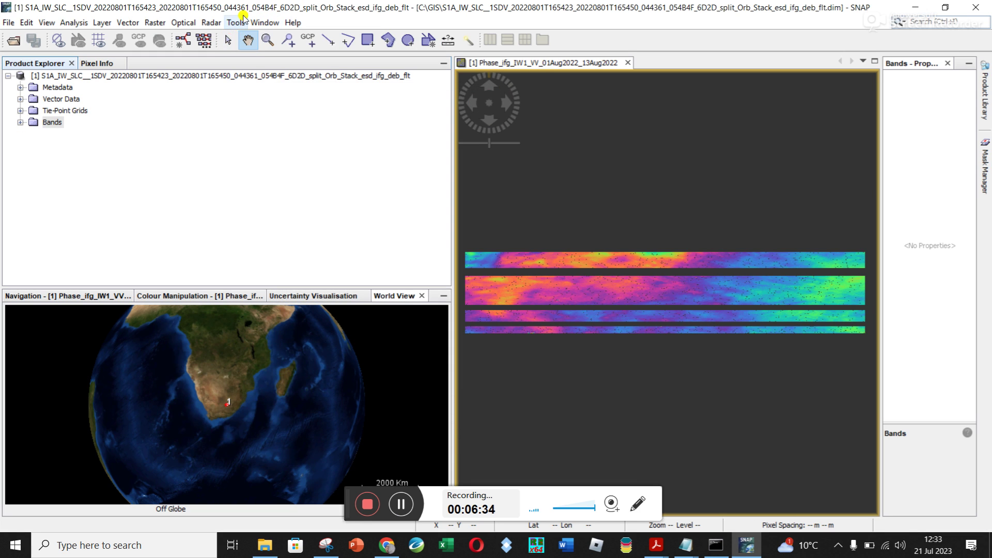
pyautogui.click(241, 21)
pyautogui.moveTo(214, 24)
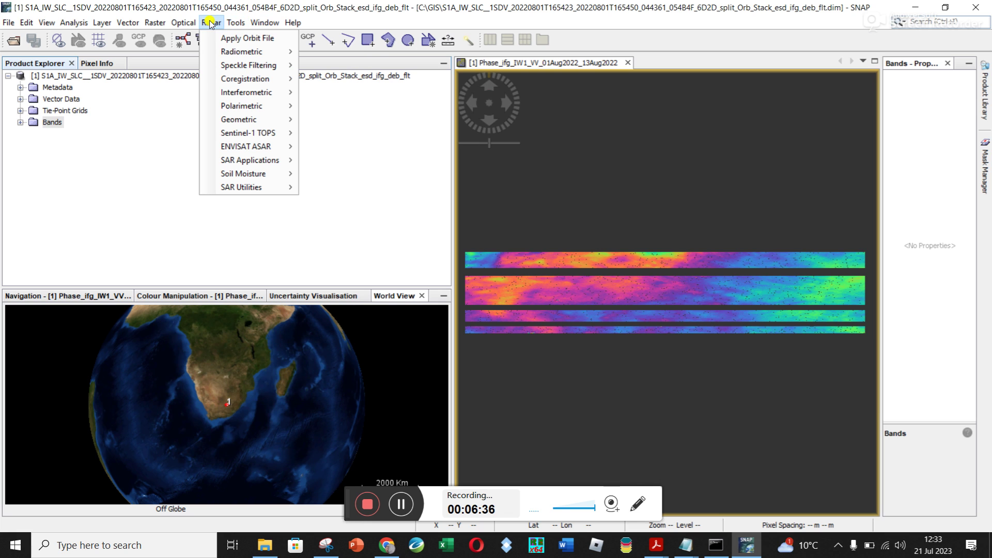
pyautogui.moveTo(250, 92)
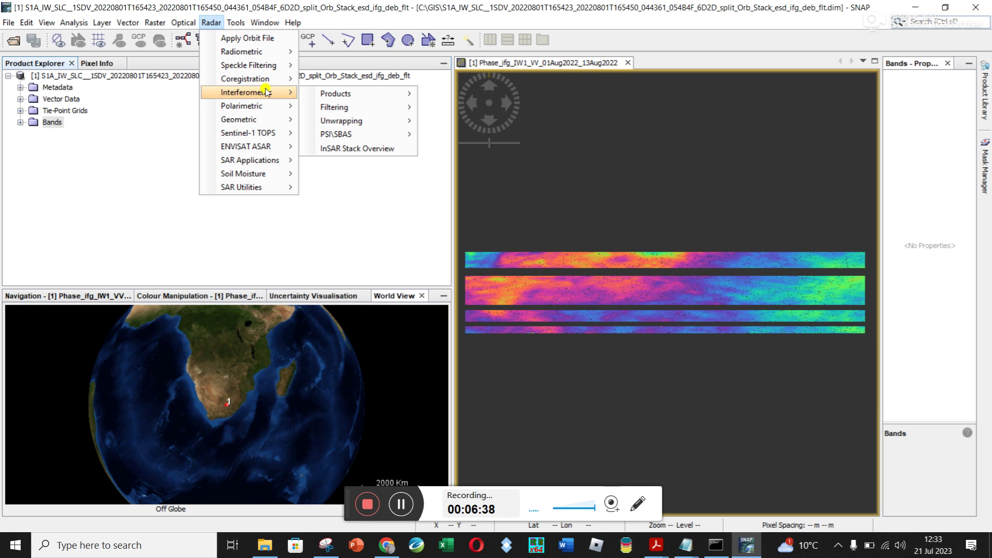
pyautogui.moveTo(349, 125)
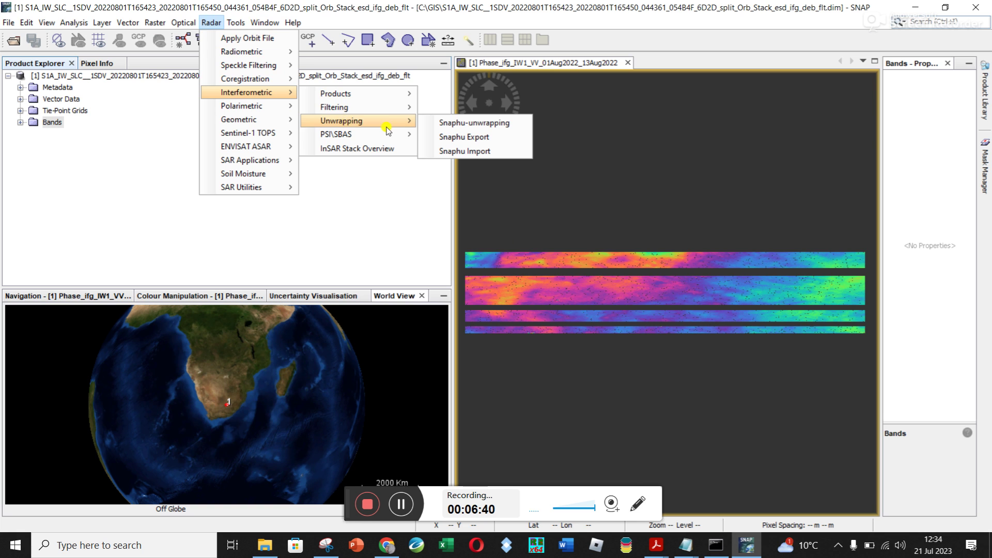
pyautogui.click(483, 123)
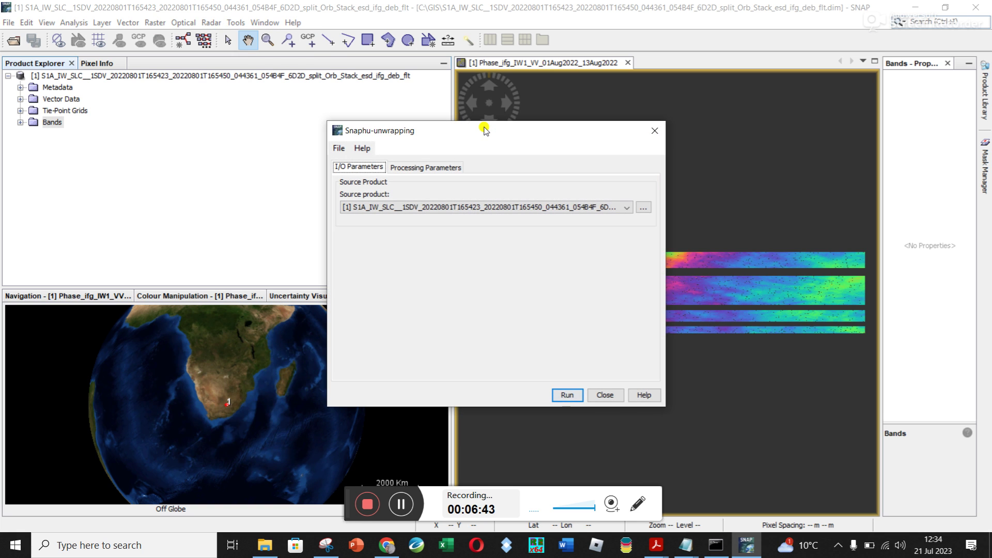
# Step: Review the Snaphu-unwrapping parameters and choose the esd_ifg_deb_flt product as the source product
pyautogui.moveTo(498, 127); pyautogui.dragTo(362, 112)
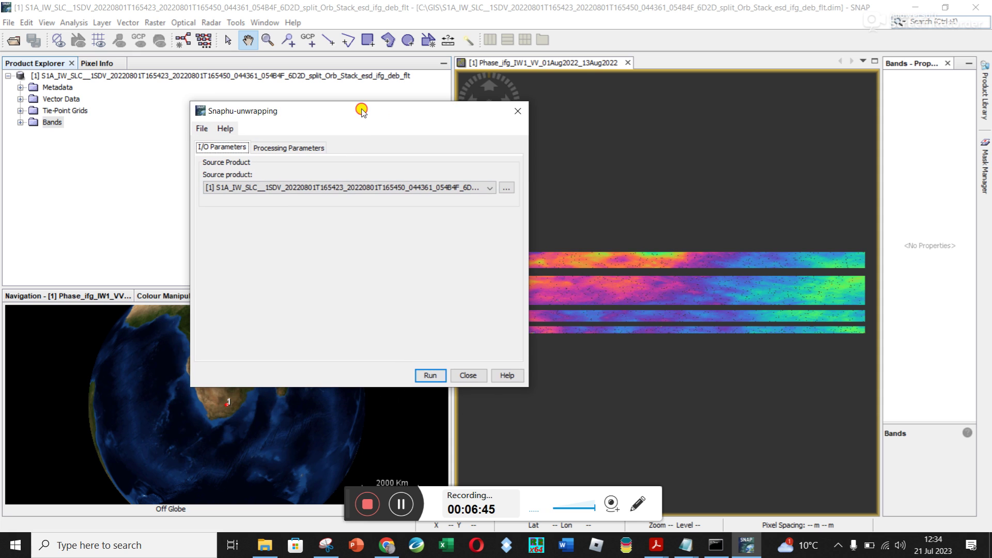
pyautogui.click(280, 149)
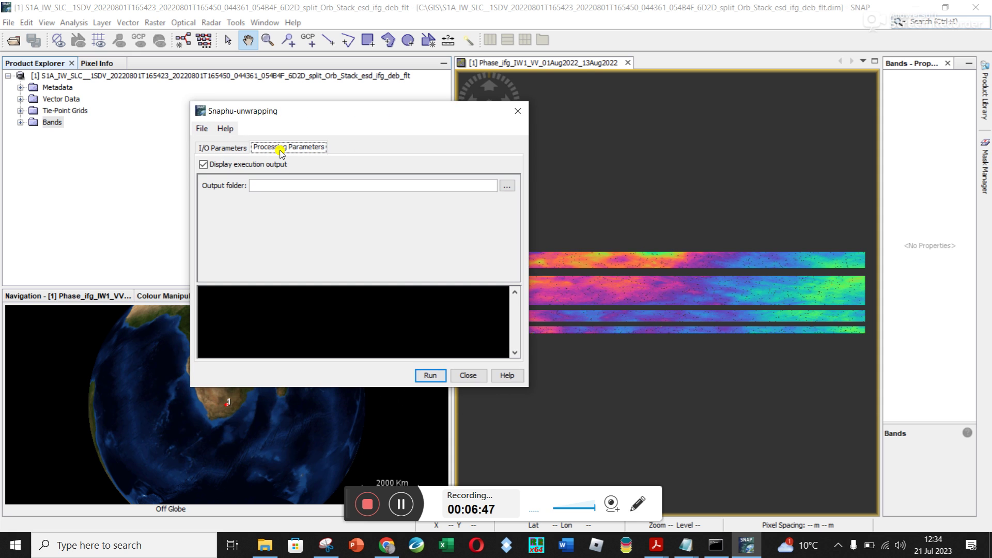
pyautogui.click(224, 150)
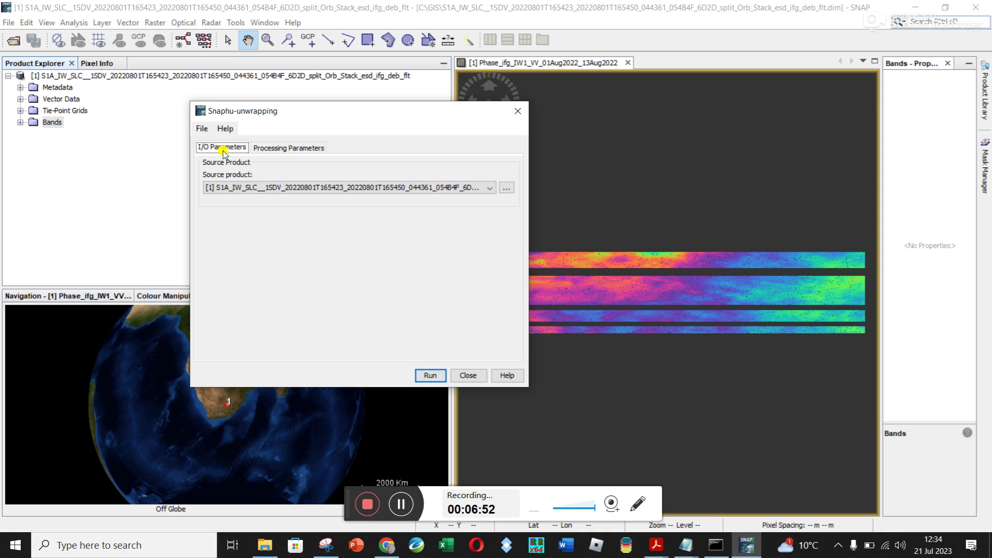
pyautogui.click(481, 189)
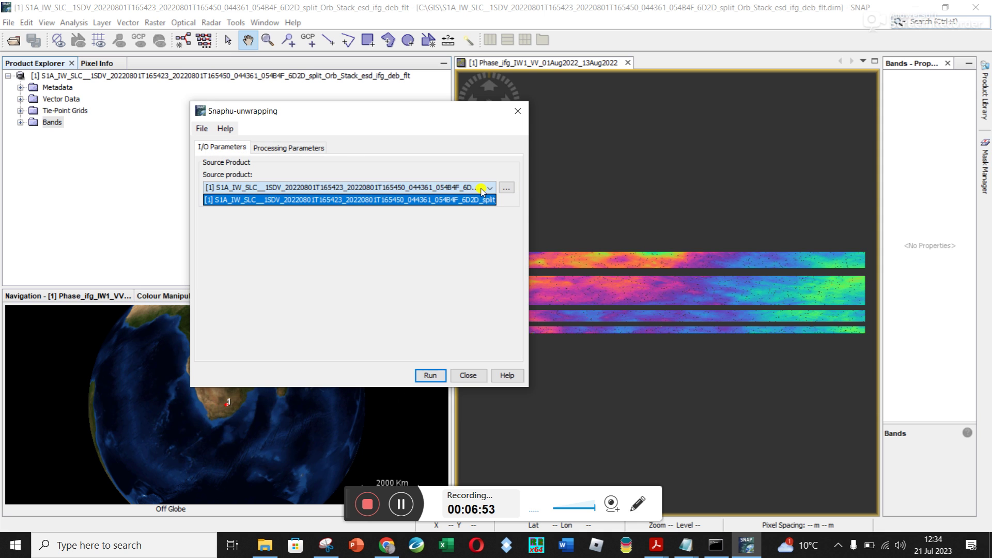
pyautogui.click(468, 201)
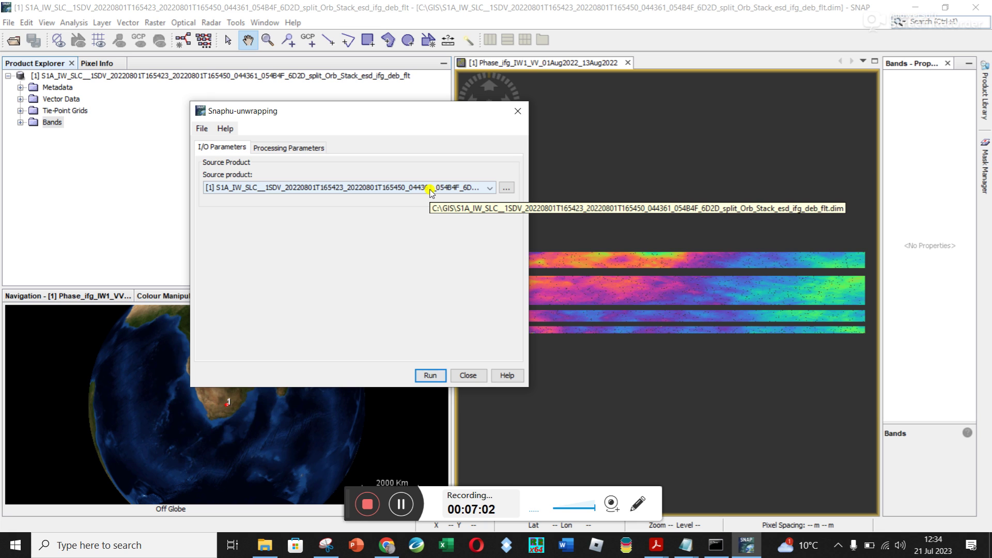
# Step: Set the Snaphu-unwrapping output folder to the esd_ifg_deb_flt export folder inside C:\GIS's esd_ifg_deb_flt_UNWRAPPED folder
pyautogui.click(303, 149)
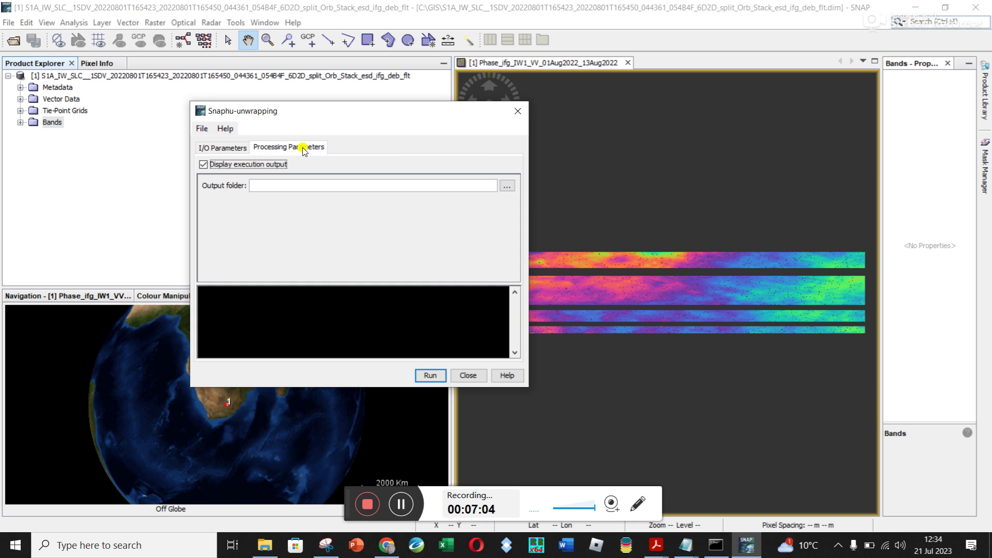
pyautogui.click(507, 187)
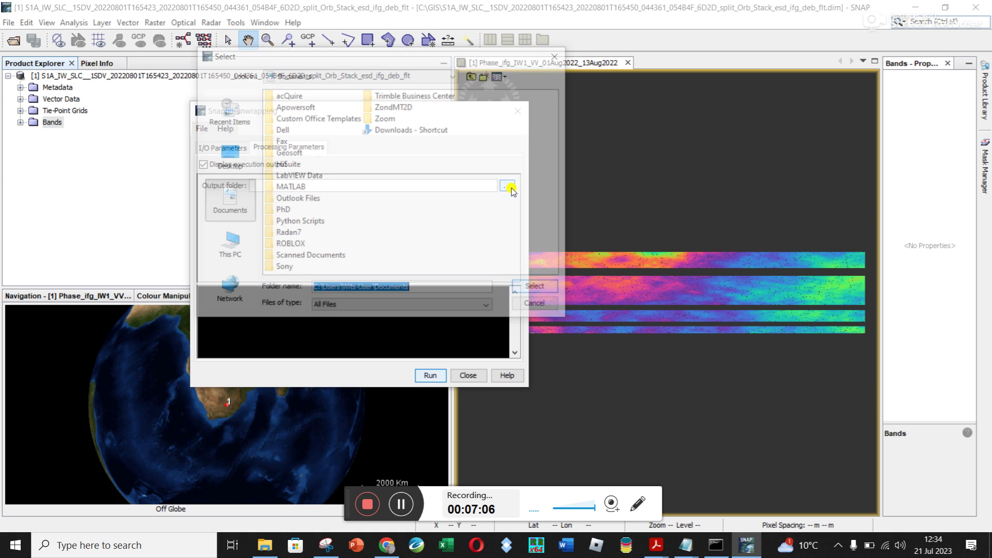
pyautogui.click(237, 246)
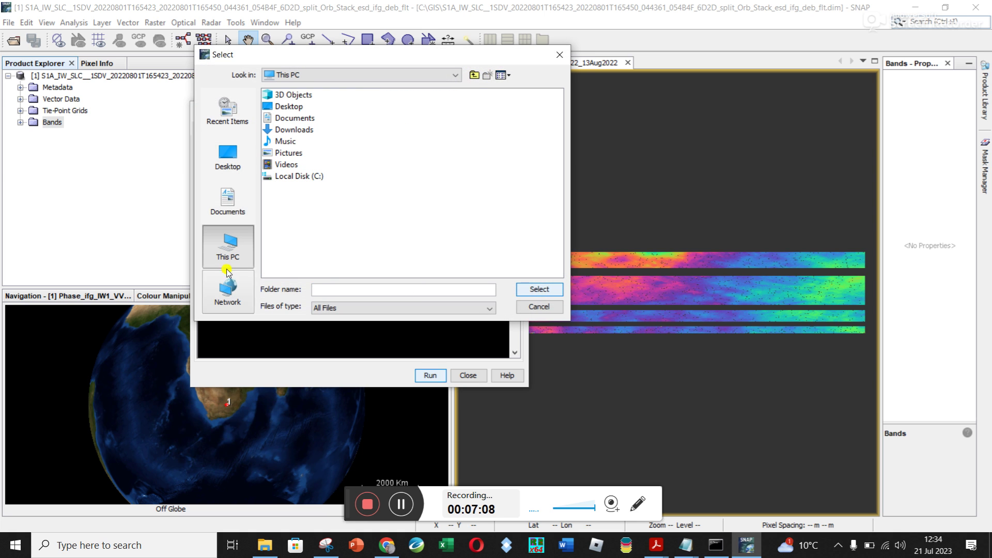
pyautogui.doubleClick(309, 177)
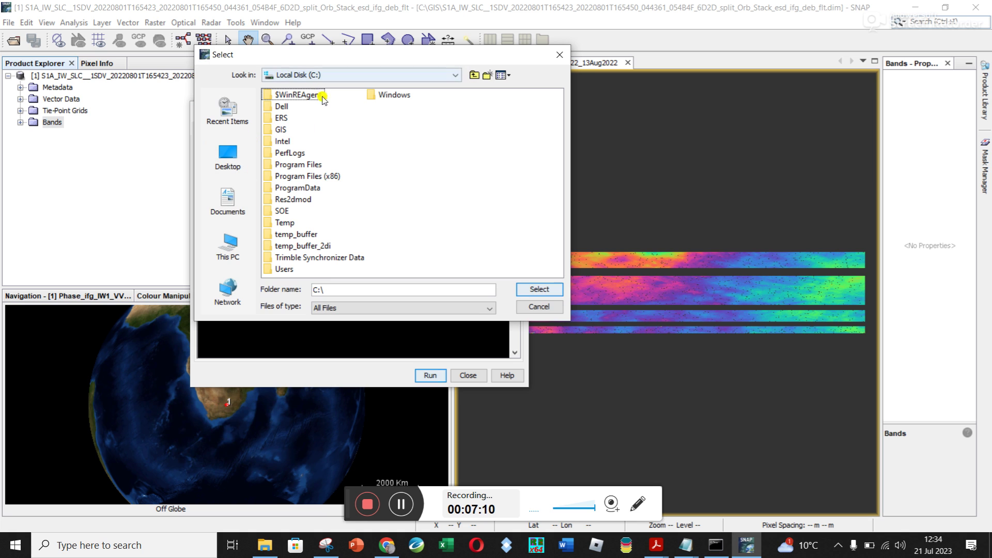
pyautogui.doubleClick(281, 129)
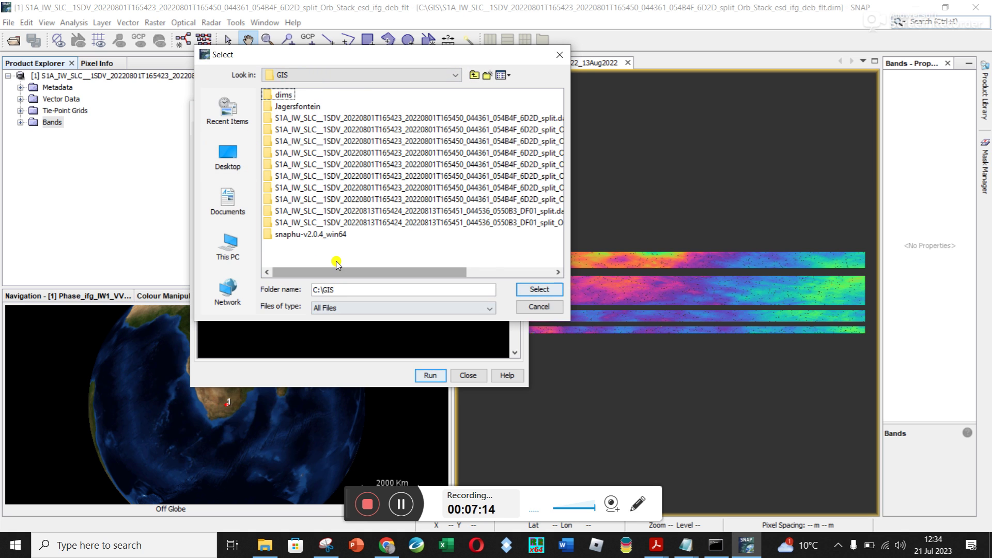
pyautogui.moveTo(336, 272); pyautogui.dragTo(524, 275)
pyautogui.doubleClick(556, 200)
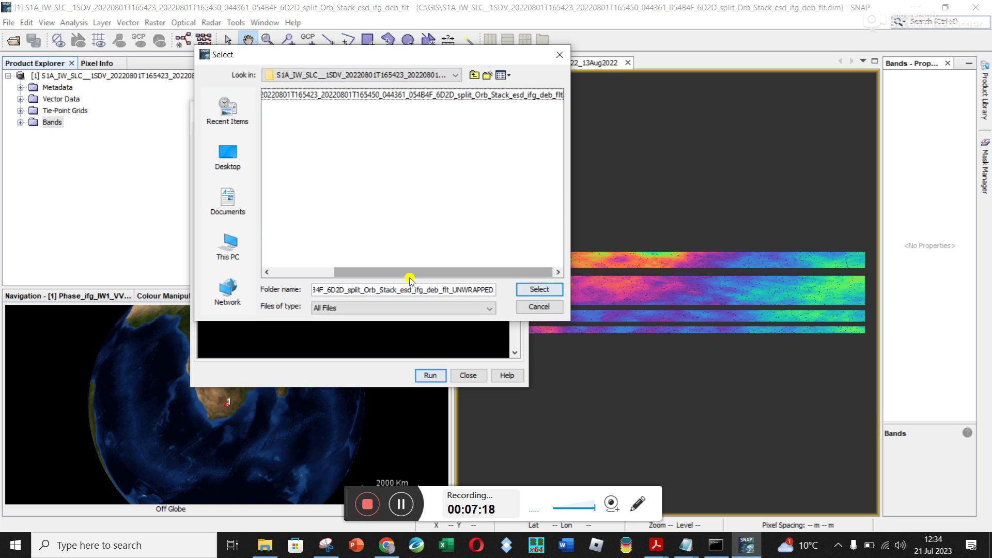
pyautogui.moveTo(407, 274); pyautogui.dragTo(279, 274)
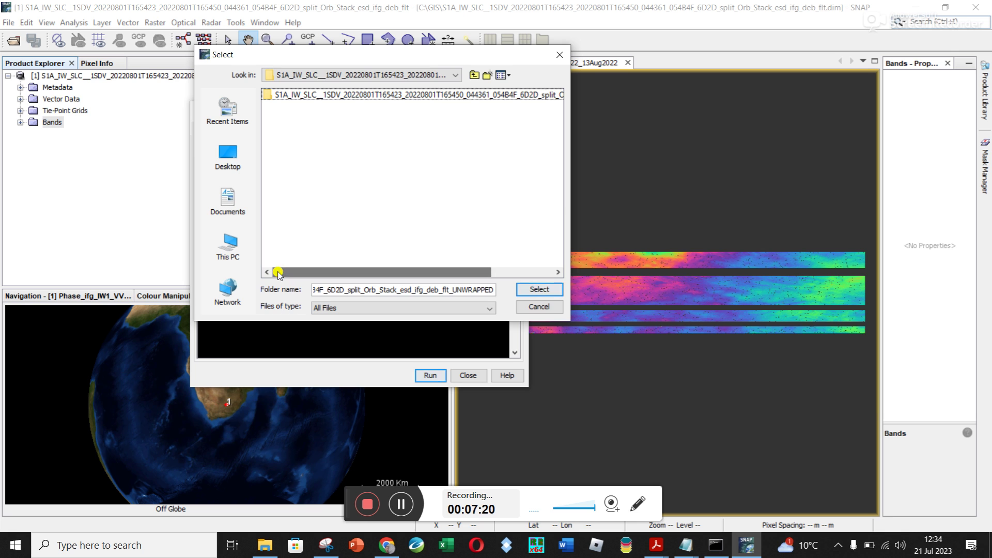
pyautogui.doubleClick(353, 95)
pyautogui.click(539, 289)
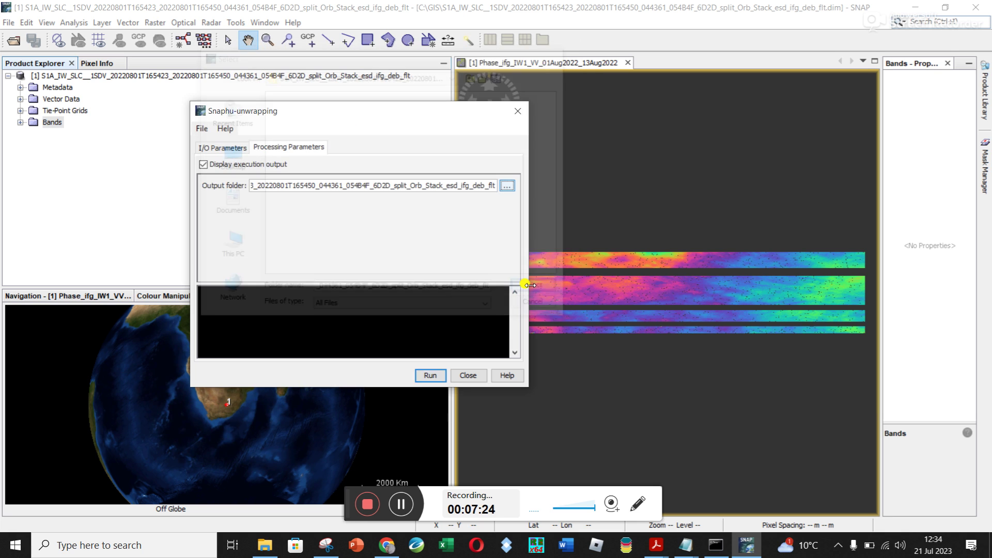
# Step: Try to run Snaphu-unwrapping, accept the offered bundle download and installation, and close the tool
pyautogui.click(434, 377)
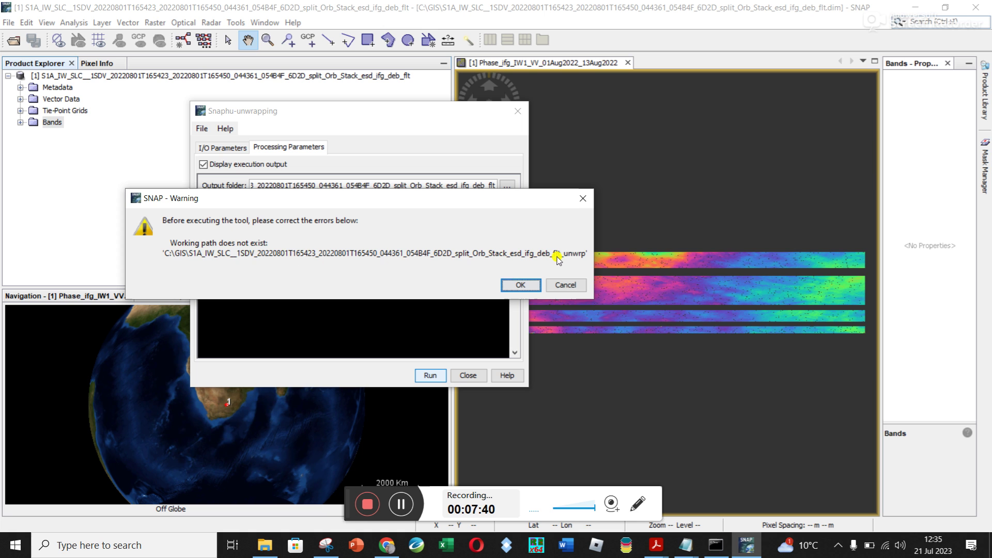
pyautogui.click(554, 285)
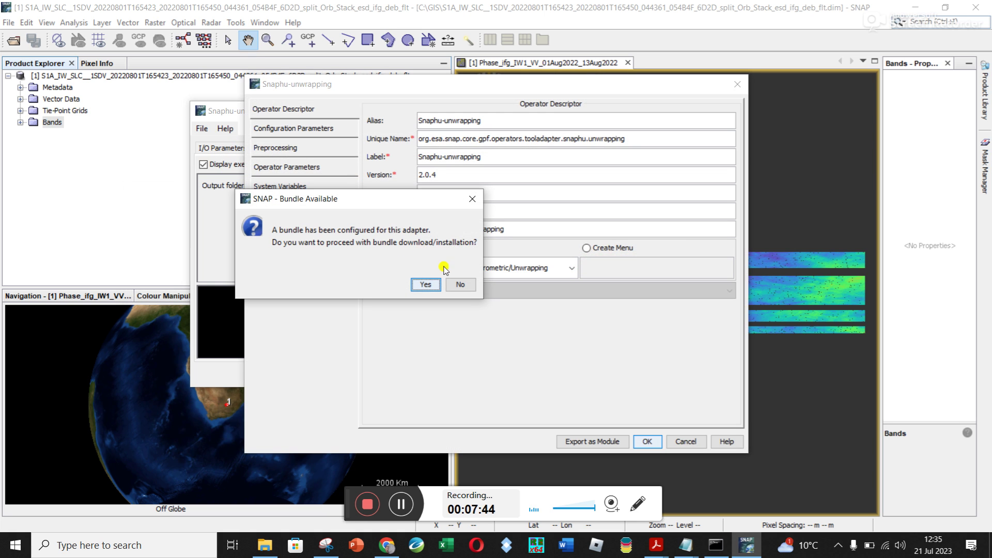
pyautogui.click(426, 284)
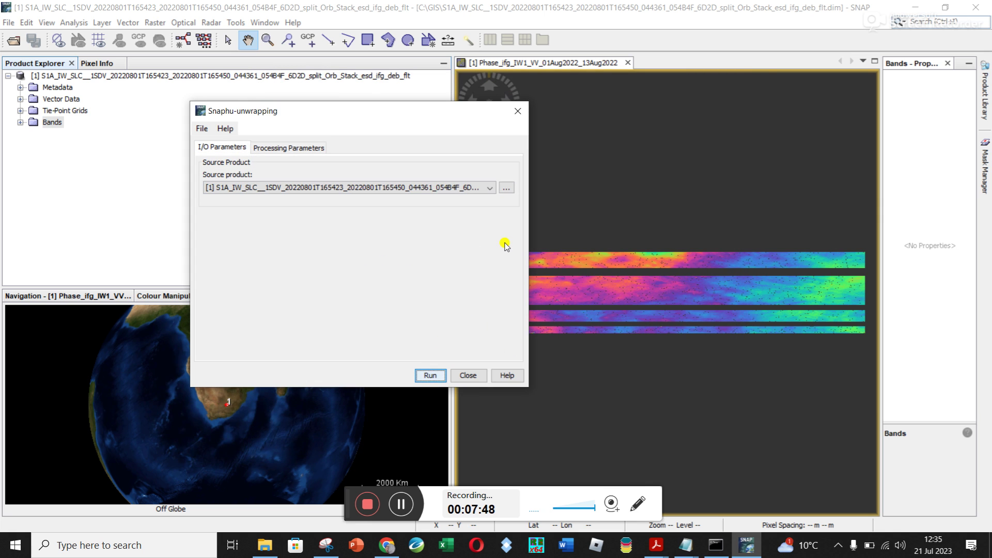
pyautogui.click(468, 376)
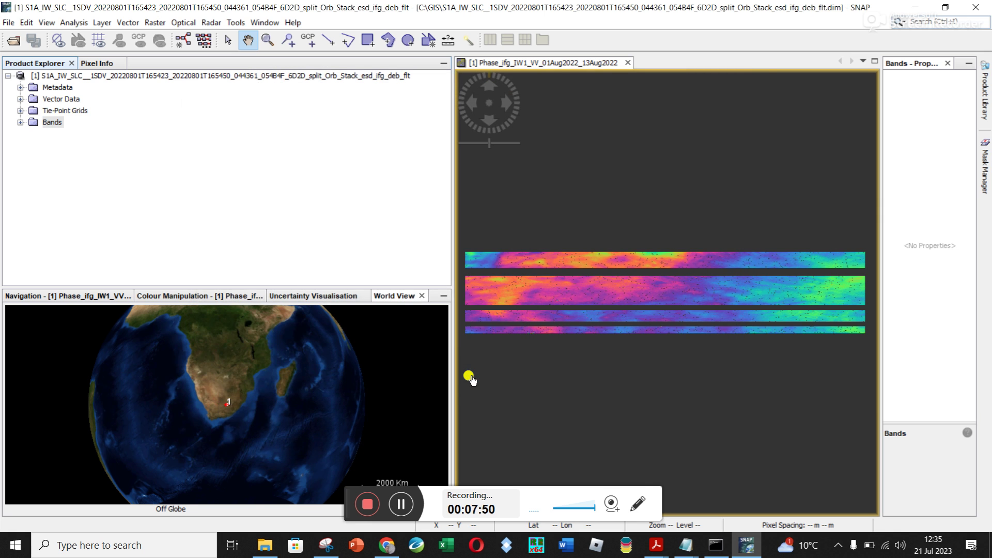
# Step: Switch to File Explorer and move all six exported snaphu files from the esd_ifg_deb_flt subfolder up into the esd_ifg_deb_flt_UNWRAPPED folder
pyautogui.click(261, 552)
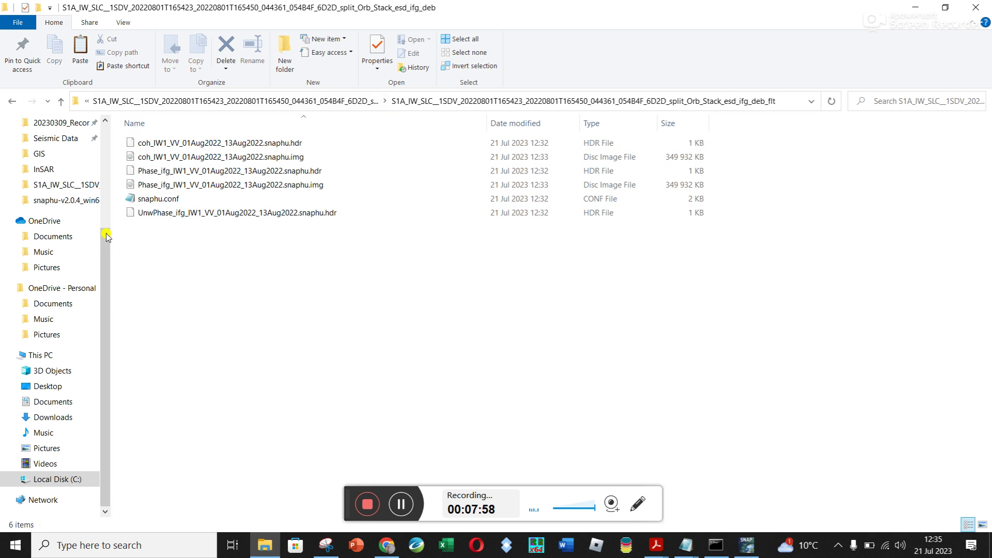
pyautogui.click(329, 106)
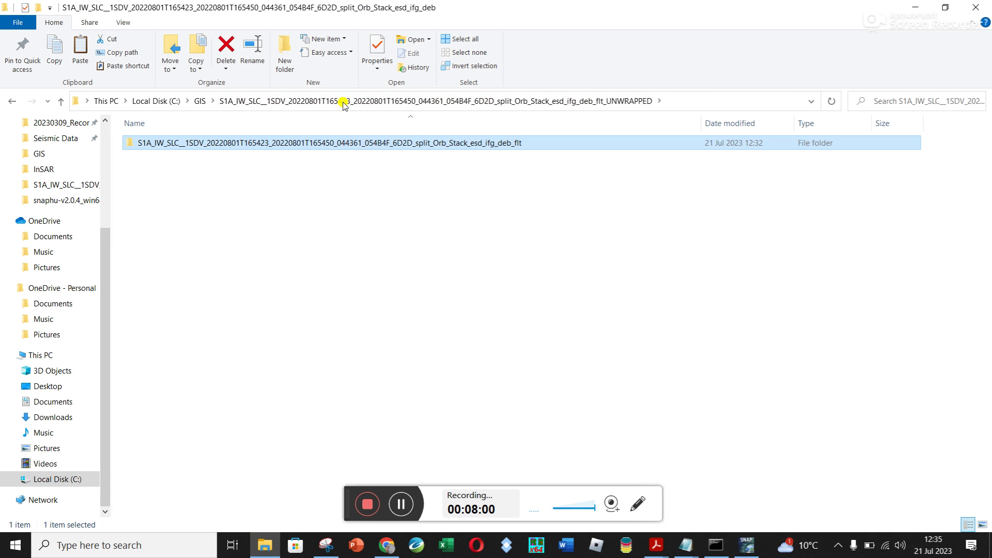
pyautogui.click(201, 103)
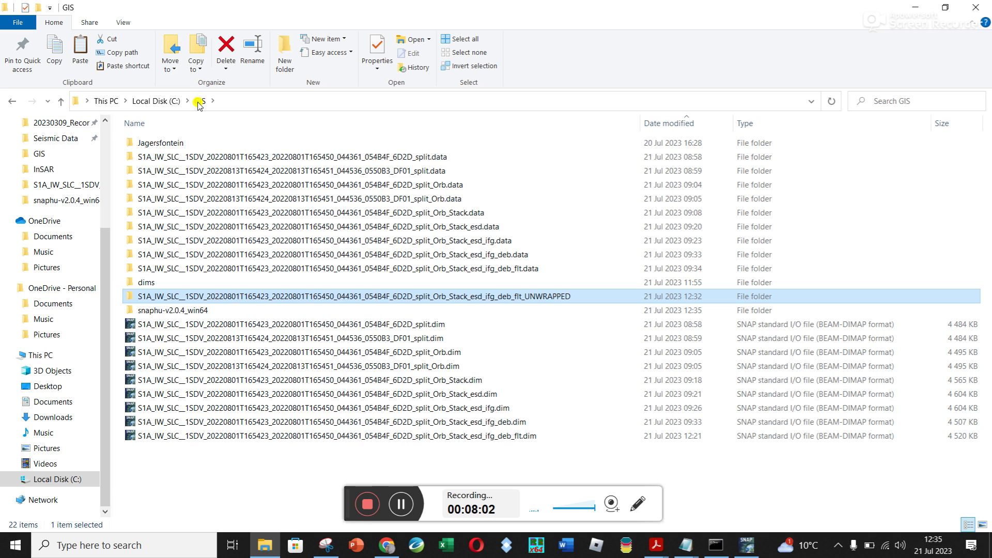
pyautogui.doubleClick(566, 299)
pyautogui.doubleClick(360, 141)
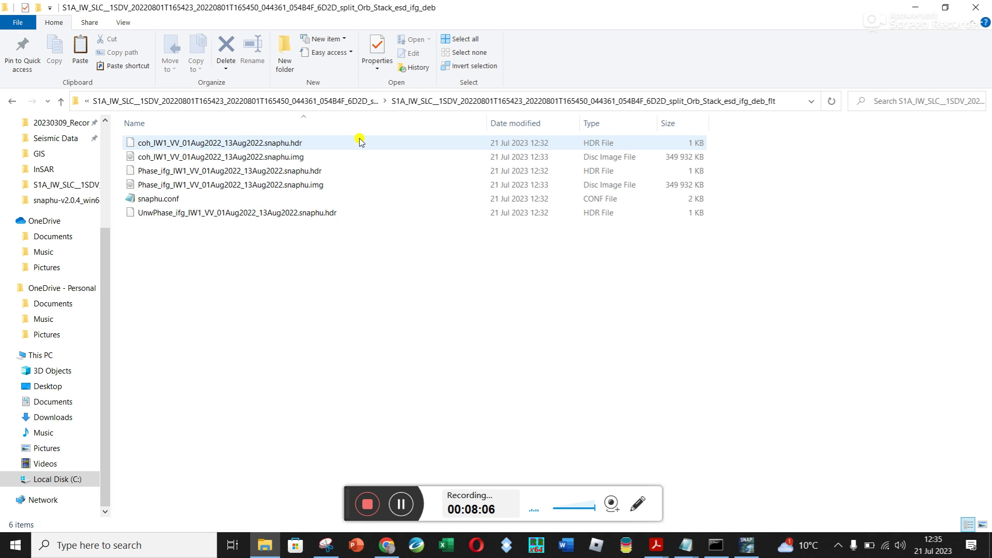
pyautogui.hotkey('ctrl', 'a')
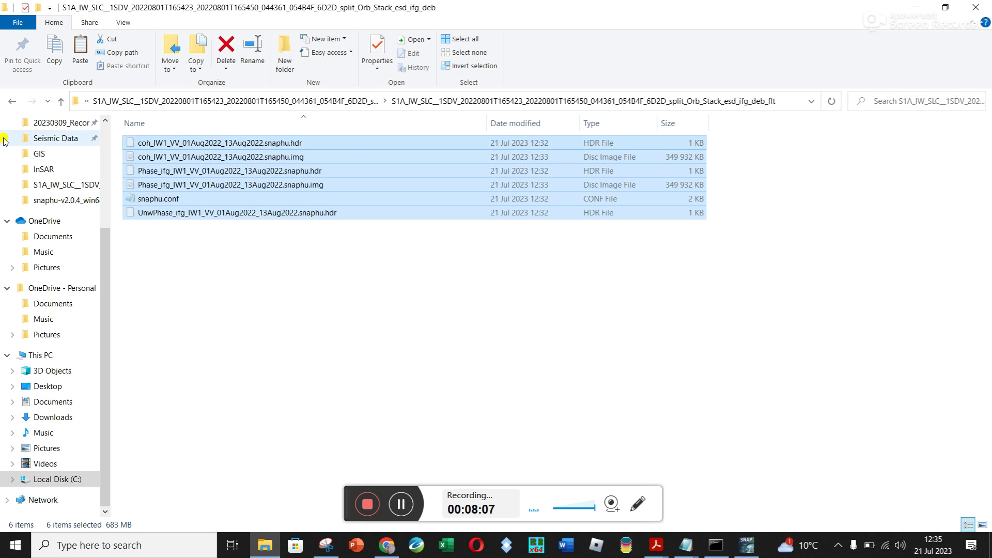
pyautogui.click(9, 102)
pyautogui.hotkey('ctrl', 'v')
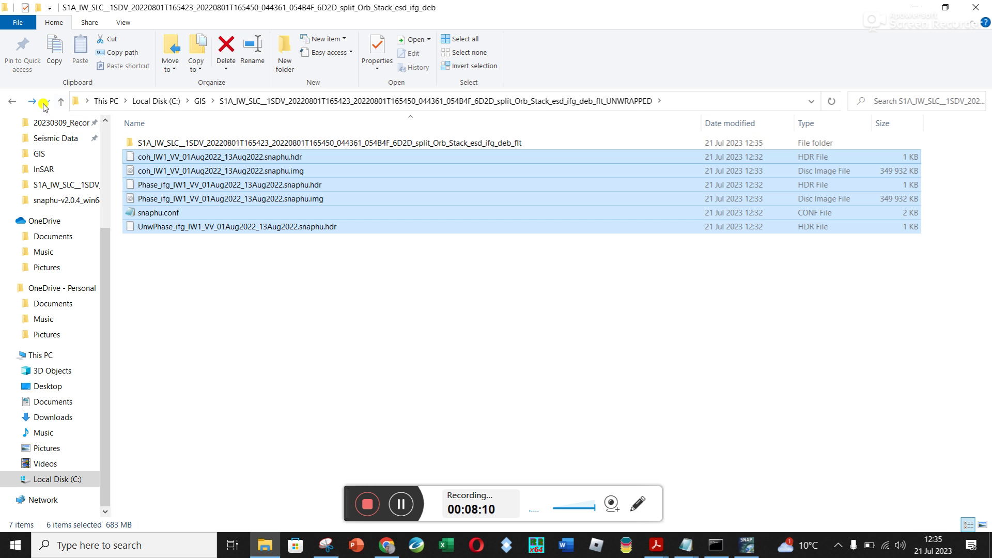
# Step: Check that the esd_ifg_deb_flt subfolder is empty and delete it from the UNWRAPPED folder
pyautogui.doubleClick(184, 143)
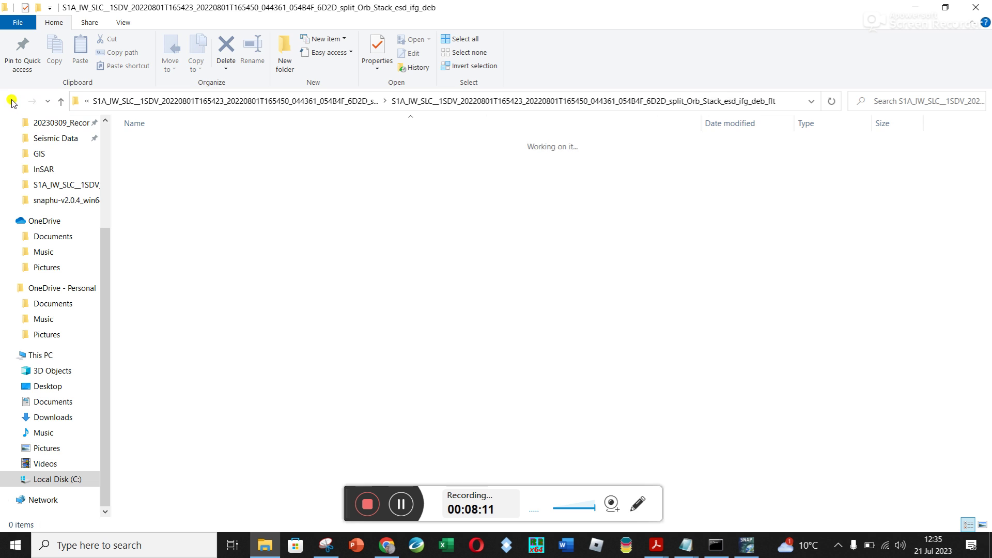
pyautogui.hotkey('alt', 'Left')
pyautogui.press('Delete')
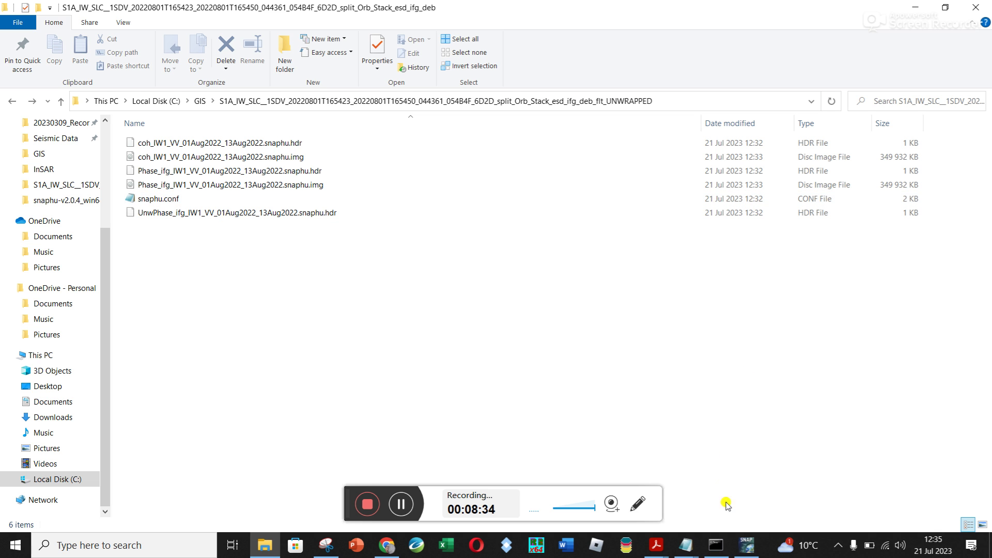
# Step: Check the progress of the running snaphu process in Command Prompt and return to File Explorer
pyautogui.click(716, 546)
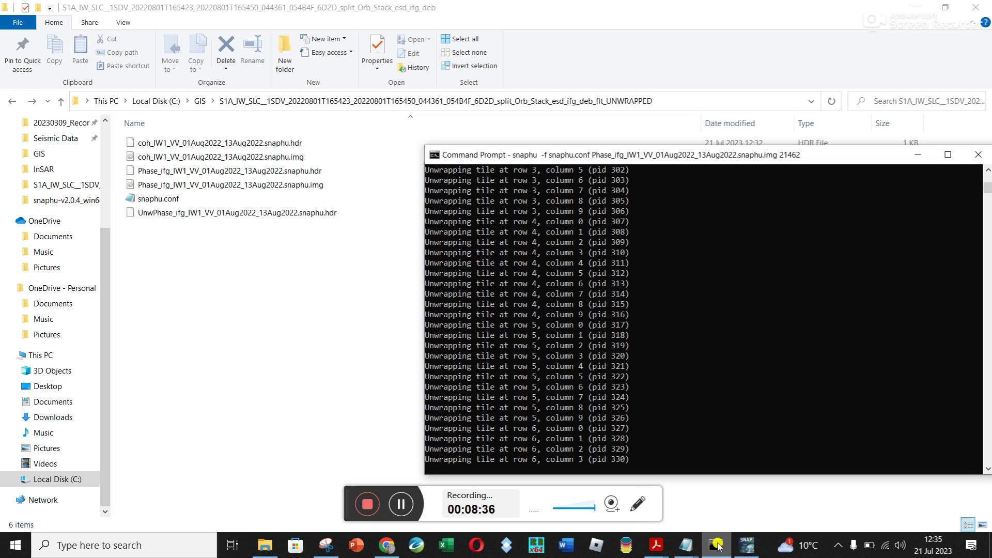
pyautogui.scroll(-2, 617, 295)
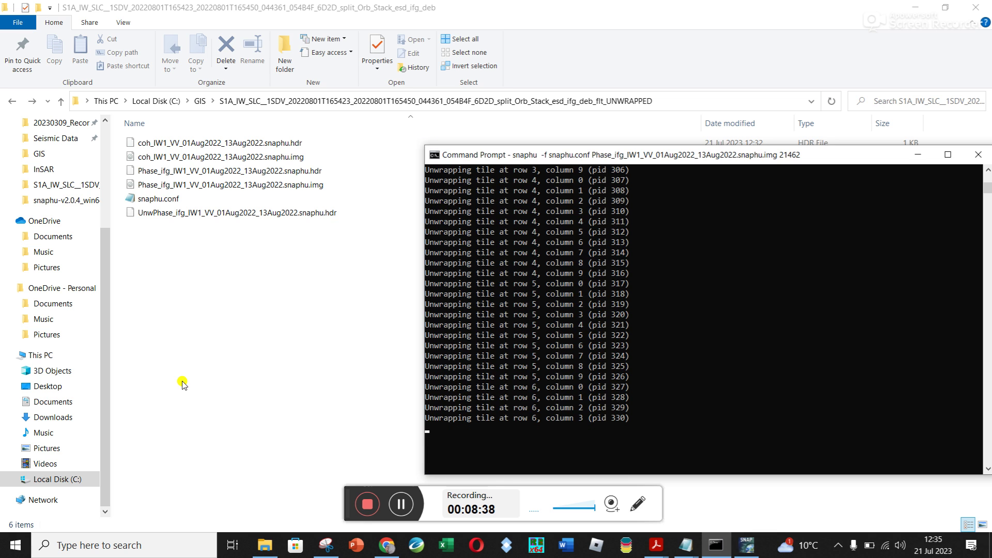
pyautogui.click(170, 380)
# Step: Copy msys-2.0.dll and snaphu.exe from the bin folder of C:\GIS\snaphu-v2.0.4_win64 into the esd_ifg_deb_flt_UNWRAPPED folder
pyautogui.click(201, 101)
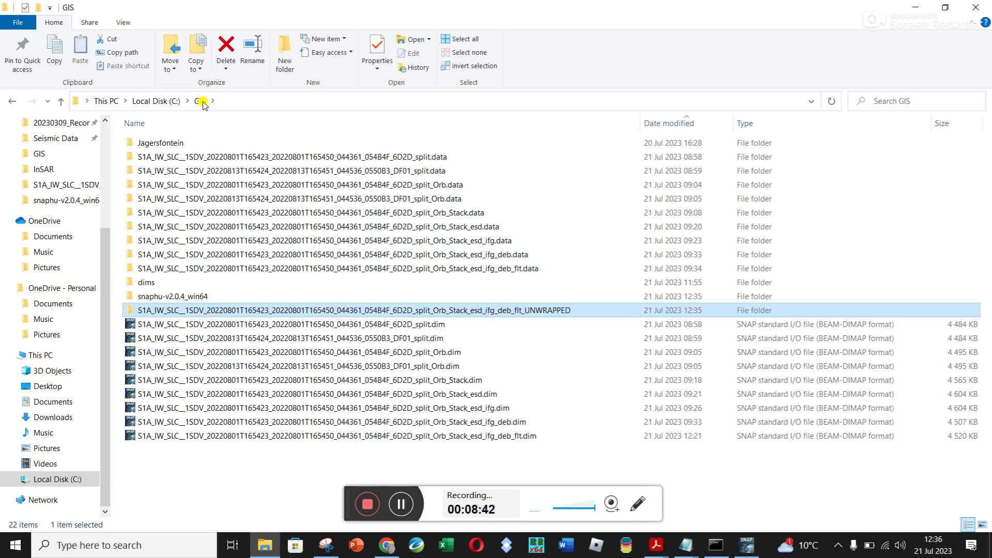
pyautogui.click(199, 298)
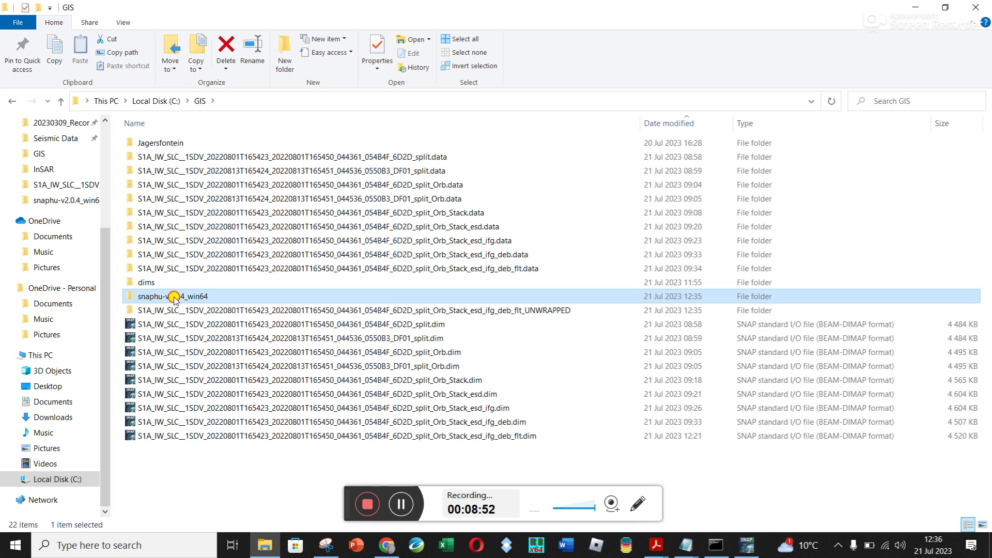
pyautogui.doubleClick(174, 298)
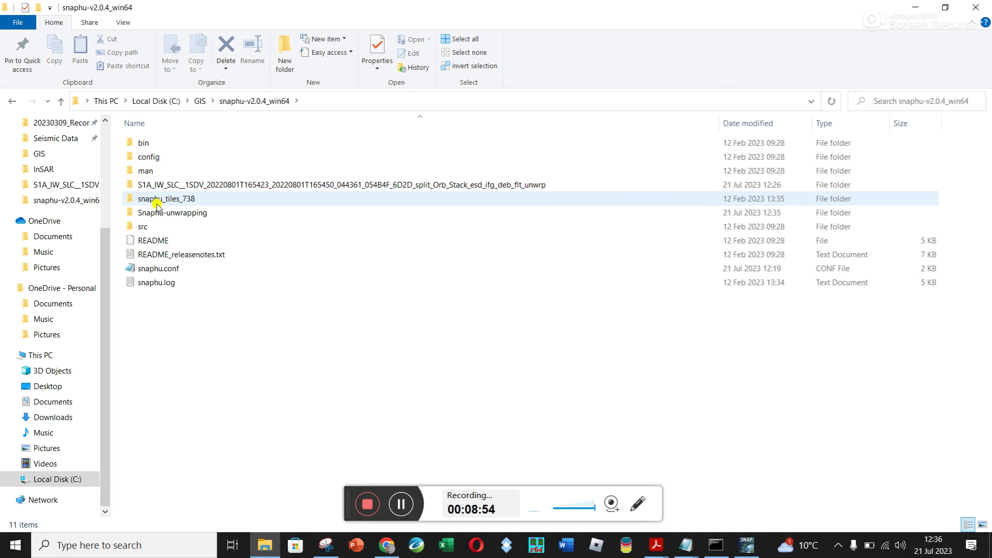
pyautogui.doubleClick(145, 143)
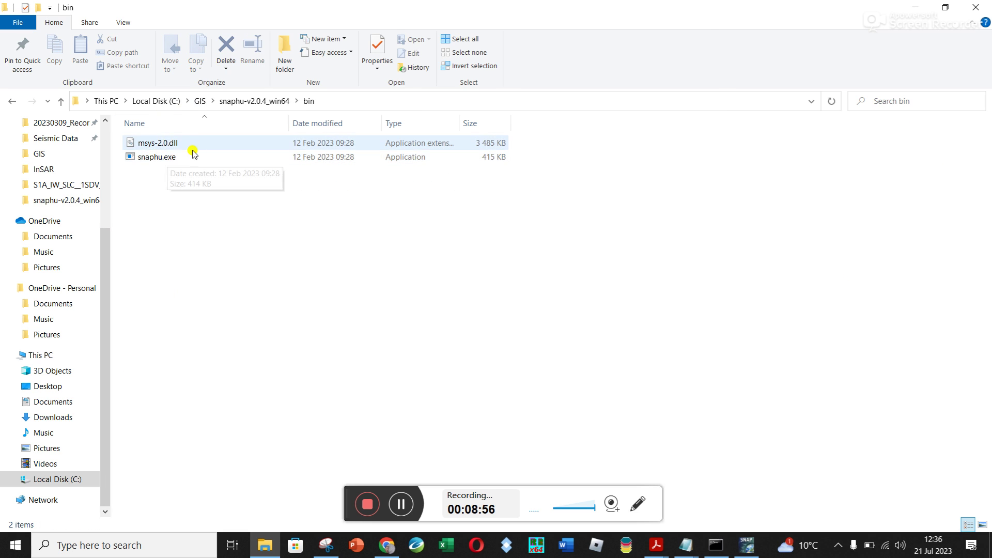
pyautogui.click(248, 103)
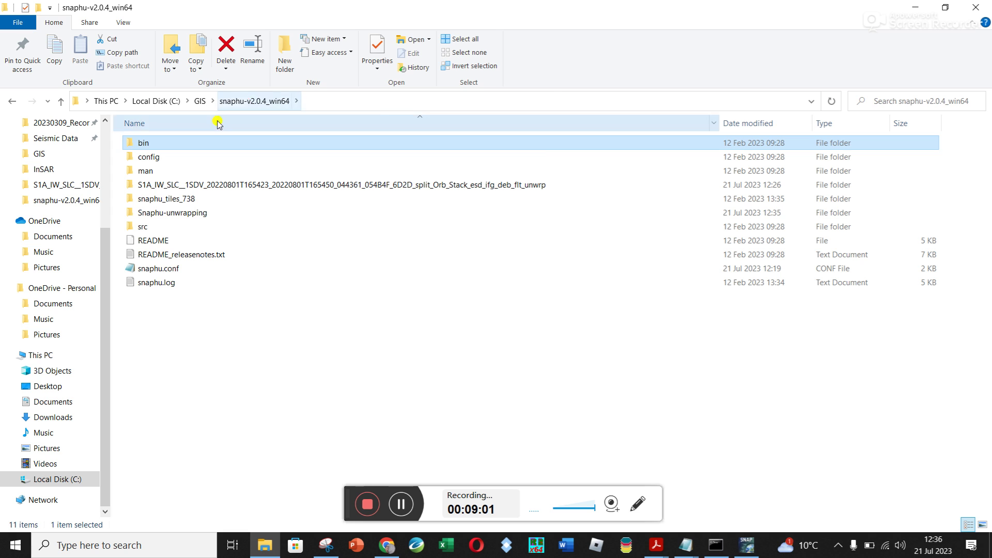
pyautogui.doubleClick(142, 143)
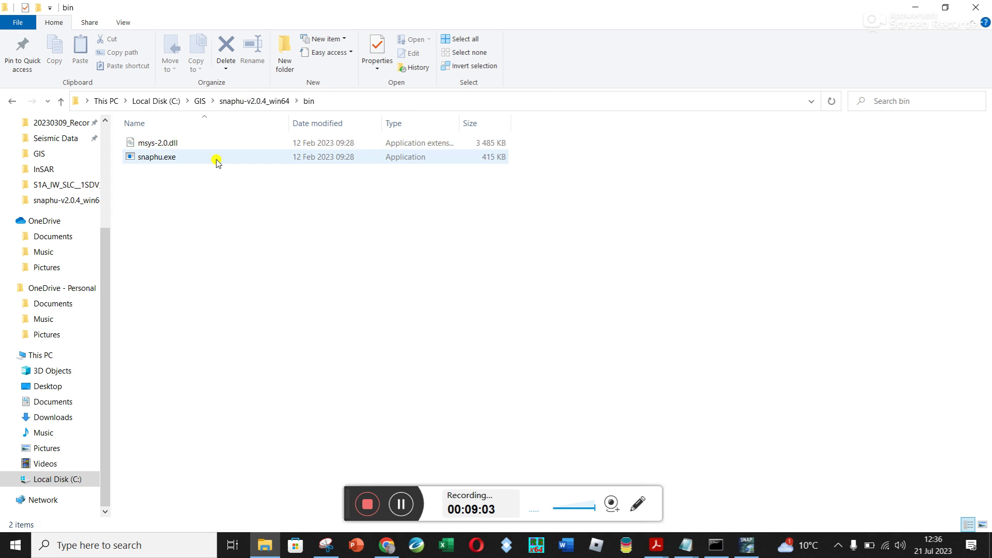
pyautogui.hotkey('ctrl', 'a')
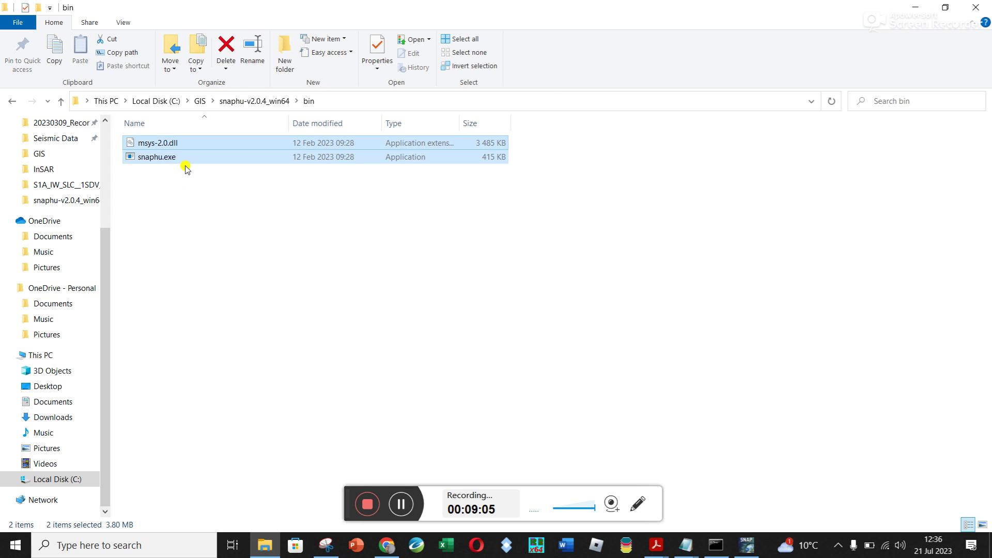
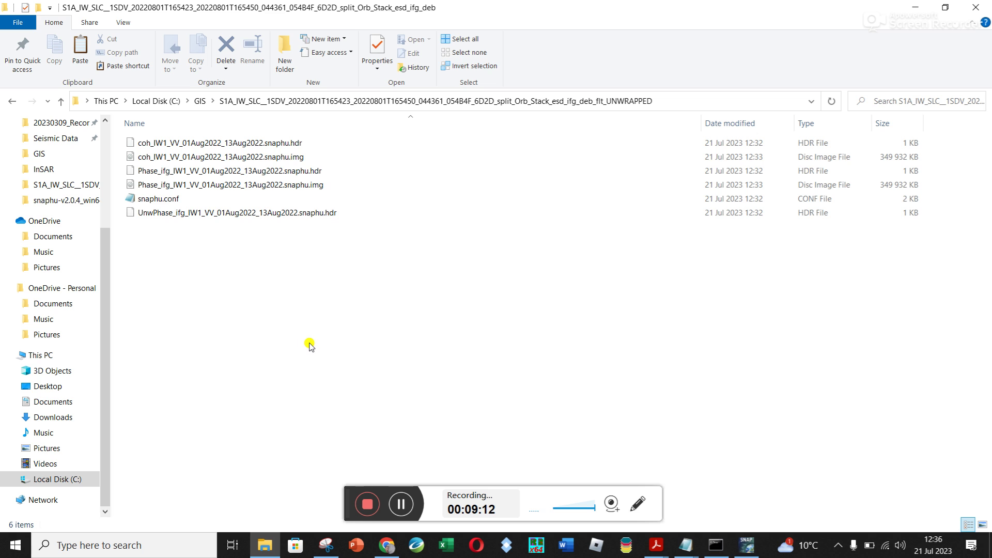
pyautogui.hotkey('ctrl', 'v')
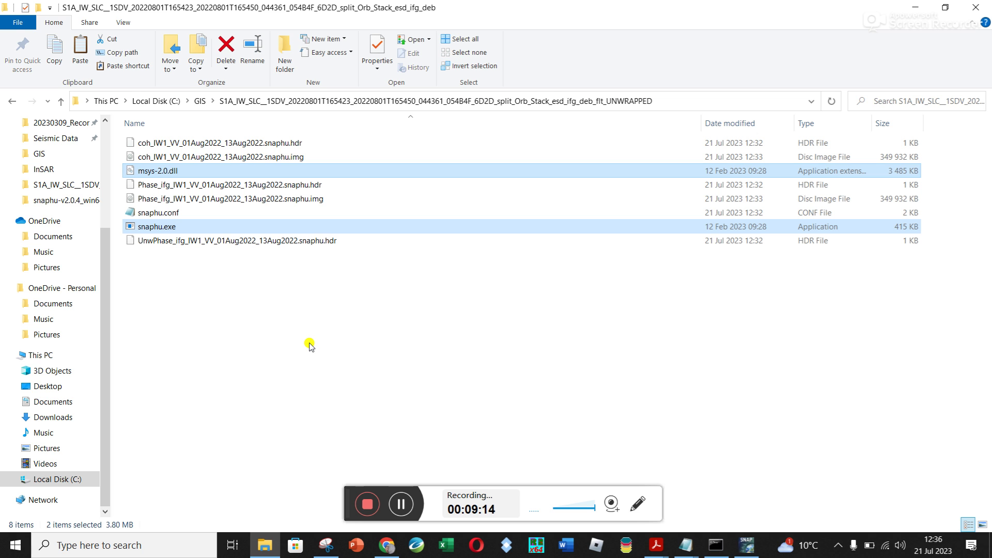
pyautogui.click(249, 306)
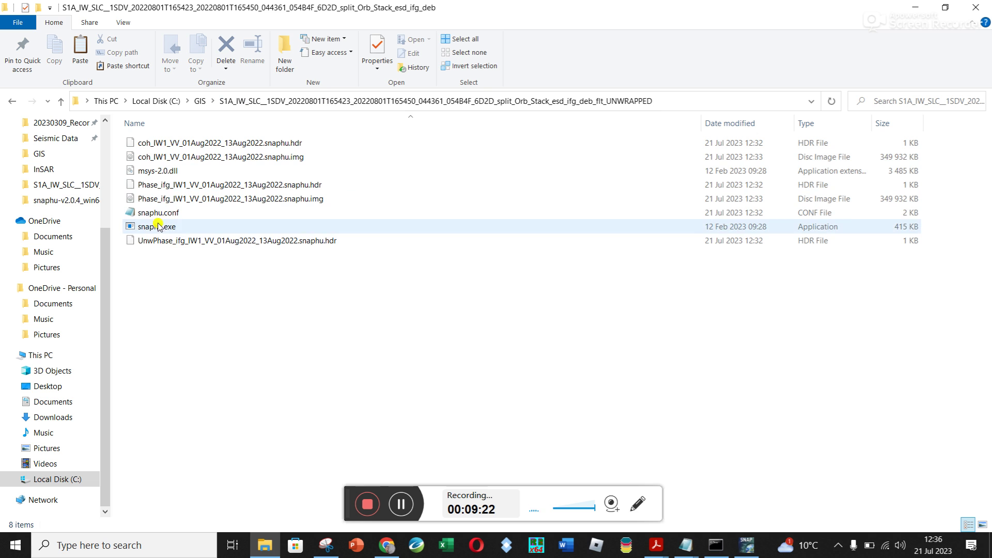
# Step: Open snaphu.conf from the UNWRAPPED folder in Notepad and highlight its command to call snaphu
pyautogui.doubleClick(170, 214)
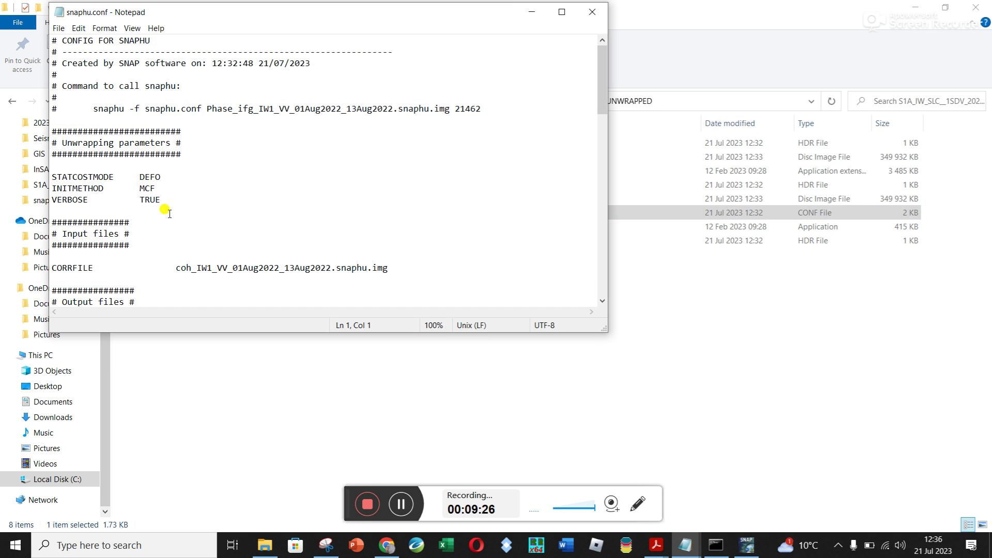
pyautogui.moveTo(89, 108); pyautogui.dragTo(159, 117)
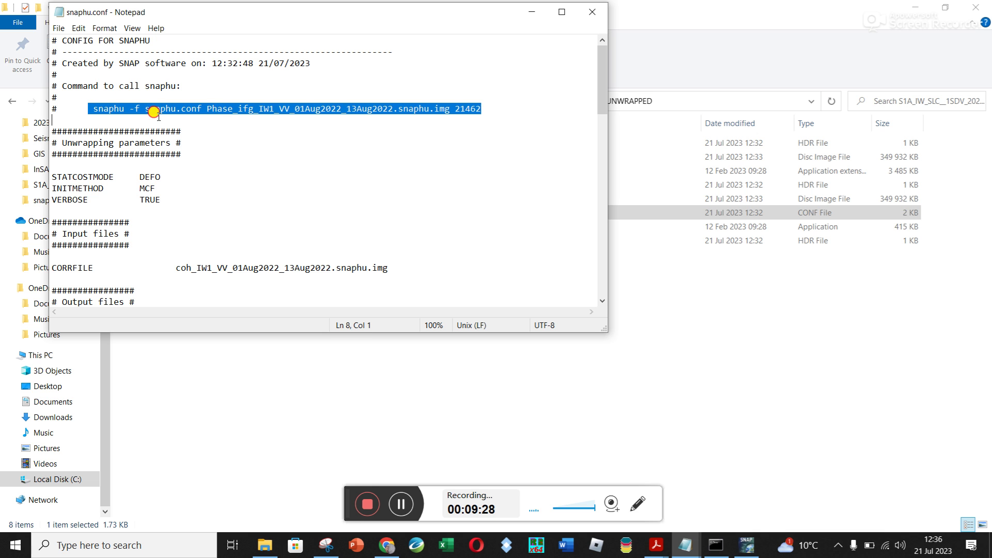
pyautogui.moveTo(89, 109); pyautogui.dragTo(486, 107)
pyautogui.moveTo(407, 21); pyautogui.dragTo(414, 282)
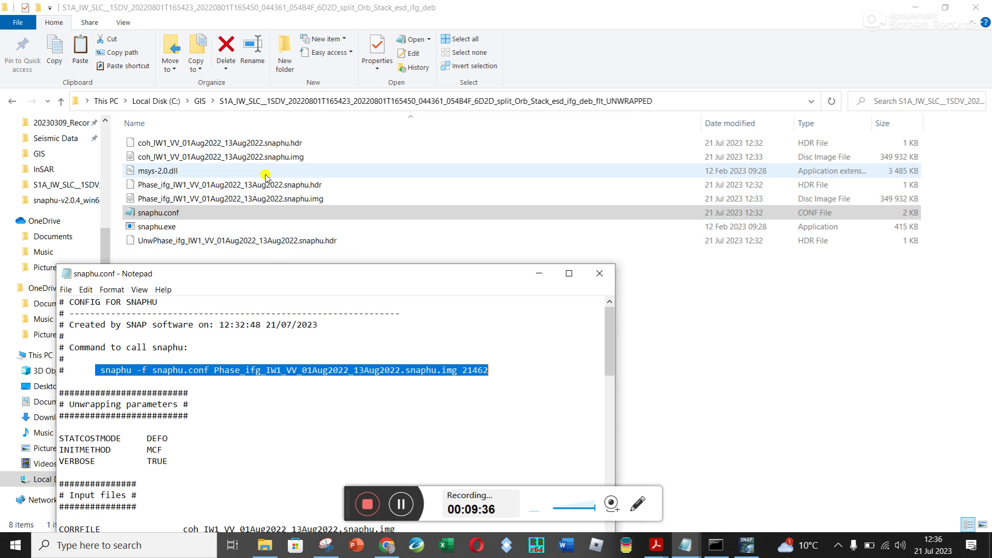
pyautogui.click(170, 217)
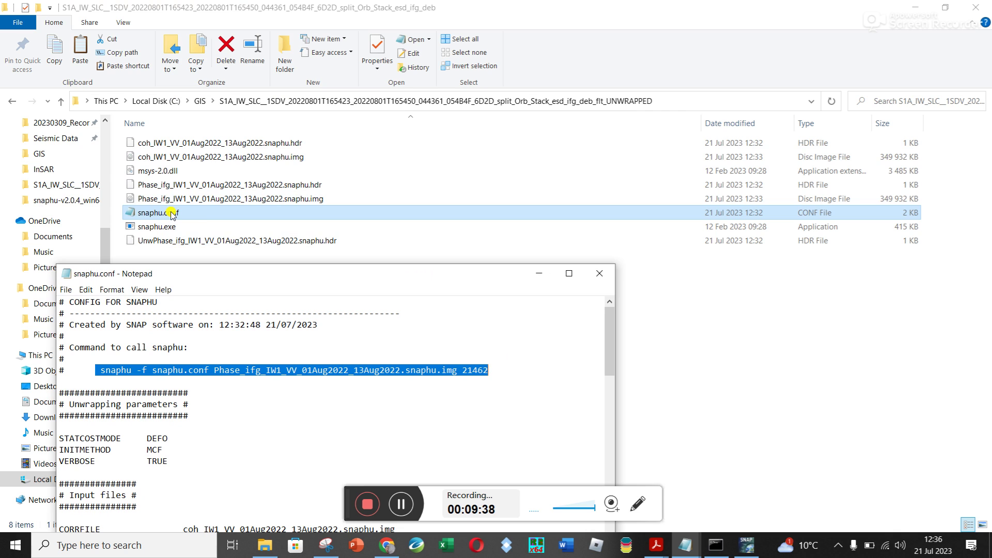
pyautogui.click(222, 371)
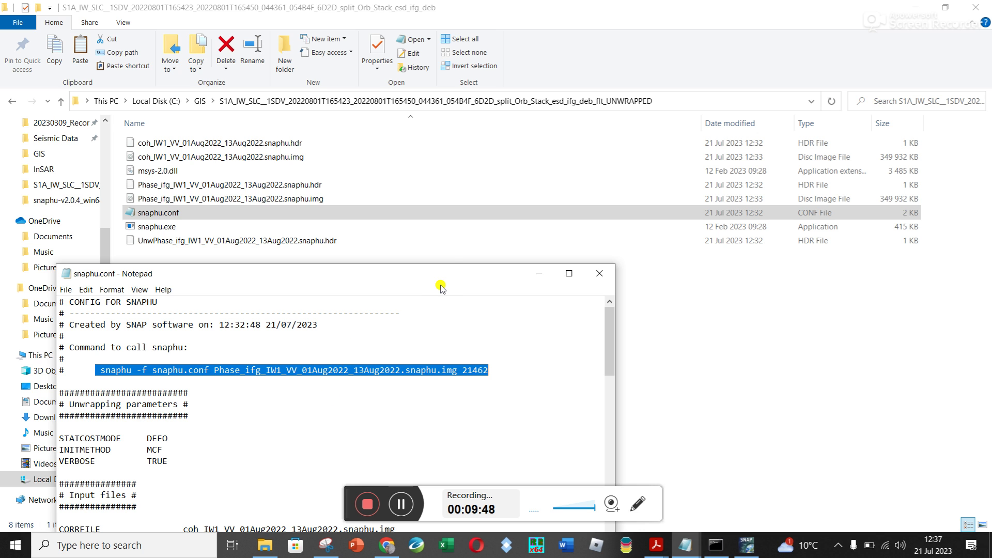
# Step: Comment out the LOGFILE line of snaphu.conf by putting a # in front of it
pyautogui.moveTo(448, 264); pyautogui.dragTo(450, 36)
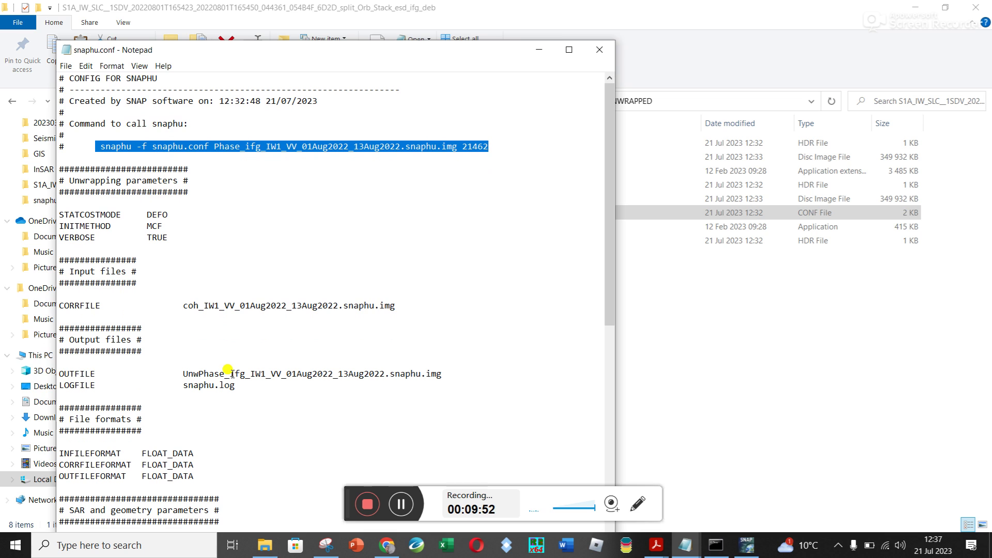
pyautogui.click(61, 385)
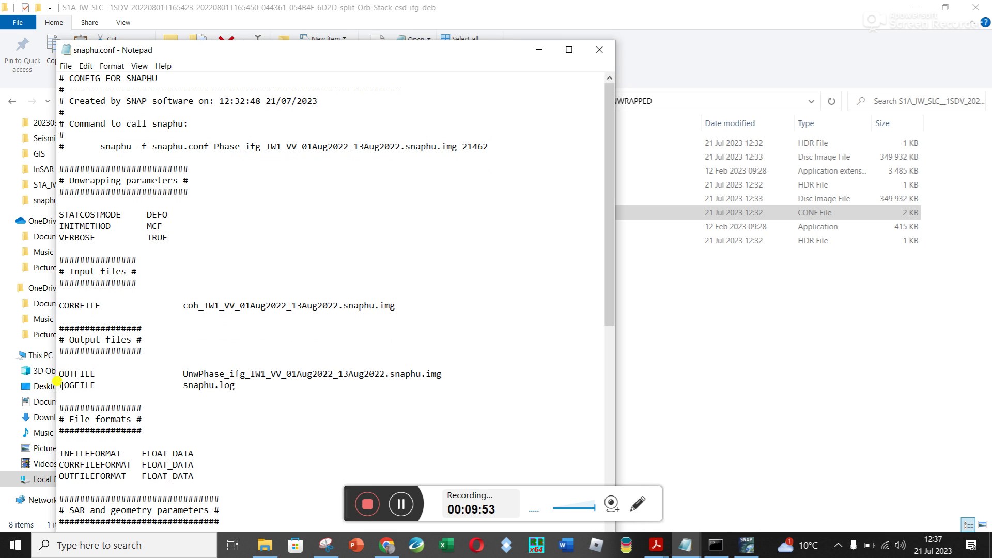
pyautogui.write('#')
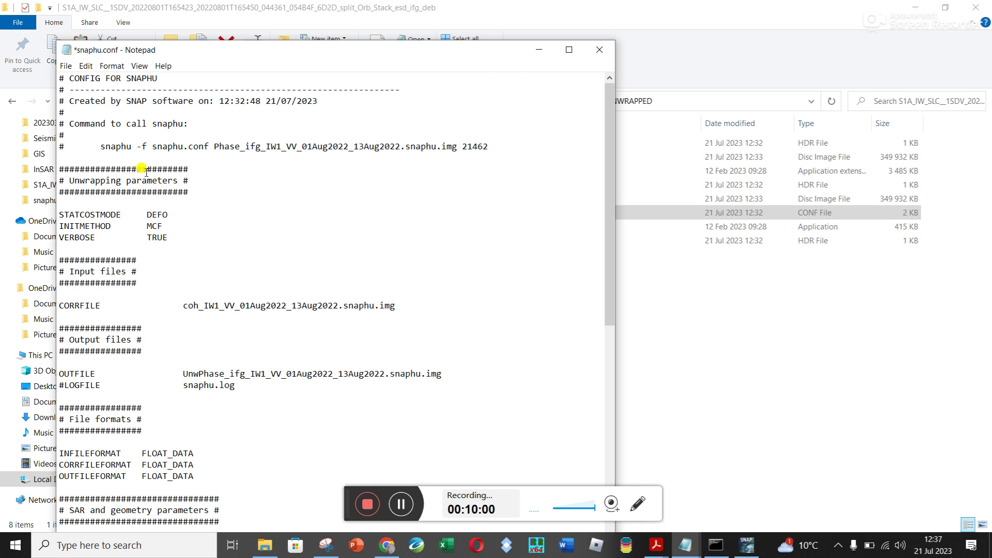
# Step: Select the full snaphu -f snaphu.conf command for the Phase_ifg image, then close snaphu.conf and save its changes
pyautogui.moveTo(100, 147); pyautogui.dragTo(494, 150)
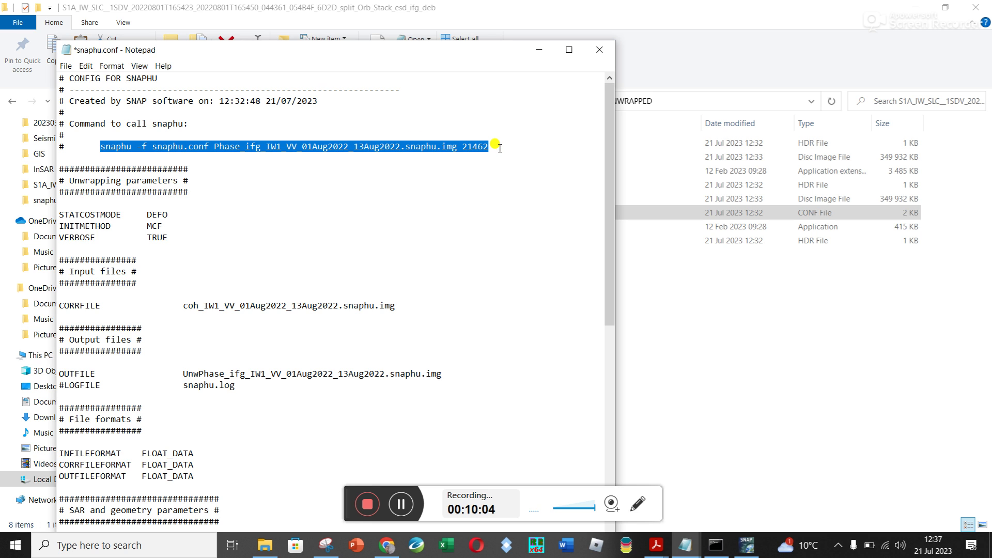
pyautogui.click(608, 53)
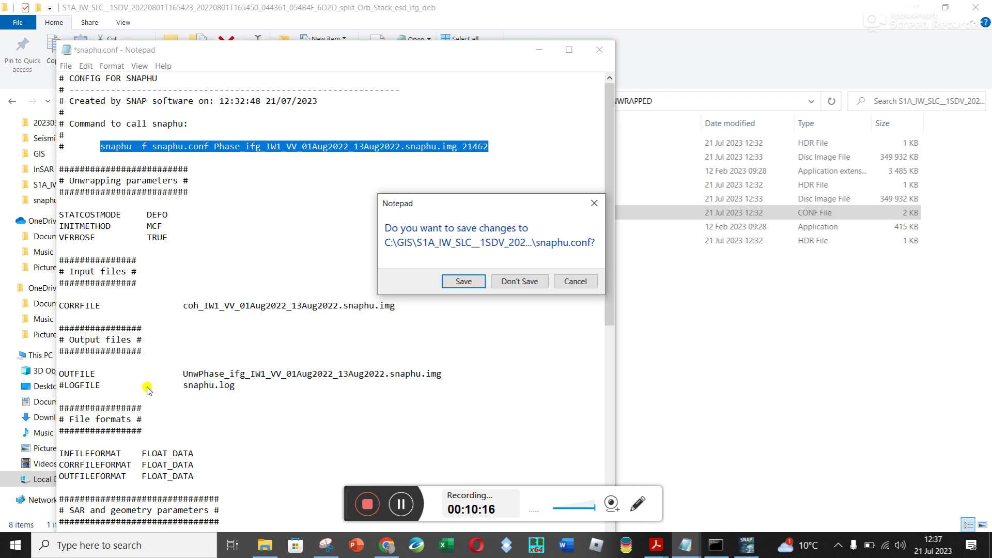
pyautogui.click(465, 282)
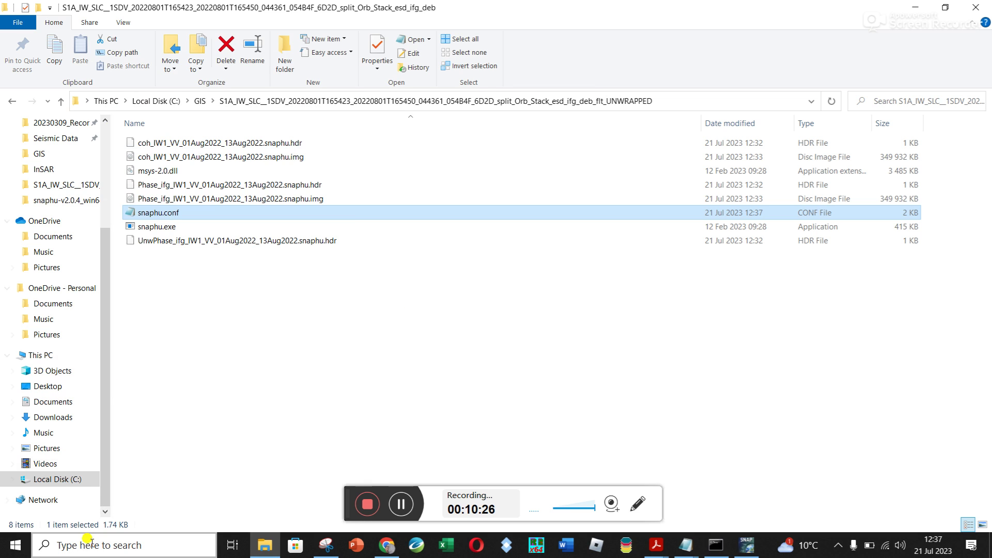
# Step: Search Windows for Command Prompt, open it, and move its window clear of the File Explorer sidebar
pyautogui.click(61, 541)
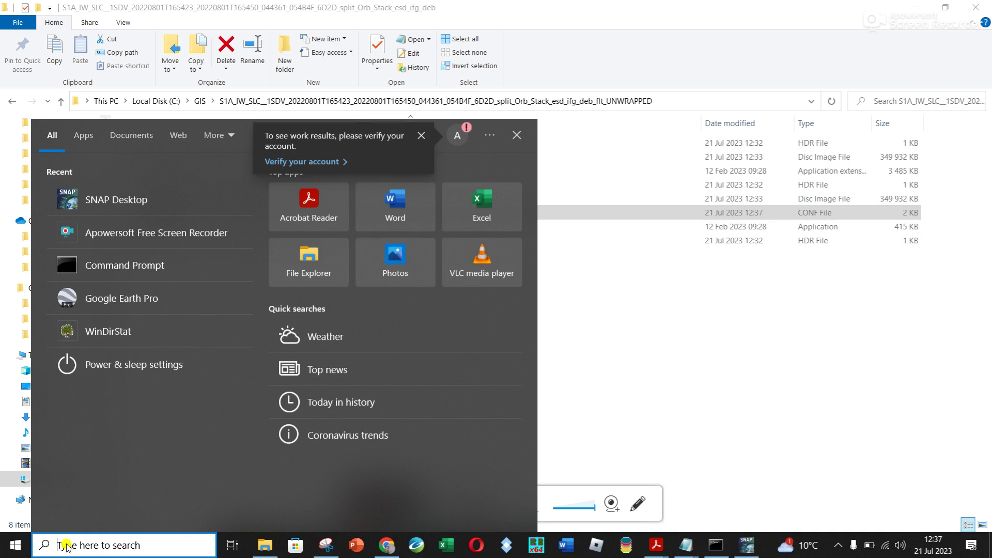
pyautogui.write('comm')
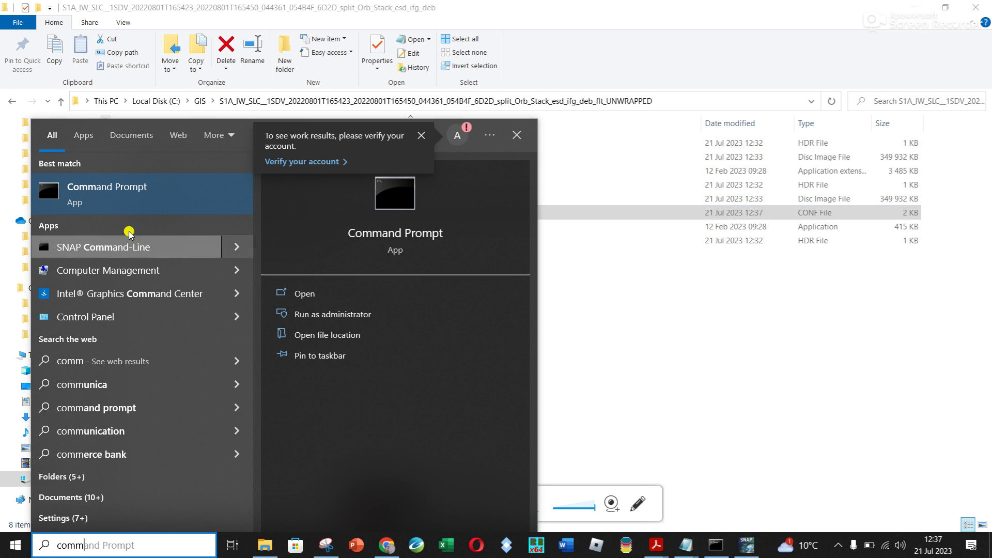
pyautogui.click(11, 552)
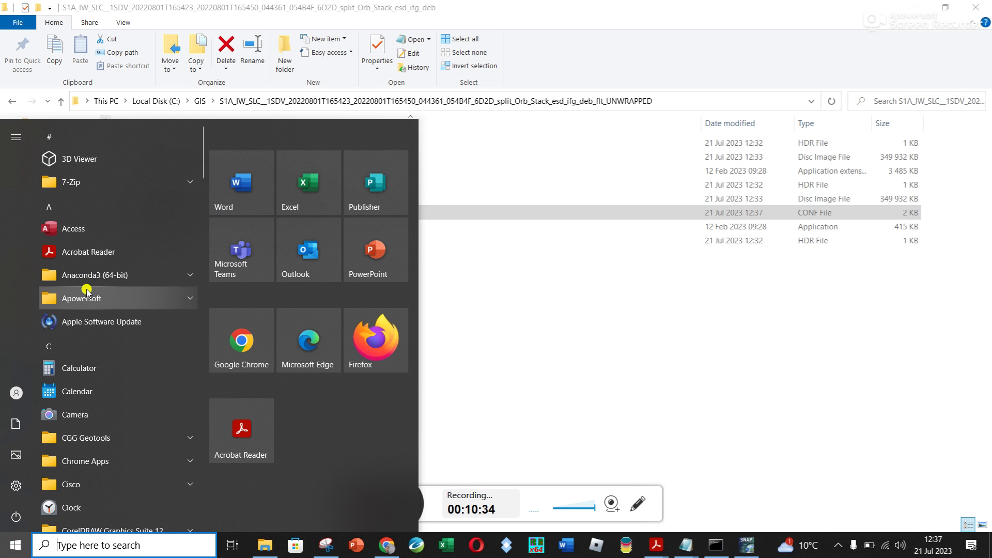
pyautogui.scroll(-2, 86, 292)
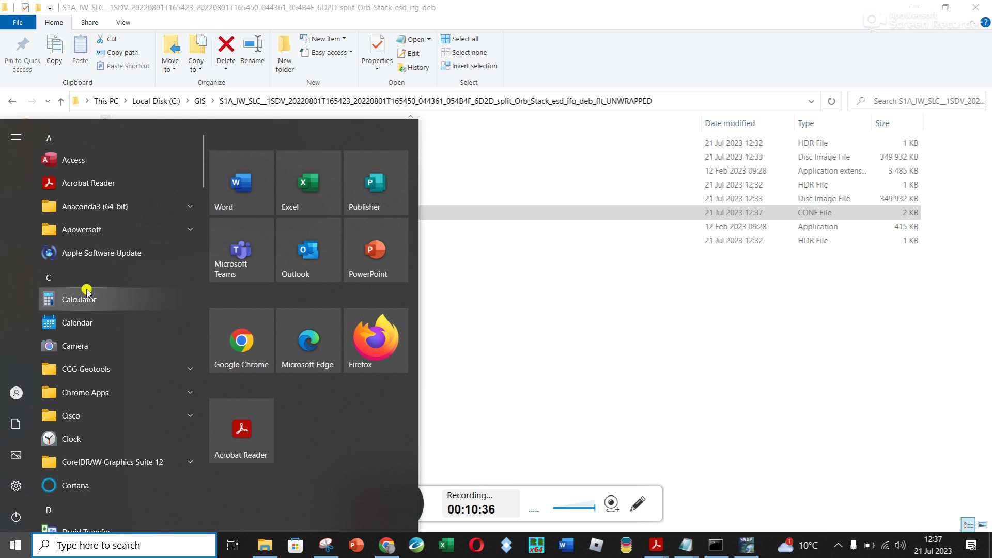
pyautogui.scroll(-5, 87, 292)
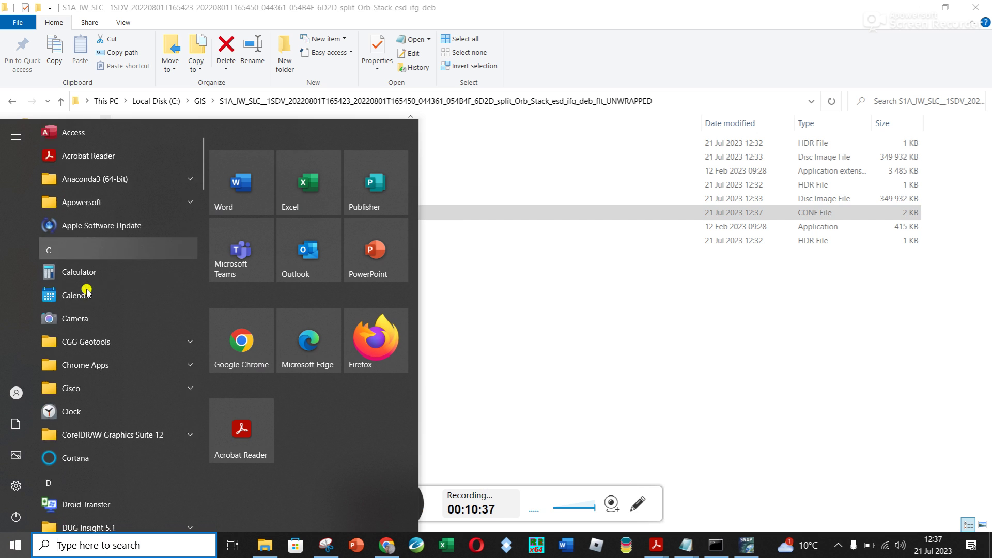
pyautogui.scroll(-5, 86, 292)
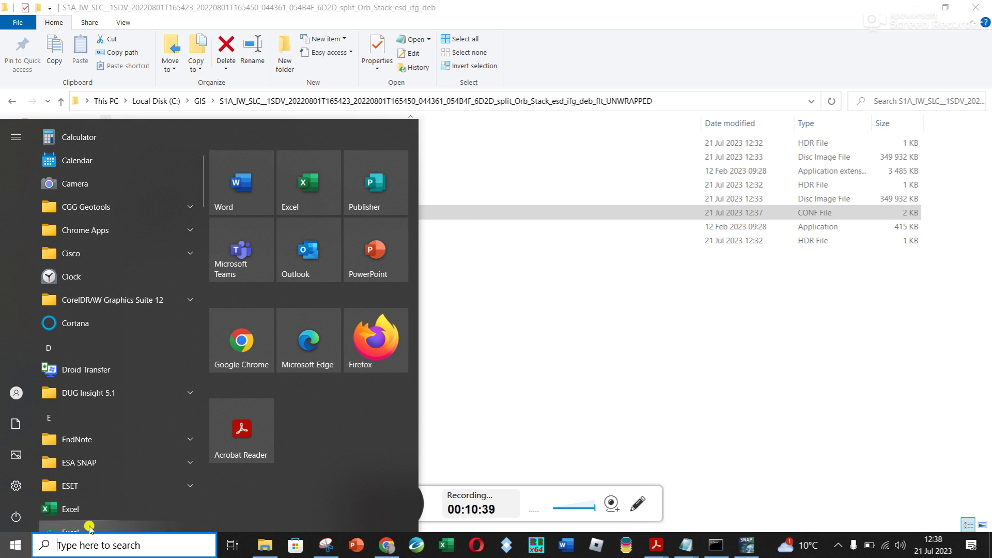
pyautogui.click(79, 541)
pyautogui.write('c')
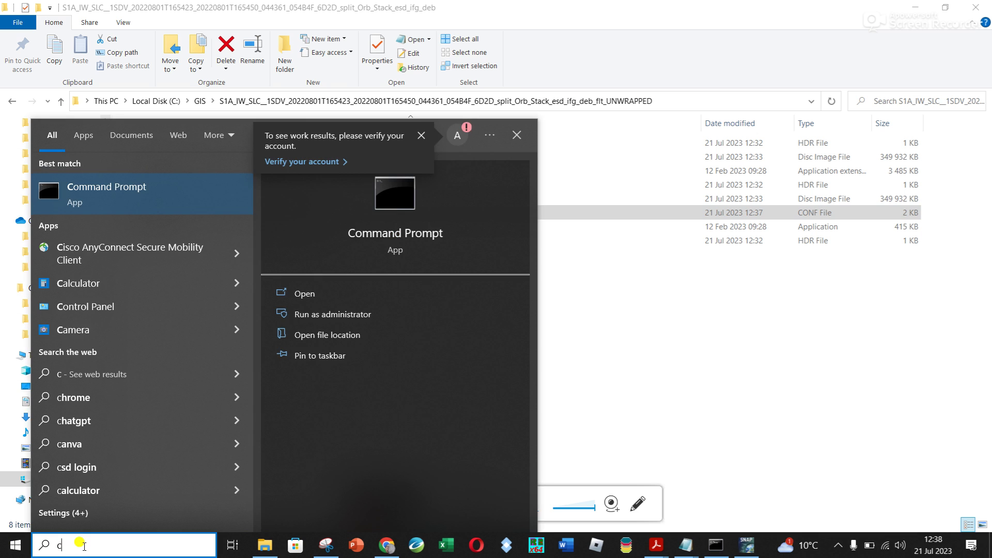
pyautogui.click(94, 197)
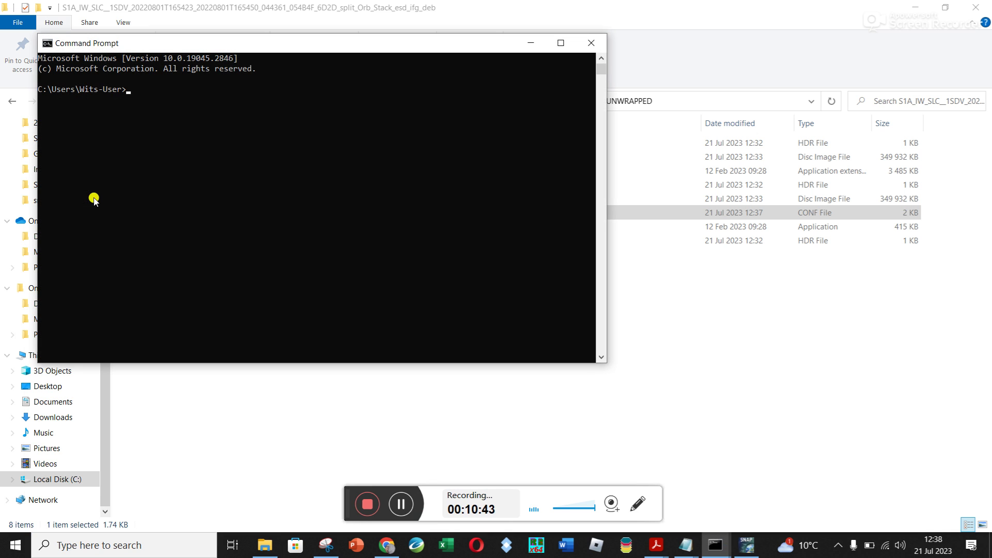
pyautogui.moveTo(290, 44); pyautogui.dragTo(480, 187)
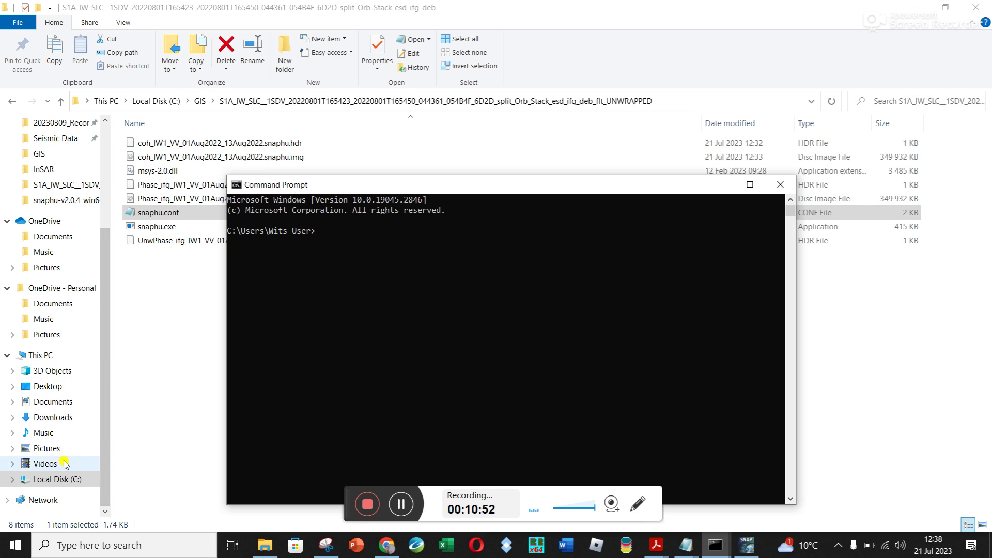
# Step: In File Explorer, view the current user's folder under C:\Users, then return to drive C and open the GIS folder
pyautogui.click(47, 480)
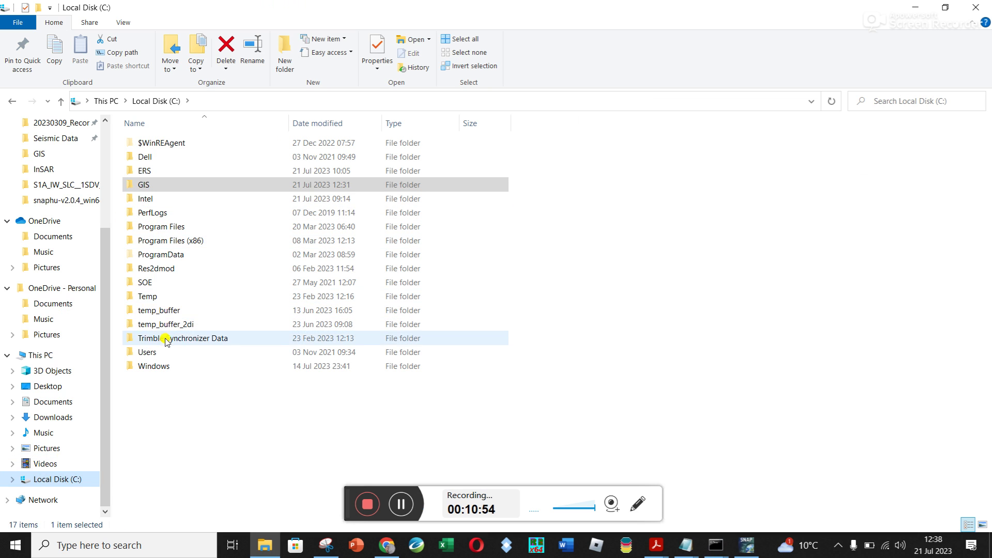
pyautogui.click(151, 352)
pyautogui.doubleClick(151, 353)
pyautogui.doubleClick(152, 186)
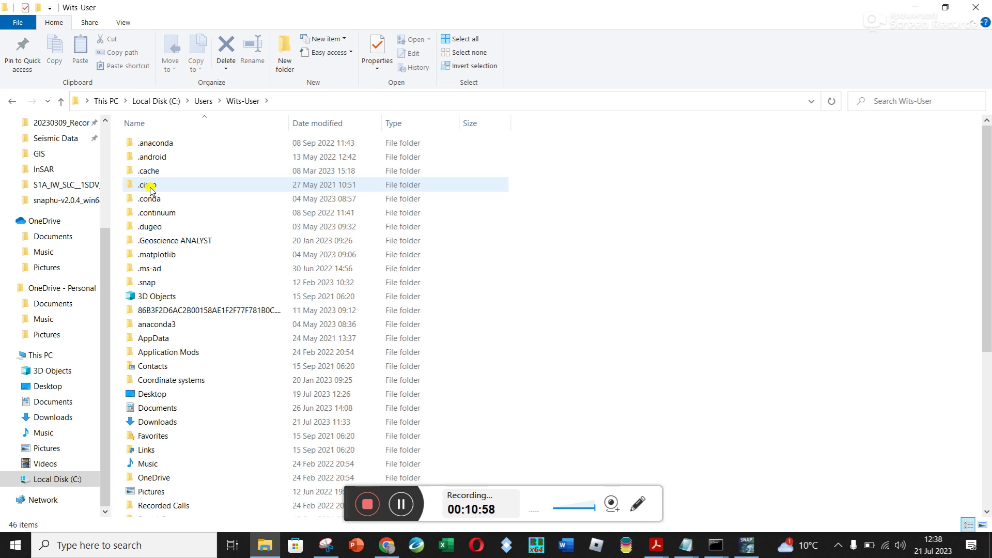
pyautogui.click(177, 106)
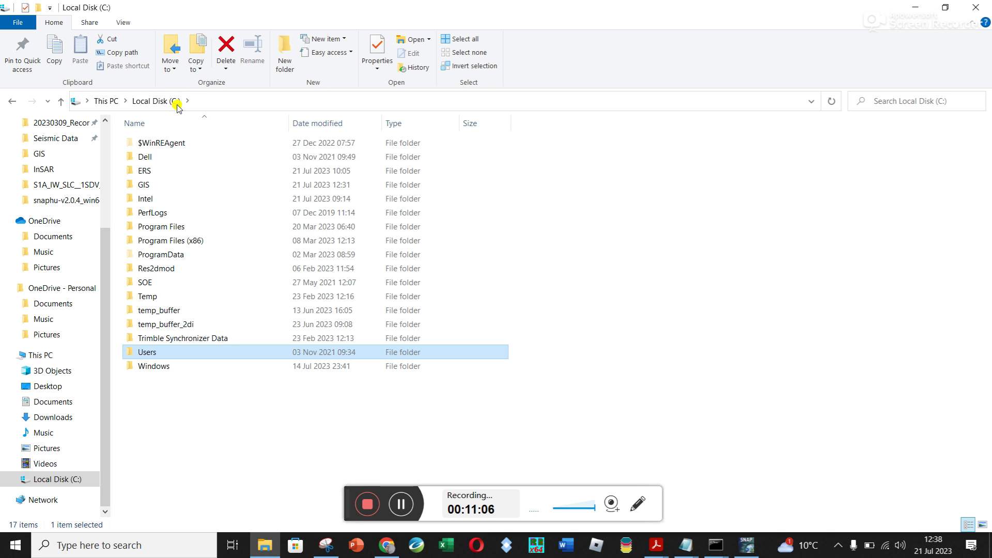
pyautogui.doubleClick(149, 186)
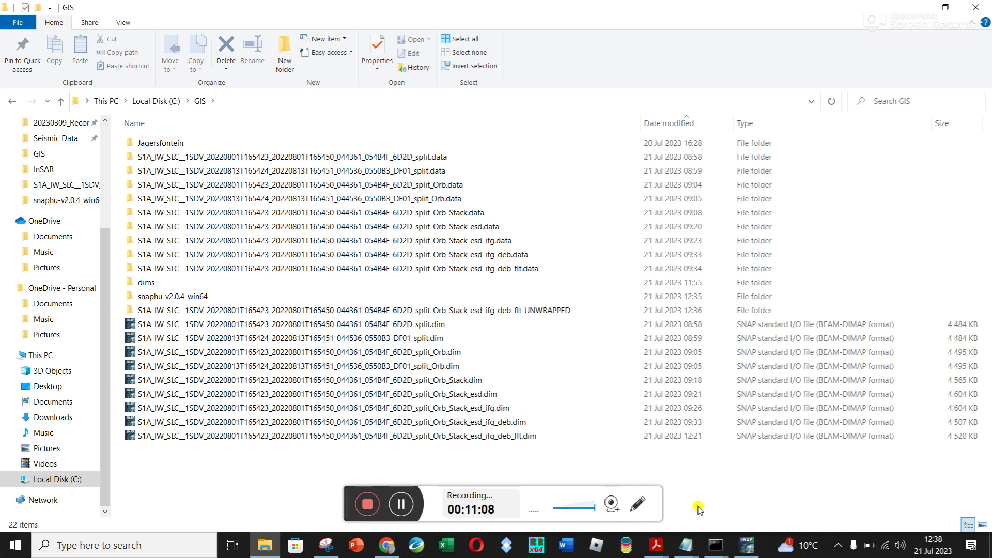
# Step: Switch to Command Prompt and go up two directory levels to C:\ with cd .
pyautogui.moveTo(721, 552)
pyautogui.click(760, 472)
pyautogui.click(394, 231)
pyautogui.write('cd ..')
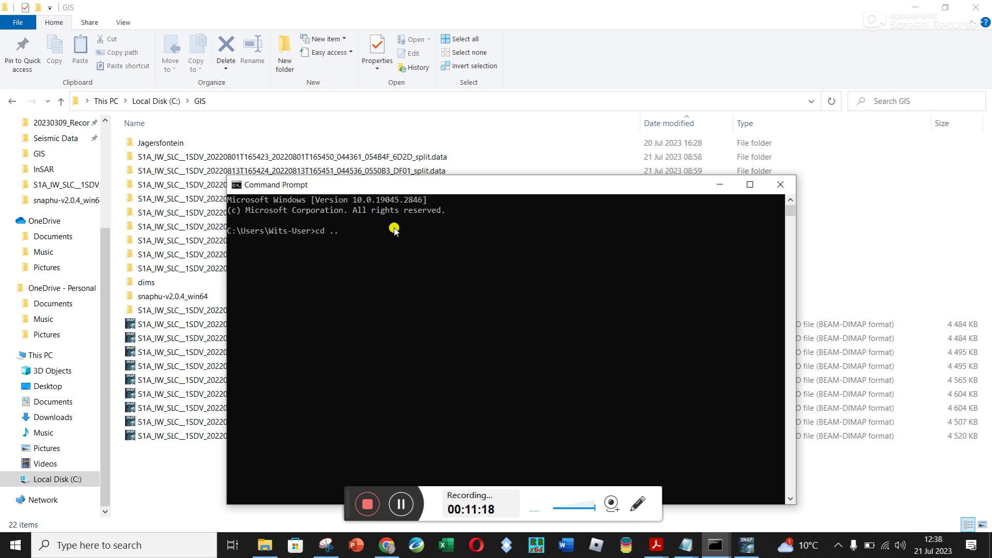
pyautogui.press('Return')
pyautogui.press('Return')
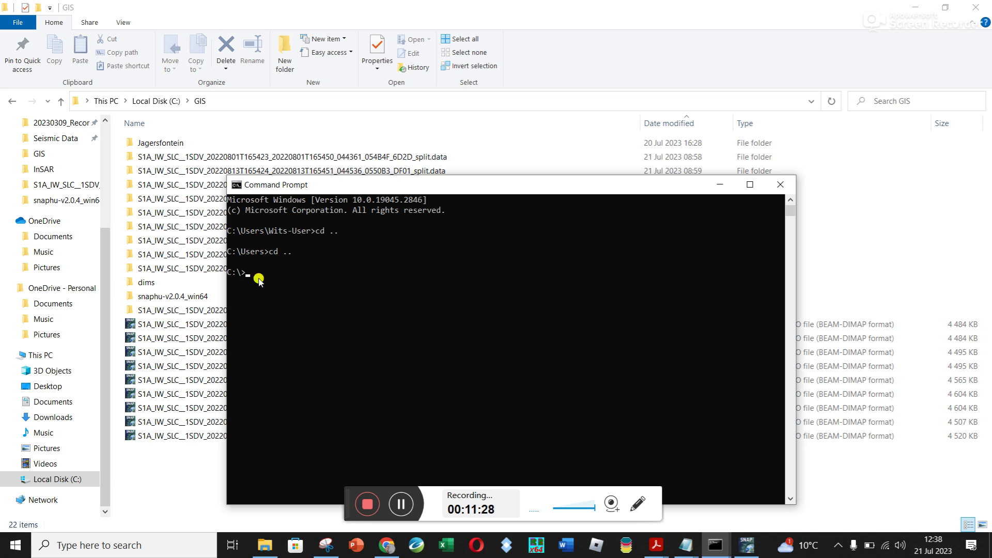
# Step: List the contents of C:\ with the dir command
pyautogui.click(259, 312)
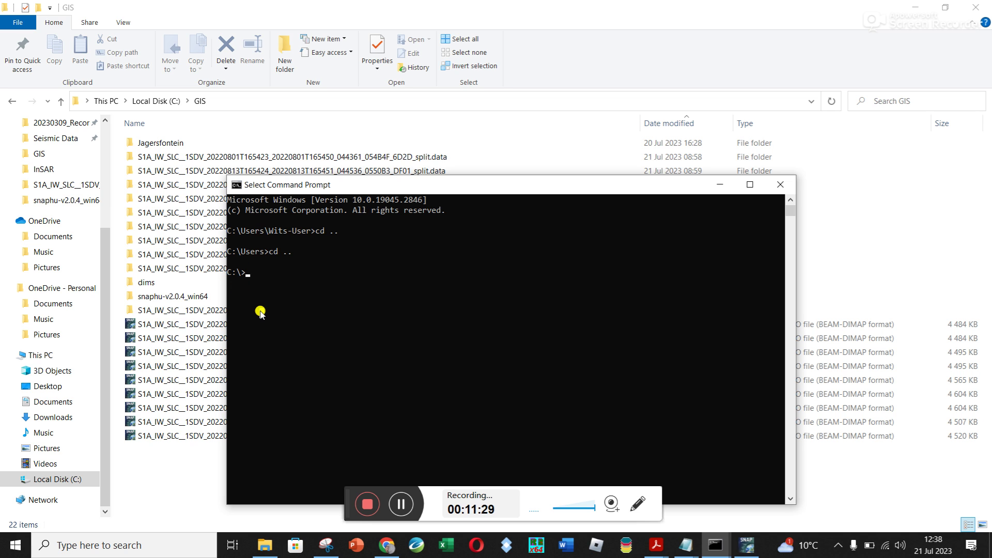
pyautogui.write('d')
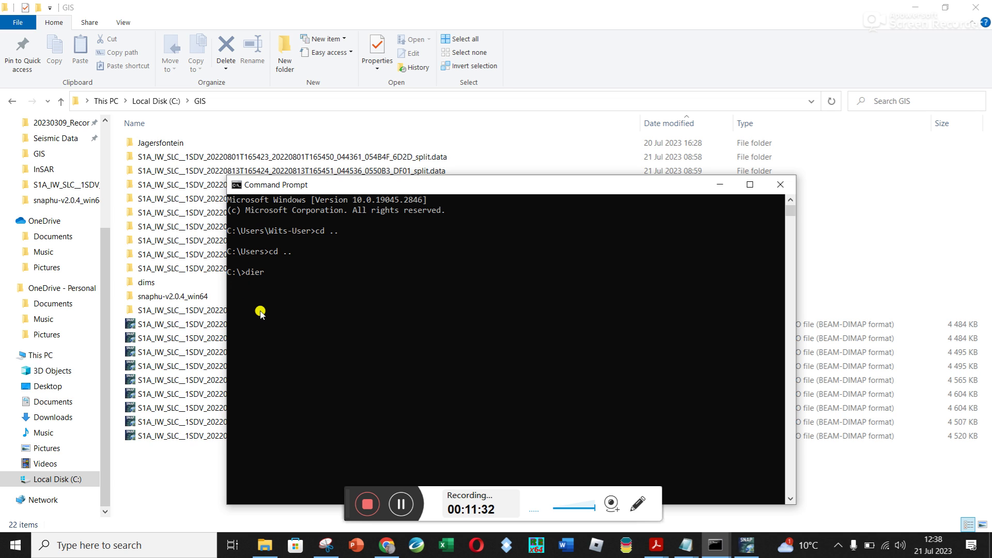
pyautogui.write('ir')
pyautogui.press('Return')
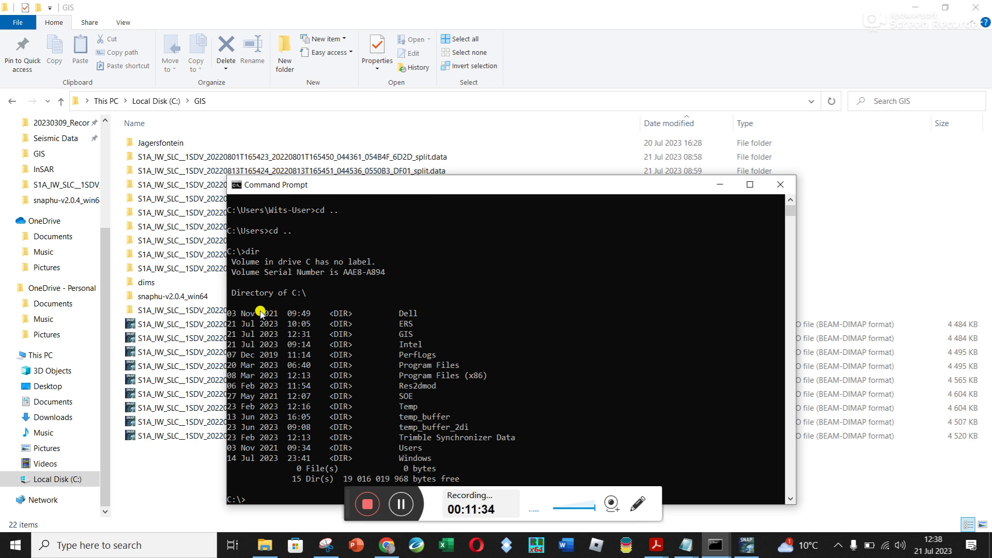
# Step: Change into the GIS directory with cd GIS and list its contents with dir
pyautogui.moveTo(548, 184); pyautogui.dragTo(524, 102)
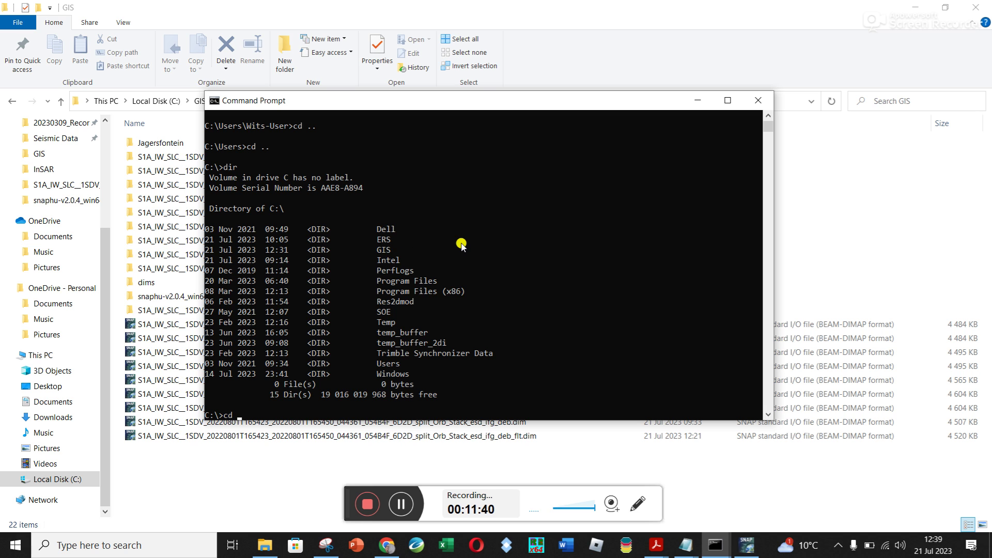
pyautogui.press('Return')
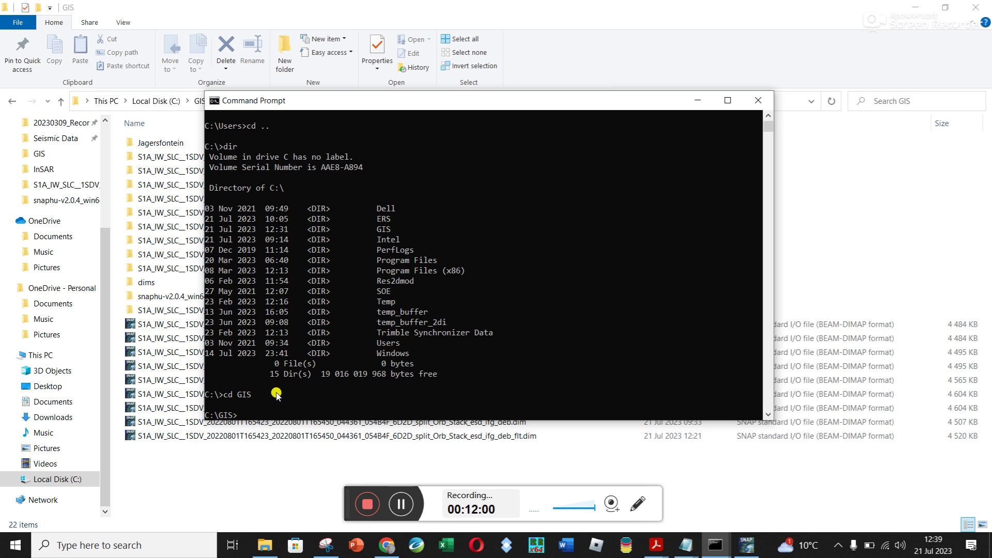
pyautogui.write('dir')
pyautogui.press('Return')
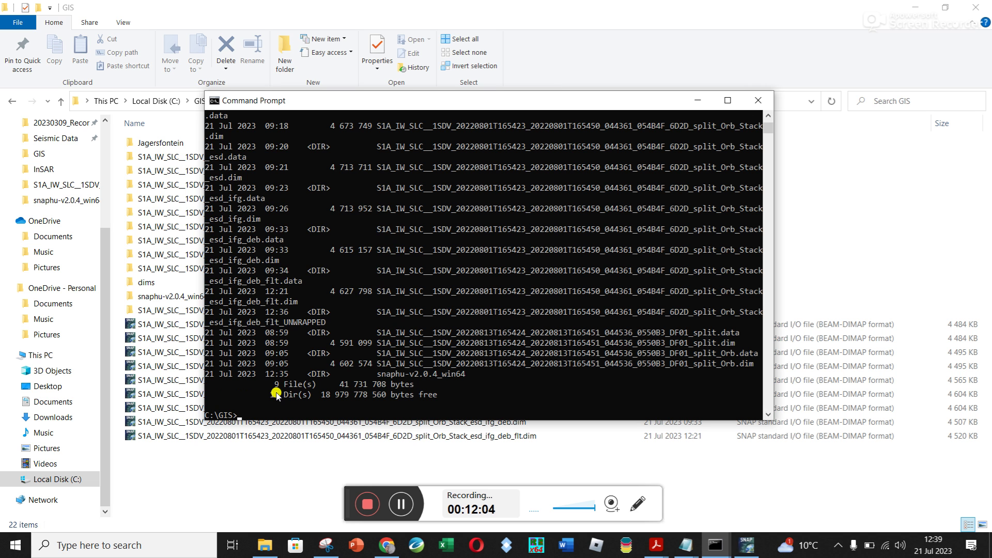
# Step: Copy the esd_ifg_deb_flt_UNWRAPPED folder's name from File Explorer and paste it after cd in Command Prompt to enter that folder
pyautogui.moveTo(495, 101); pyautogui.dragTo(454, 329)
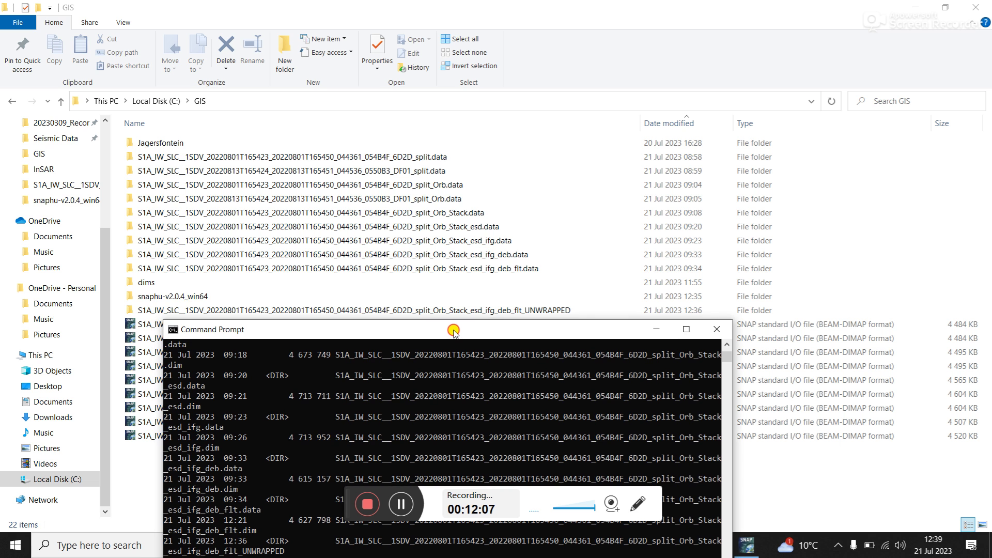
pyautogui.moveTo(553, 330); pyautogui.dragTo(974, 135)
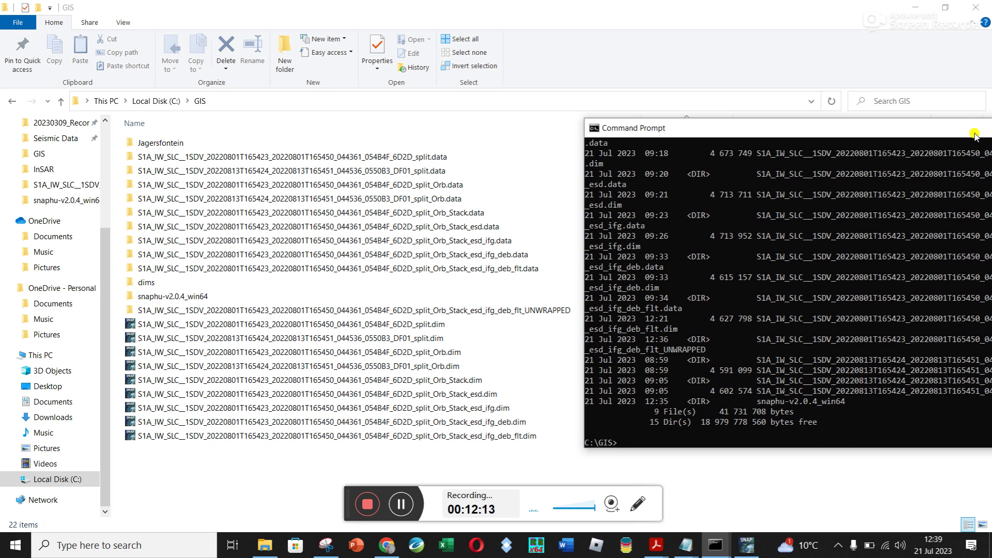
pyautogui.click(472, 321)
pyautogui.click(475, 312)
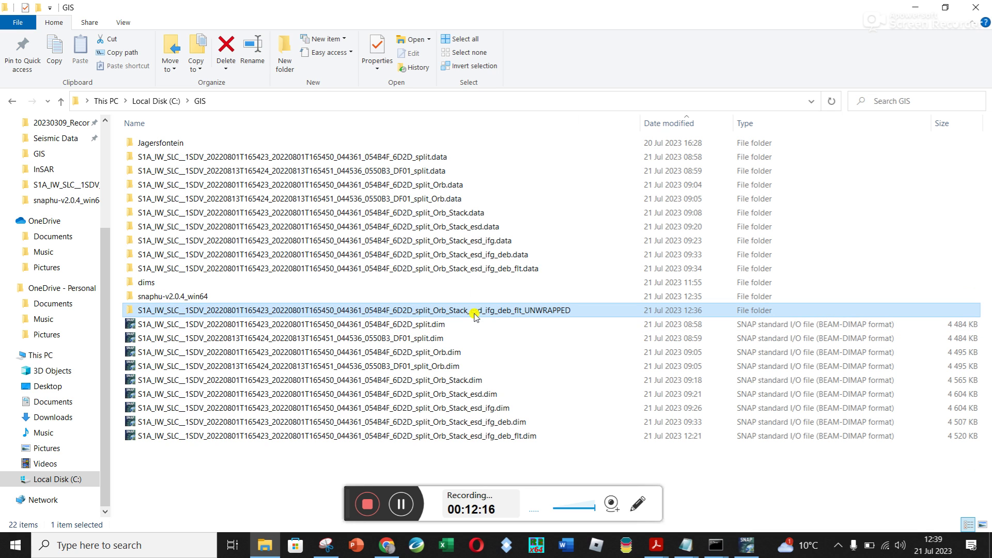
pyautogui.click(474, 313)
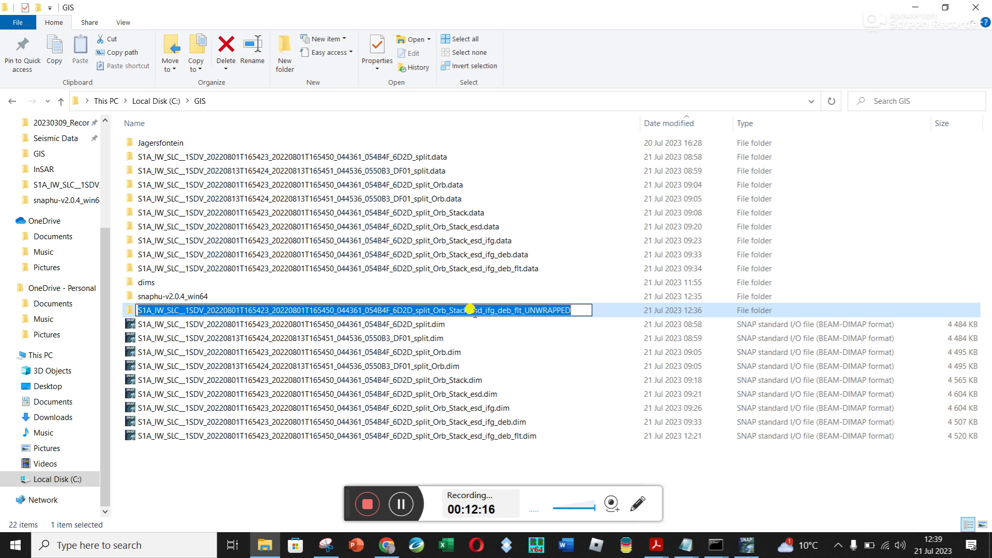
pyautogui.click(716, 545)
pyautogui.click(672, 481)
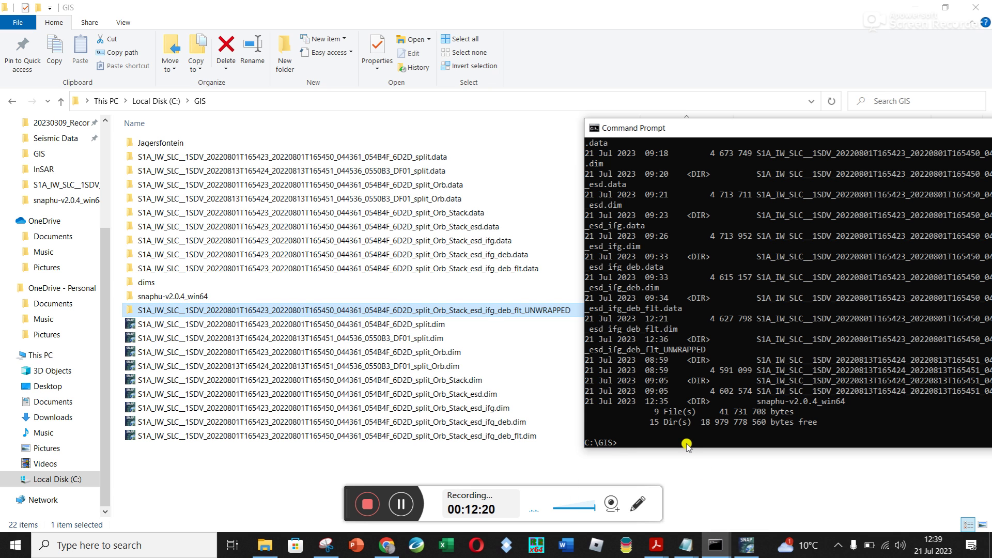
pyautogui.write('cd')
pyautogui.hotkey('ctrl', 'v')
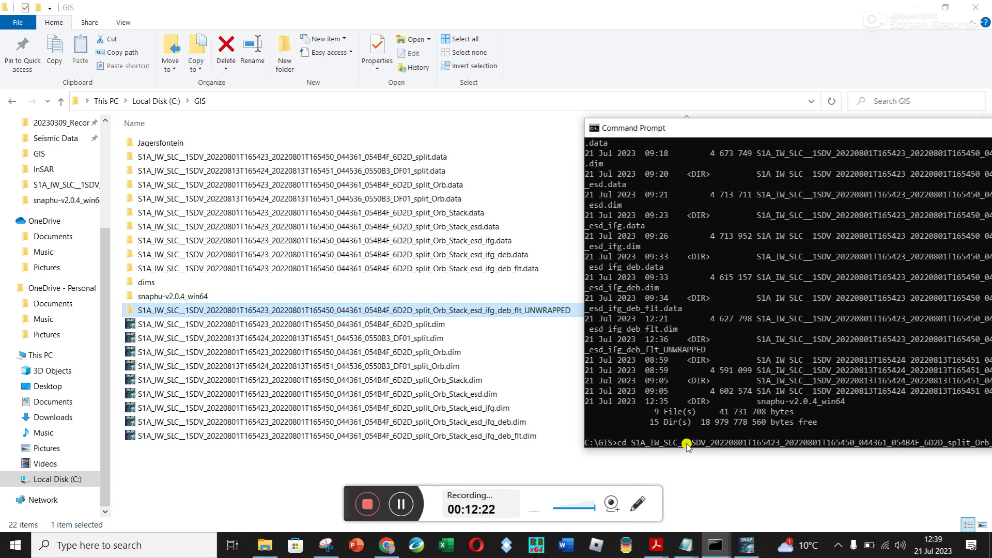
pyautogui.press('Return')
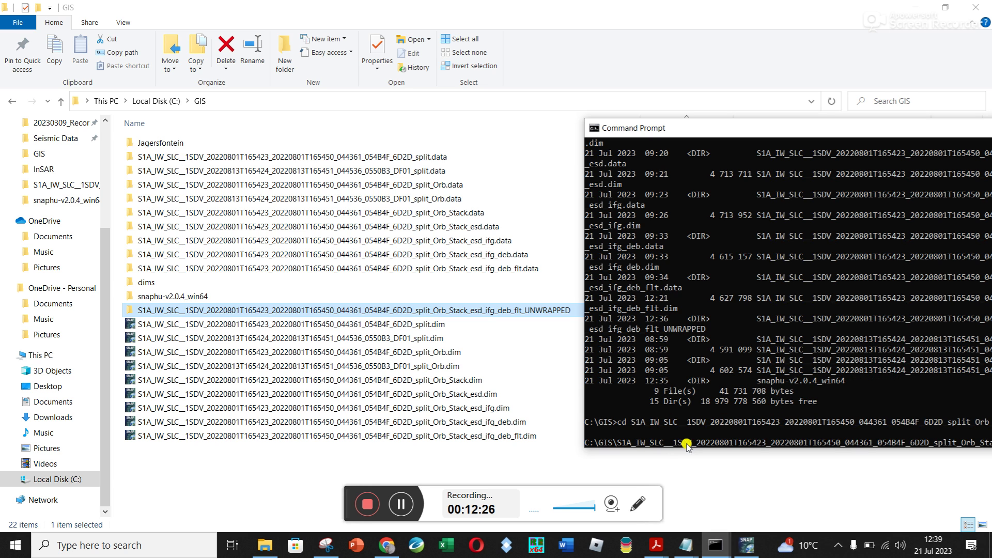
# Step: List the files in the UNWRAPPED folder with dir and reposition the Command Prompt window to read the listing
pyautogui.write('dir')
pyautogui.moveTo(832, 127); pyautogui.dragTo(634, 103)
pyautogui.press('Return')
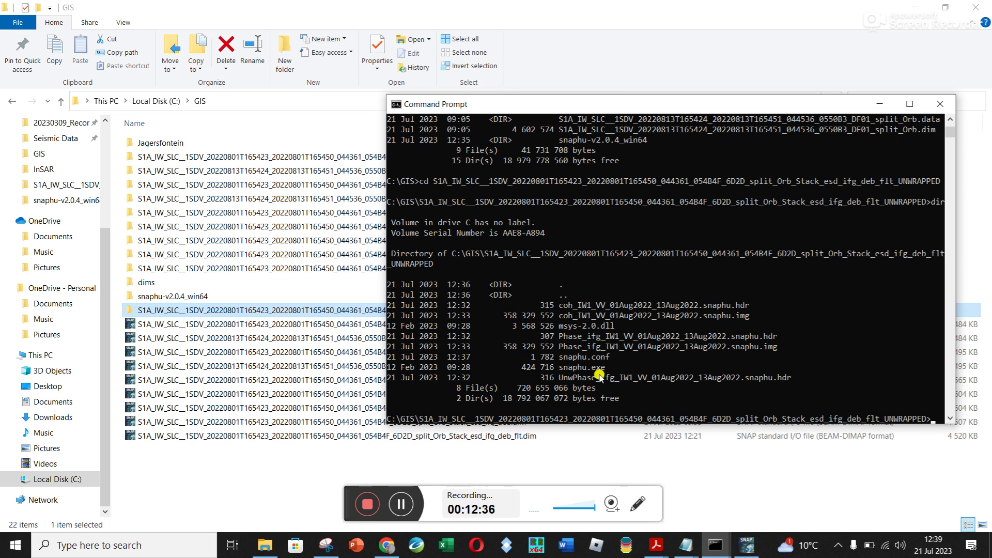
# Step: Go back up to C:\GIS and autocomplete a new cd command from S, trimming the folder name to end at 6D2D_split
pyautogui.write('cd ..')
pyautogui.press('Return')
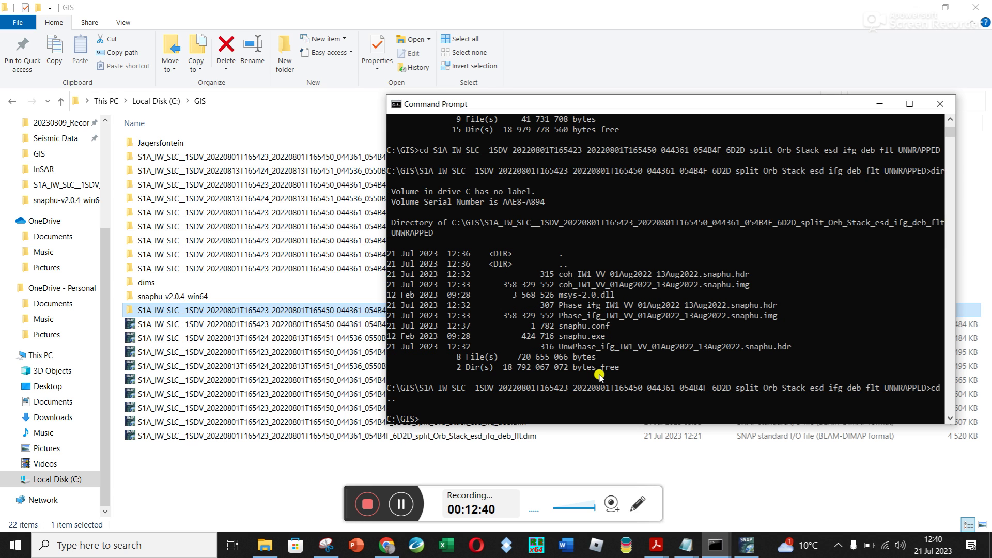
pyautogui.write('cd S')
pyautogui.press('Tab')
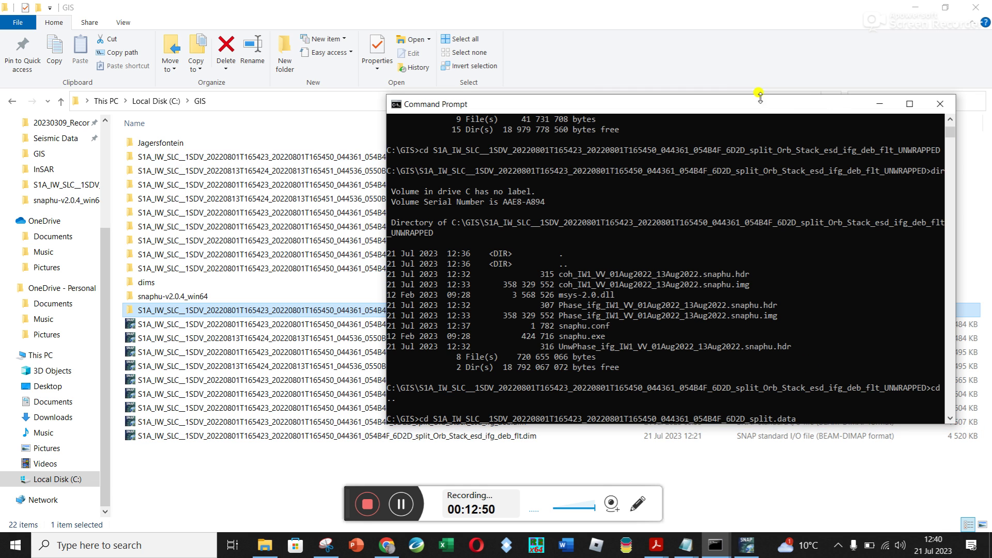
pyautogui.moveTo(759, 102); pyautogui.dragTo(876, 92)
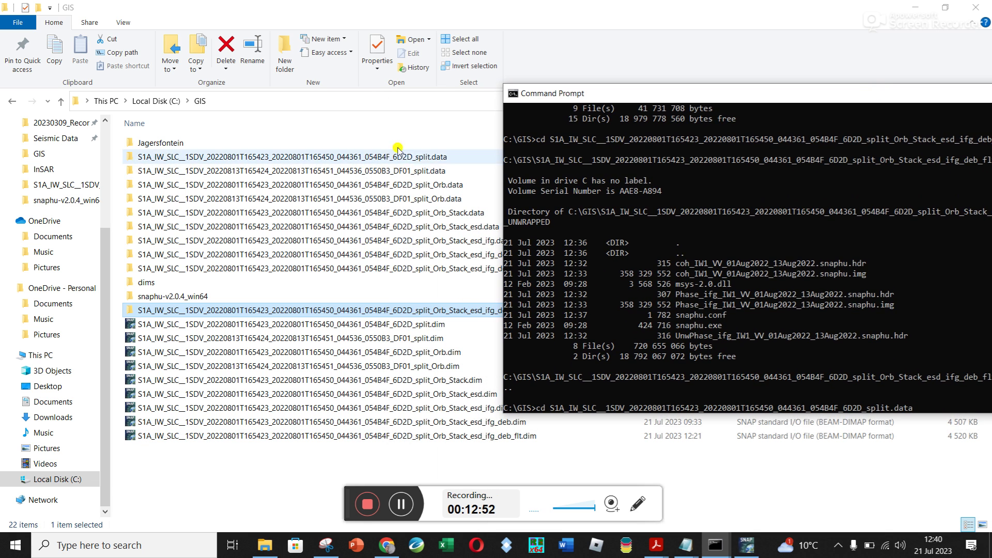
pyautogui.press('BackSpace')
pyautogui.press('BackSpace')
pyautogui.press('BackSpace')
pyautogui.press('BackSpace')
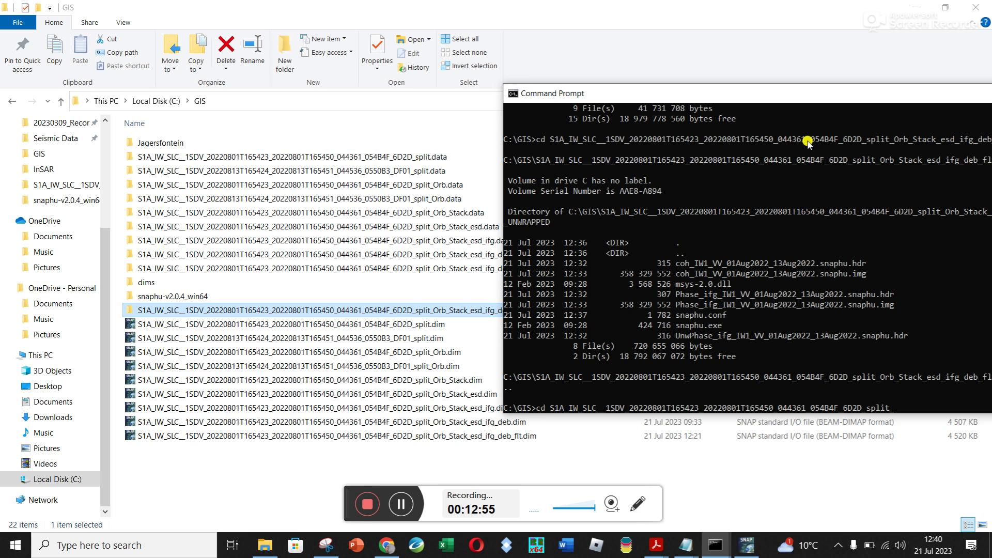
# Step: Extend the folder name in the cd command by autocompletion, trimming each wrong suffix, until it ends in _split_Orb_Stack_esd_ifg_deb
pyautogui.write('_Orb.d')
pyautogui.press('BackSpace')
pyautogui.press('BackSpace')
pyautogui.write('_')
pyautogui.press('Tab')
pyautogui.press('BackSpace')
pyautogui.press('BackSpace')
pyautogui.press('BackSpace')
pyautogui.press('Tab')
pyautogui.press('BackSpace')
pyautogui.press('BackSpace')
pyautogui.press('BackSpace')
pyautogui.press('BackSpace')
pyautogui.press('Tab')
pyautogui.press('BackSpace')
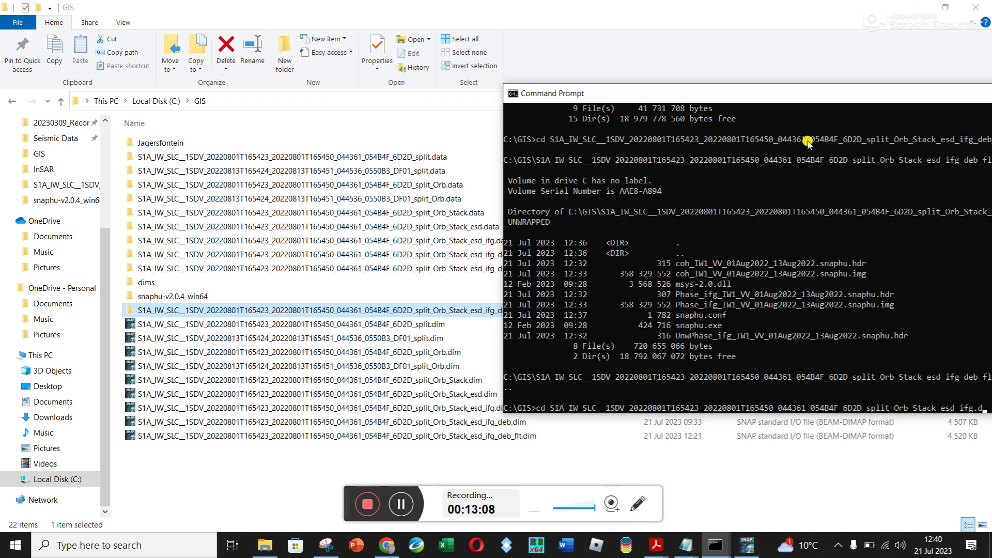
pyautogui.press('BackSpace')
pyautogui.press('BackSpace')
pyautogui.write('_deb')
# Step: Move Command Prompt so the whole line shows, complete the folder name to esd_ifg_deb_flt_UNWRAPPED and change into that folder
pyautogui.moveTo(836, 94); pyautogui.dragTo(682, 50)
pyautogui.press('BackSpace')
pyautogui.press('BackSpace')
pyautogui.press('BackSpace')
pyautogui.press('BackSpace')
pyautogui.press('BackSpace')
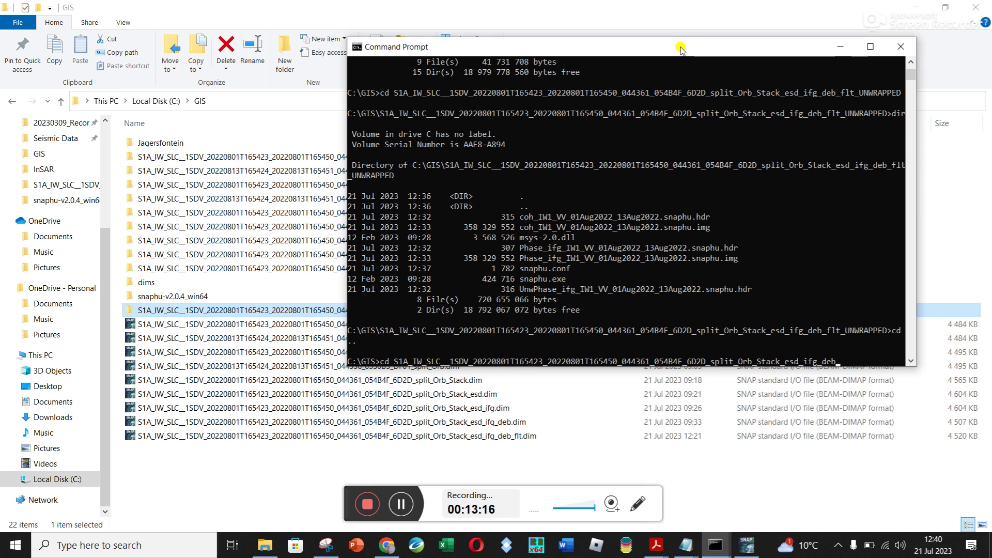
pyautogui.press('Tab')
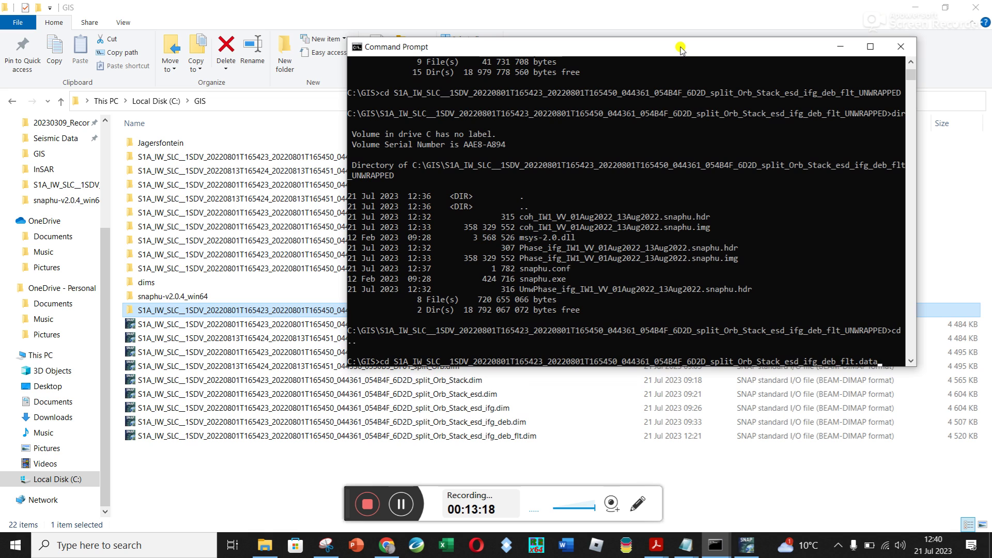
pyautogui.press('BackSpace')
pyautogui.press('BackSpace')
pyautogui.write('_')
pyautogui.press('Tab')
pyautogui.press('Return')
# Step: List the UNWRAPPED folder's contents with dir and move Command Prompt aside to uncover the File Explorer list
pyautogui.write('dir')
pyautogui.press('Return')
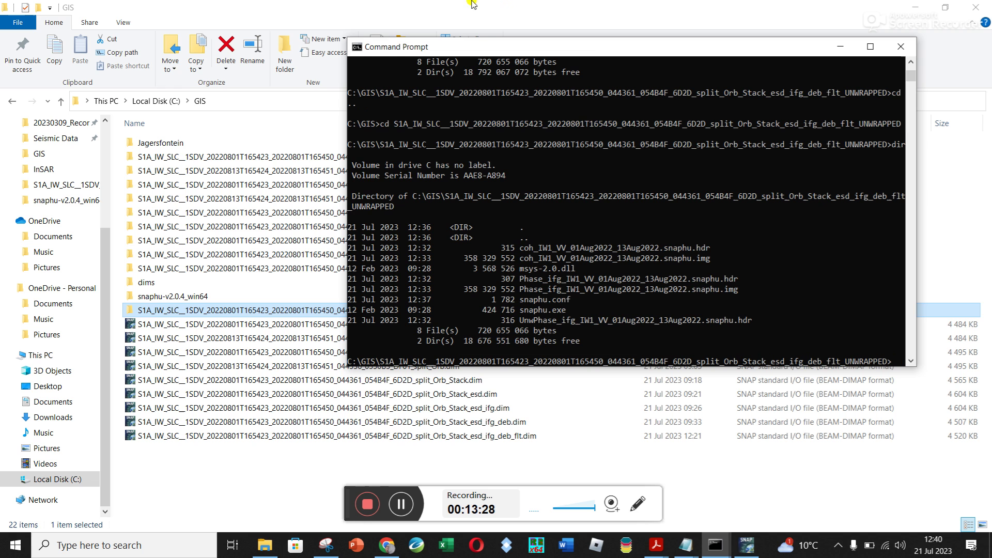
pyautogui.moveTo(600, 48); pyautogui.dragTo(694, 42)
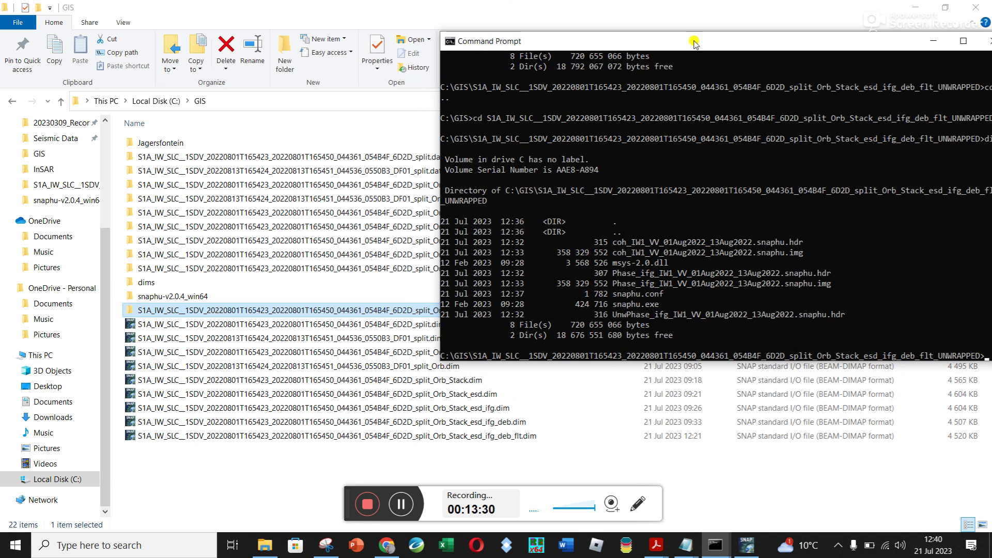
# Step: In File Explorer, open snaphu.conf from the UNWRAPPED folder and copy the snaphu call command from its header
pyautogui.doubleClick(253, 312)
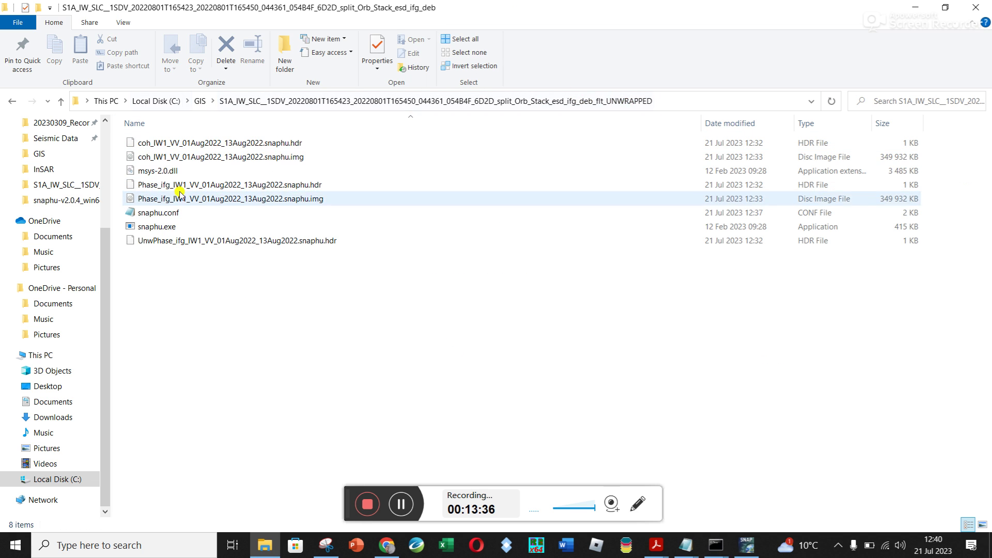
pyautogui.doubleClick(154, 212)
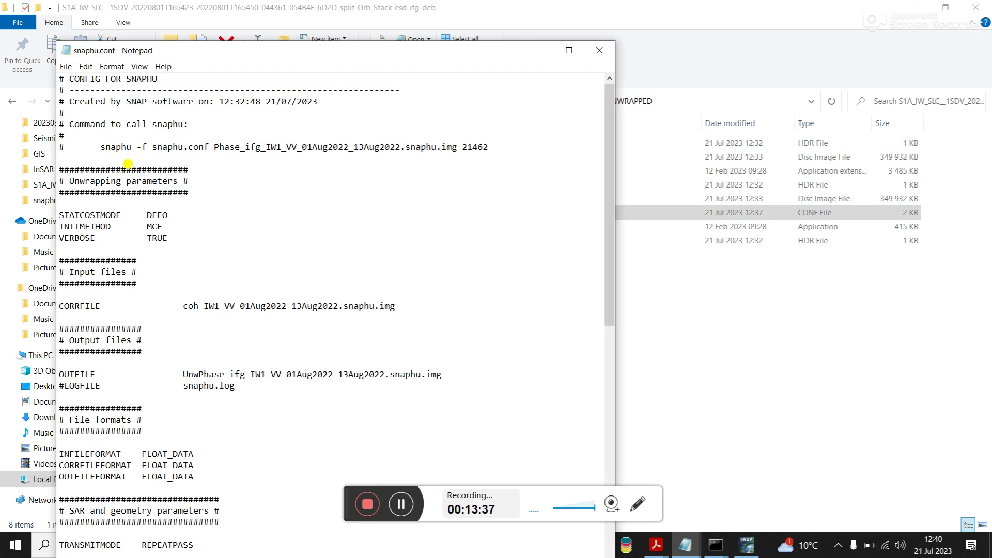
pyautogui.moveTo(100, 147); pyautogui.dragTo(488, 147)
pyautogui.hotkey('ctrl', 'c')
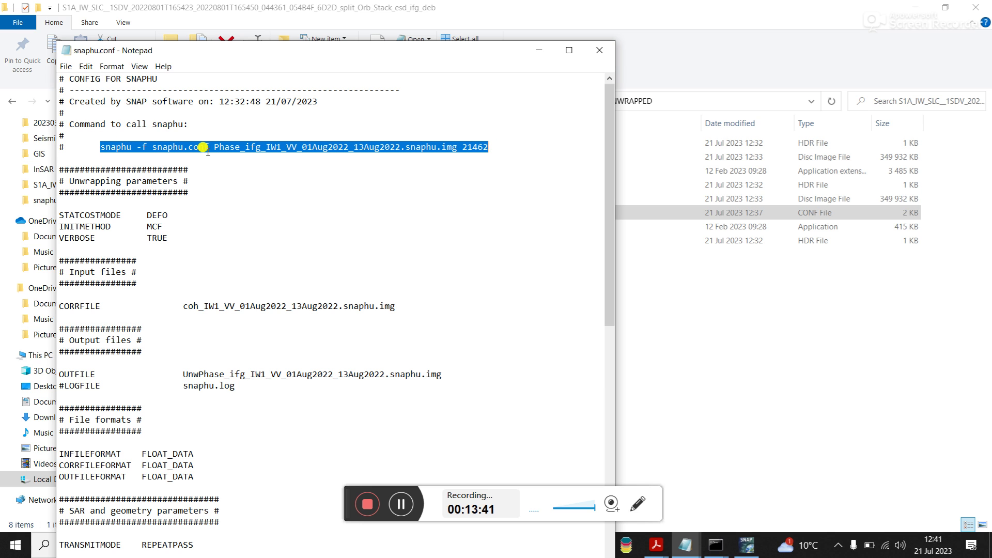
# Step: Run the copied command snaphu -f snaphu.conf Phase_ifg_IW1_VV_01Aug2022_13Aug2022.snaphu.img 21462 in Command Prompt, minimizing the other window already running snaphu
pyautogui.click(715, 546)
pyautogui.click(772, 509)
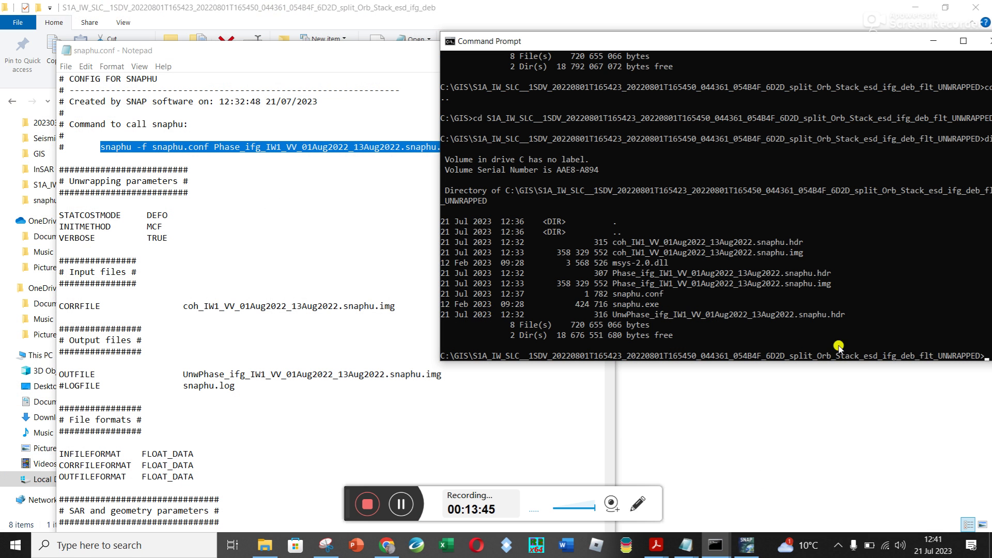
pyautogui.moveTo(798, 42); pyautogui.dragTo(653, 25)
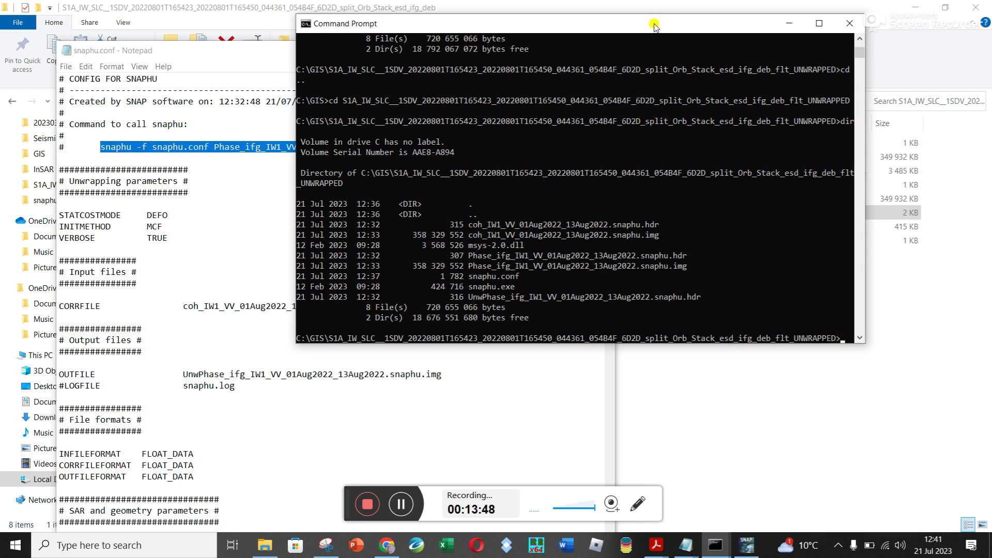
pyautogui.hotkey('ctrl', 'v')
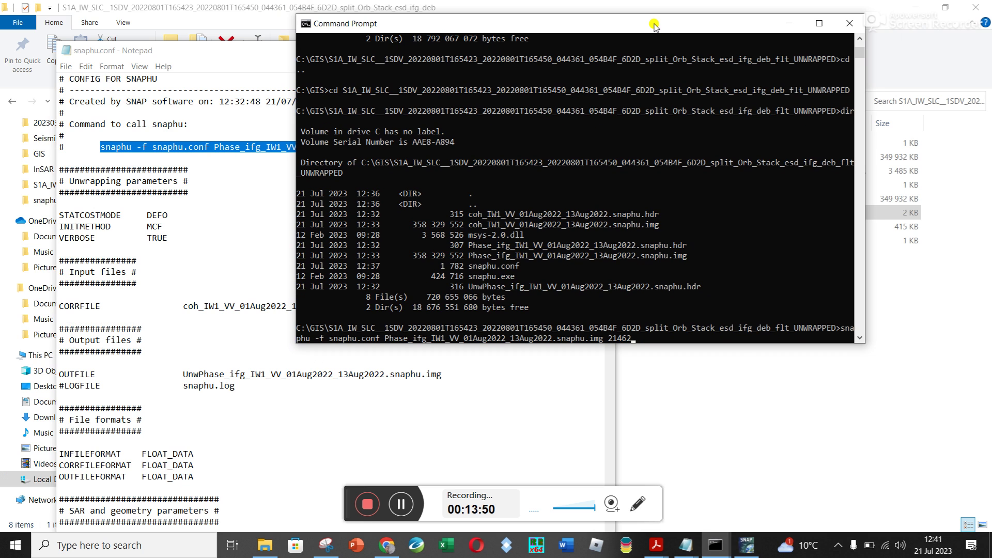
pyautogui.click(713, 543)
pyautogui.click(685, 515)
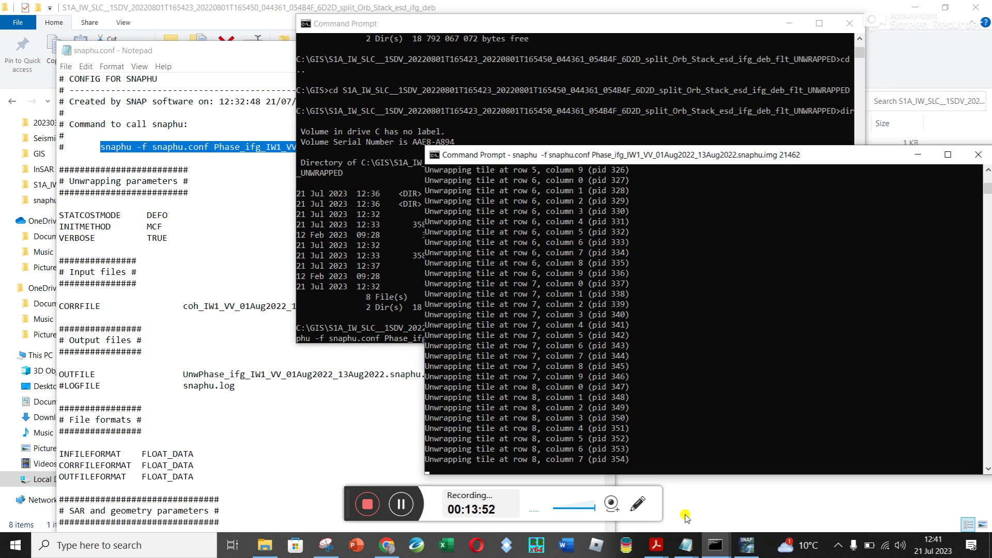
pyautogui.click(917, 155)
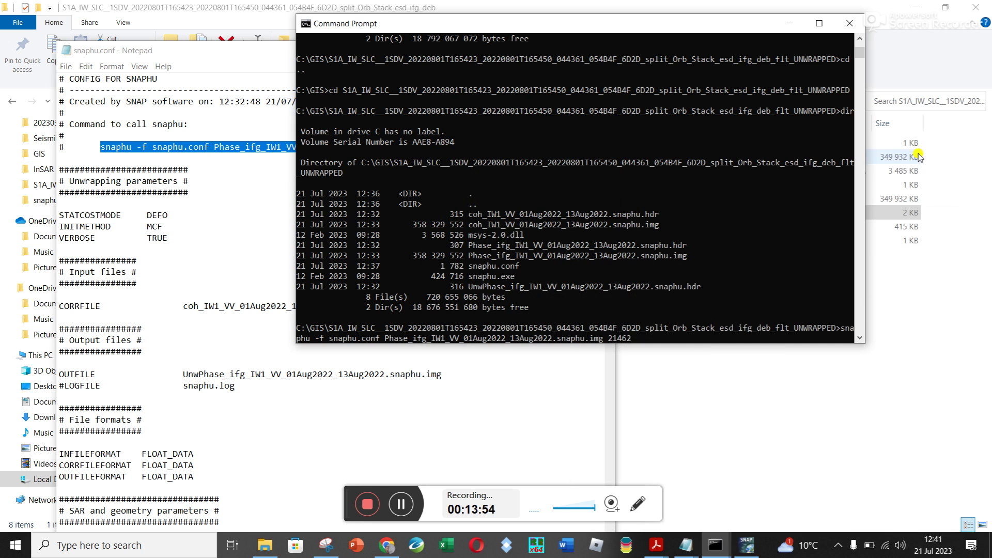
pyautogui.press('Return')
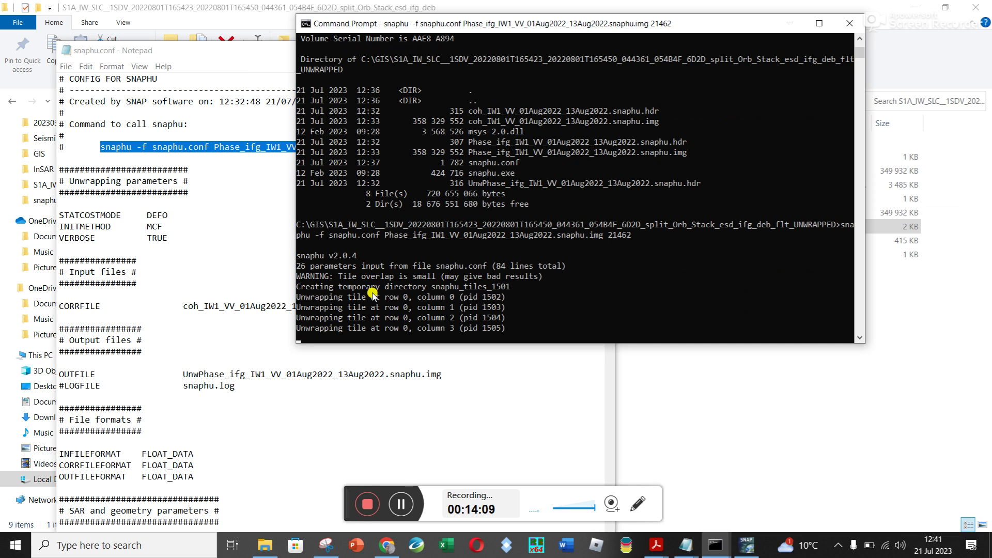
# Step: Close the second Command Prompt, view SNAP's interferometric unwrapping options, and return to the Command Prompt already running snaphu
pyautogui.click(850, 25)
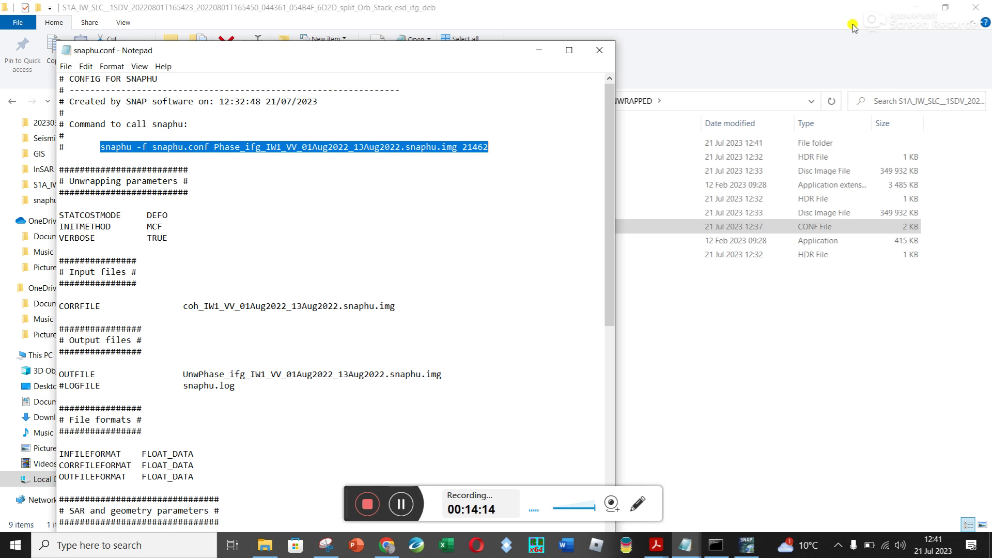
pyautogui.click(745, 545)
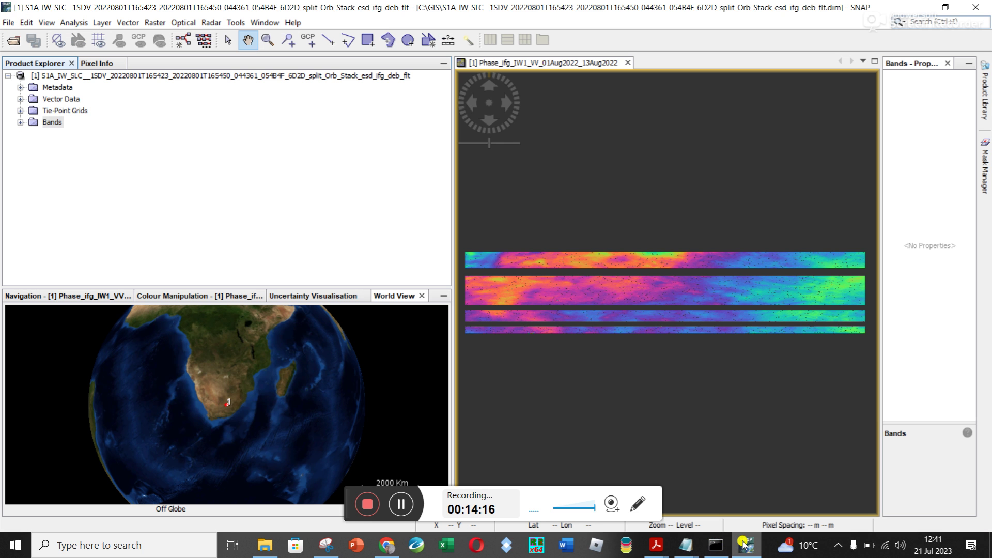
pyautogui.click(211, 22)
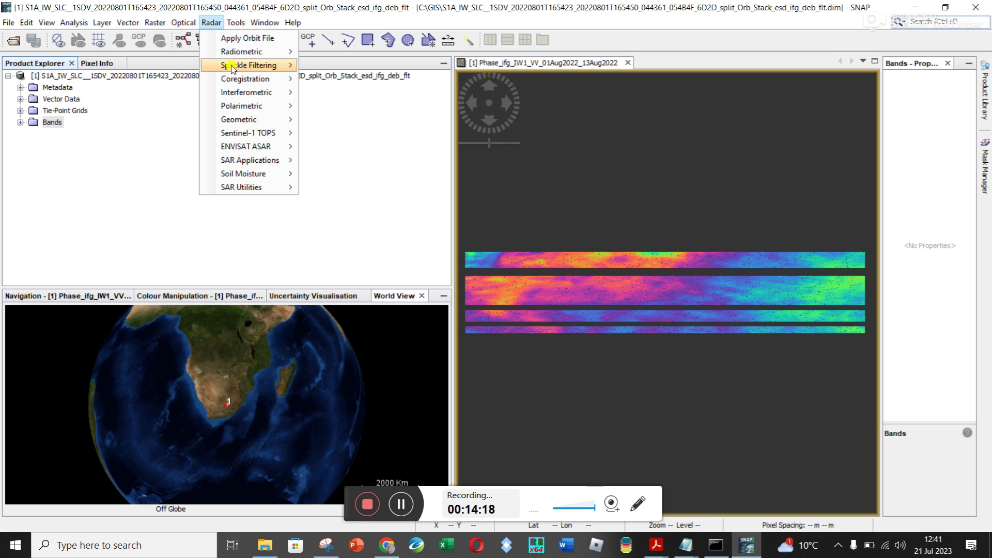
pyautogui.moveTo(258, 92)
pyautogui.moveTo(365, 123)
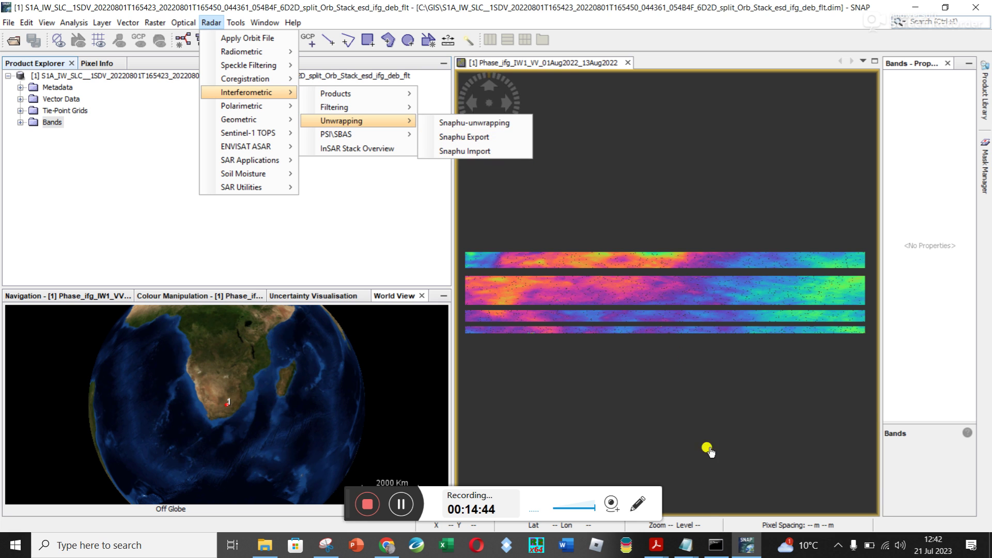
pyautogui.click(710, 545)
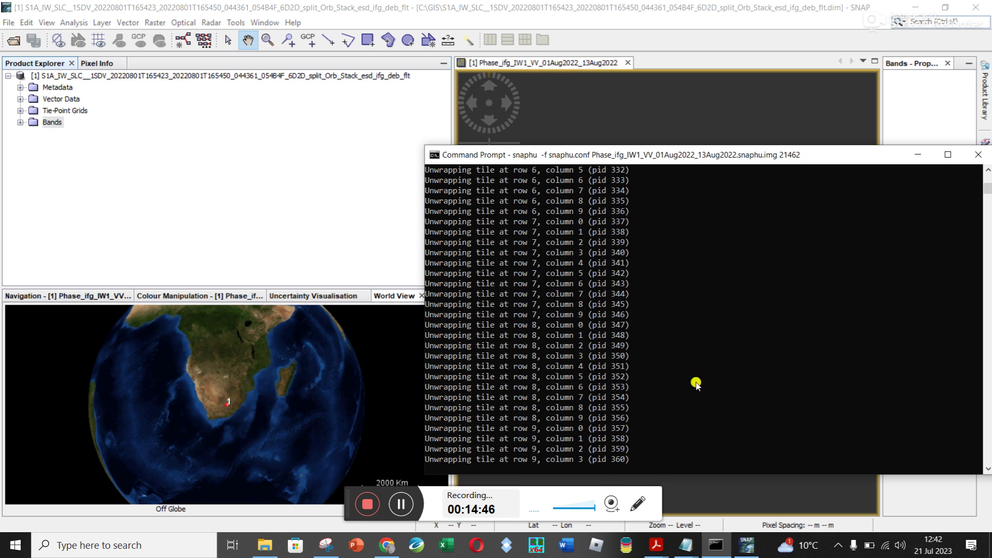